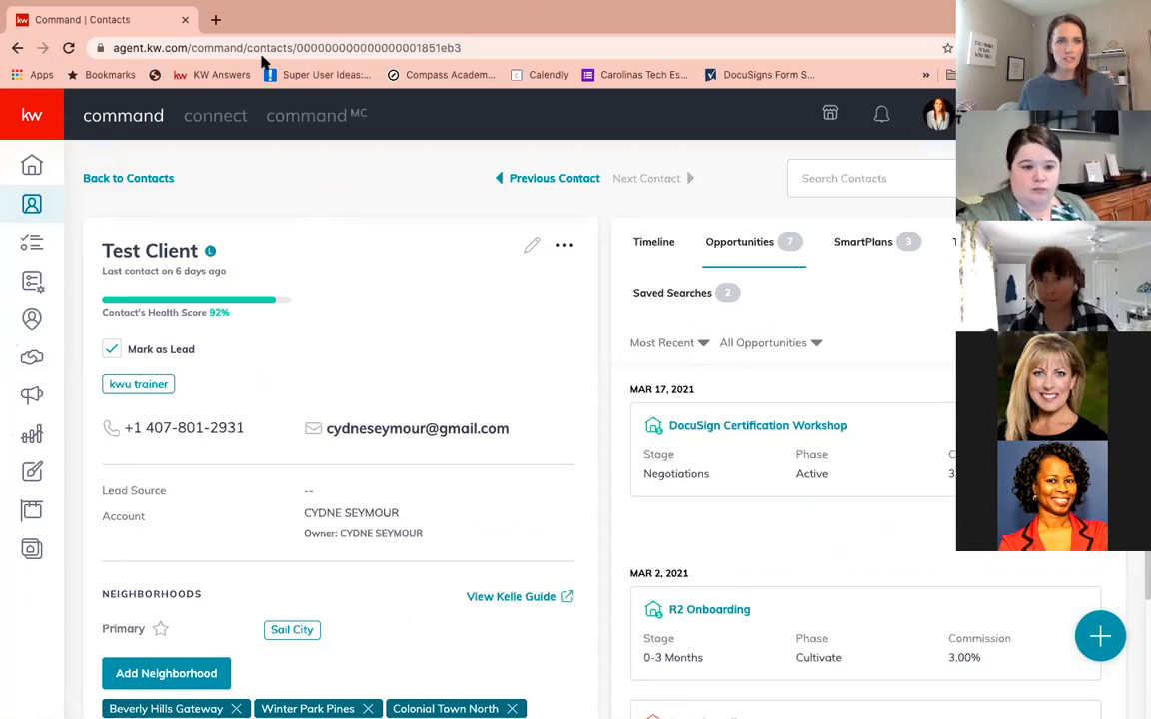
Look through the Test Client contact's existing opportunities
{"action": "mouse_move", "coordinate": [914, 3]}
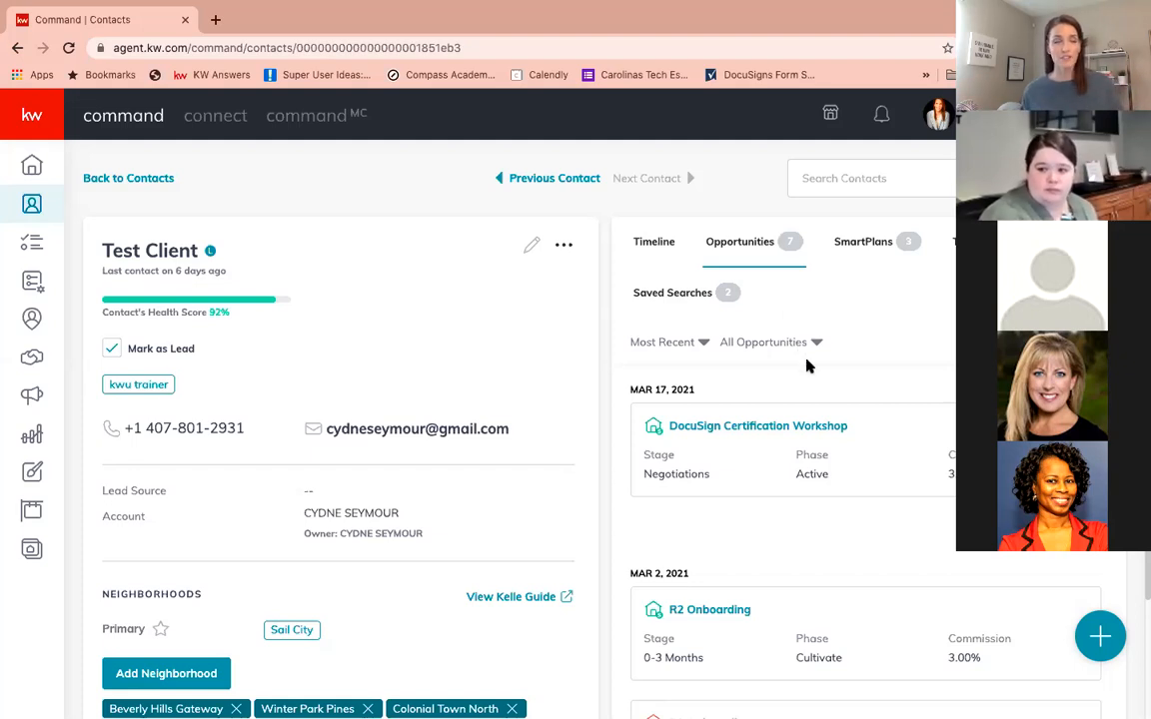
{"action": "scroll", "coordinate": [804, 364], "scroll_direction": "down", "scroll_amount": 3}
{"action": "scroll", "coordinate": [807, 366], "scroll_direction": "down", "scroll_amount": 3}
{"action": "scroll", "coordinate": [807, 365], "scroll_direction": "down", "scroll_amount": 1}
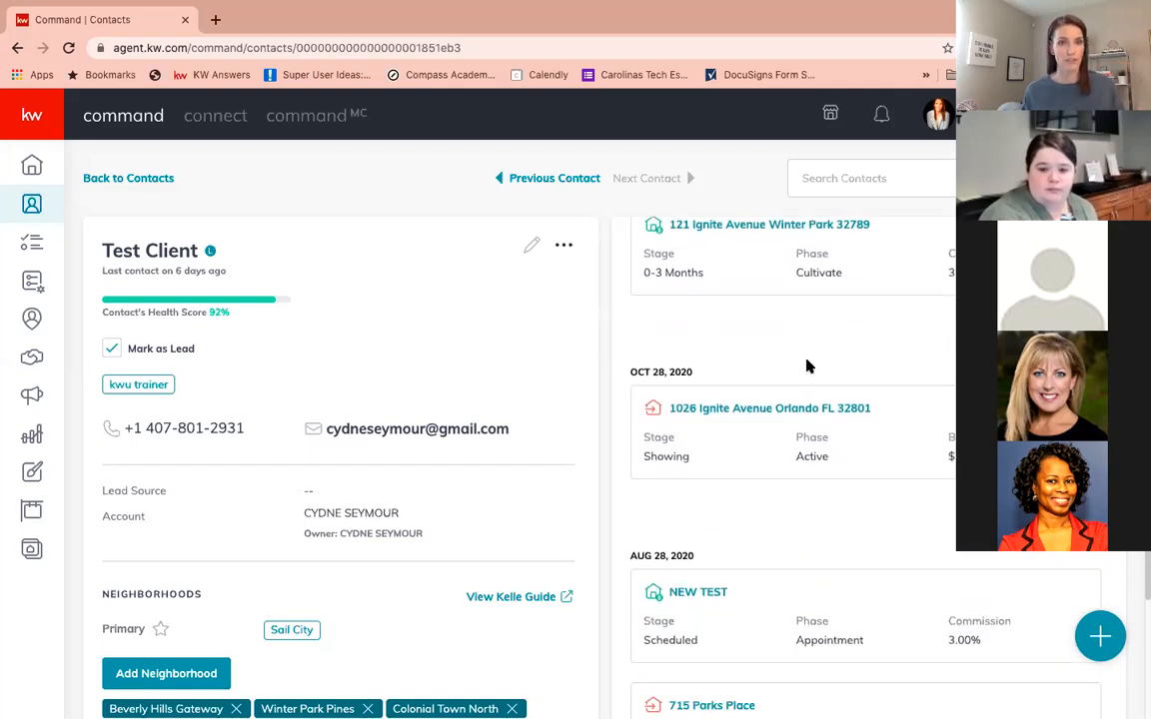
{"action": "scroll", "coordinate": [807, 365], "scroll_direction": "up", "scroll_amount": 1}
{"action": "scroll", "coordinate": [808, 365], "scroll_direction": "up", "scroll_amount": 6}
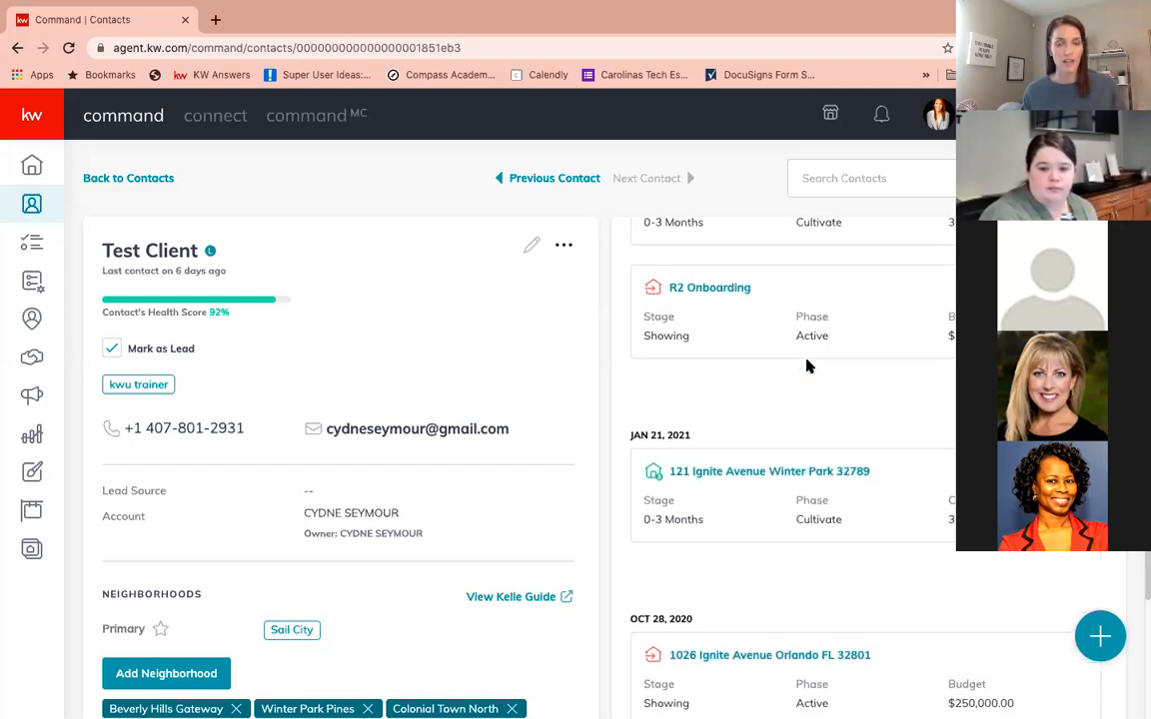
{"action": "scroll", "coordinate": [808, 366], "scroll_direction": "up", "scroll_amount": 1}
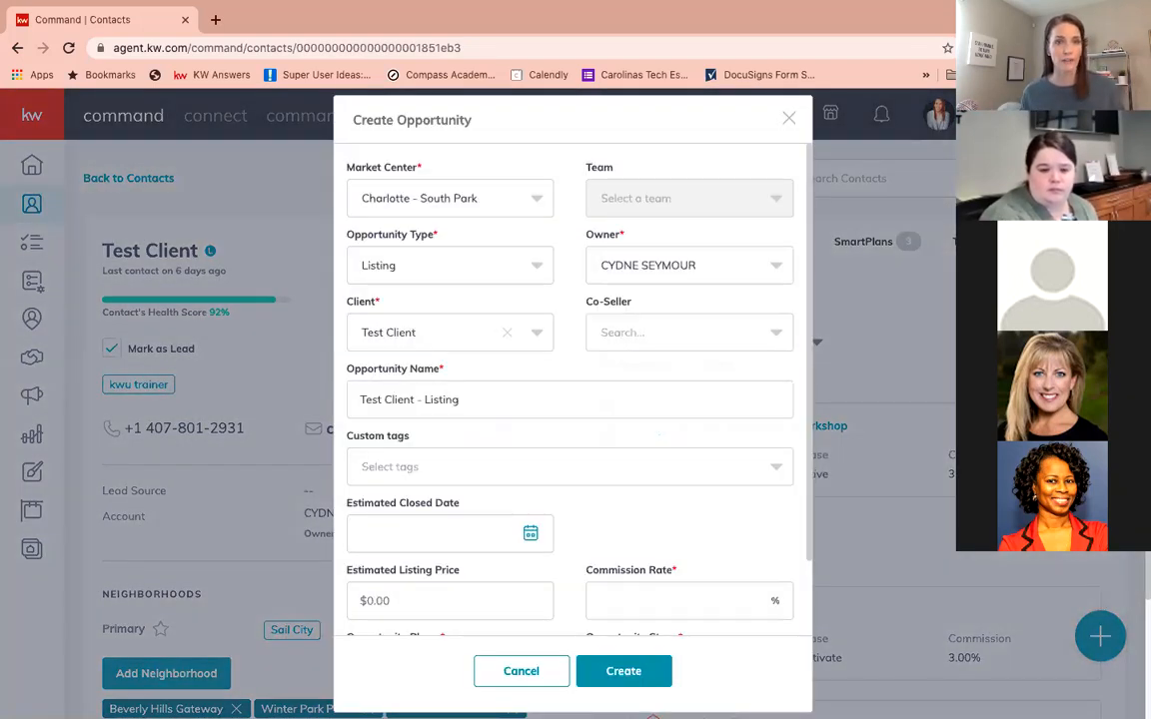
Set the new opportunity's market center to Orlando North and its opportunity type to Buyer
{"action": "left_click", "coordinate": [532, 204]}
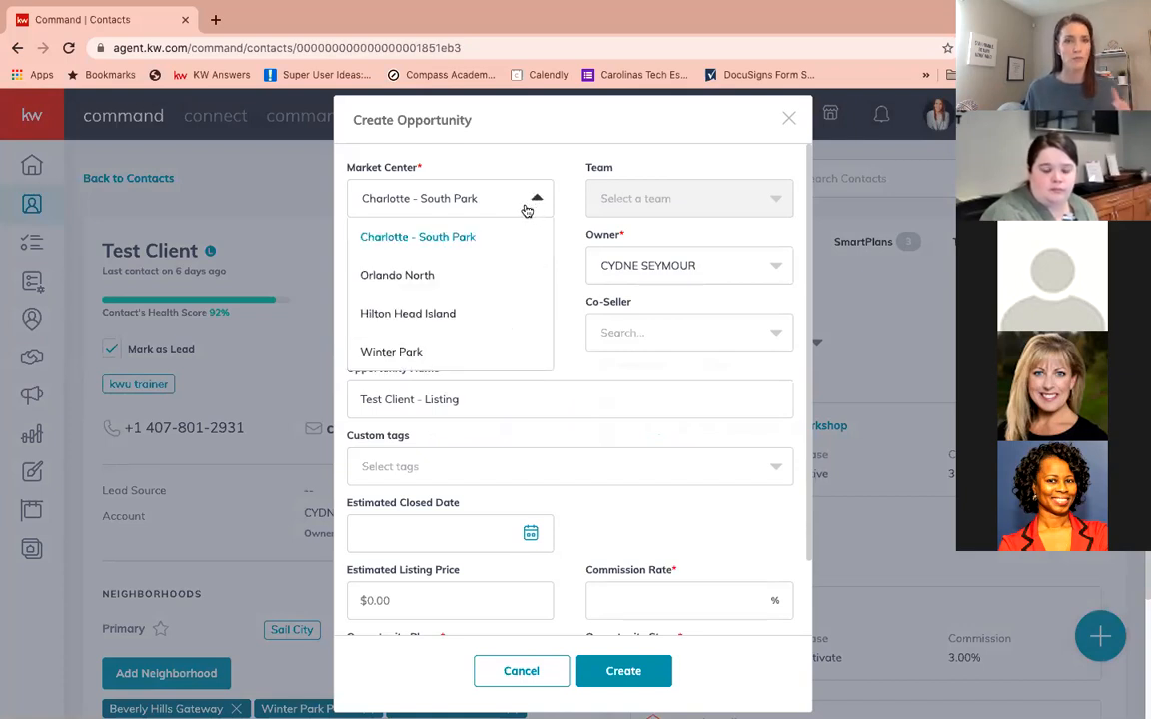
{"action": "left_click", "coordinate": [472, 275]}
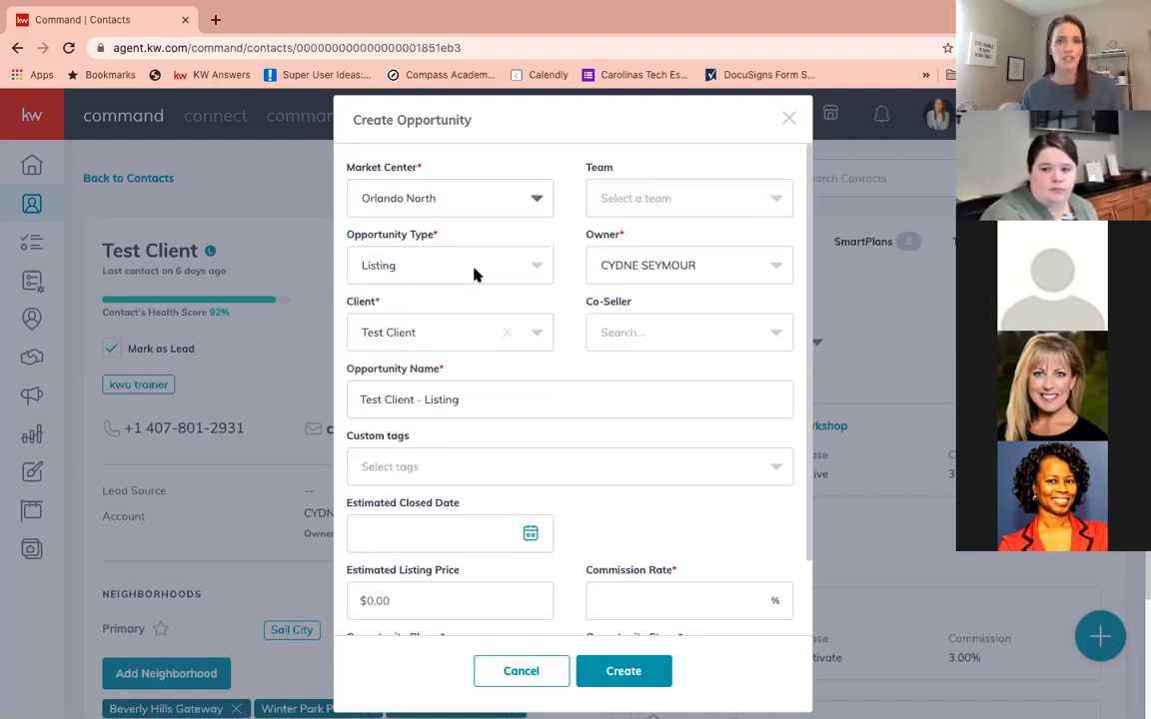
{"action": "left_click", "coordinate": [622, 198]}
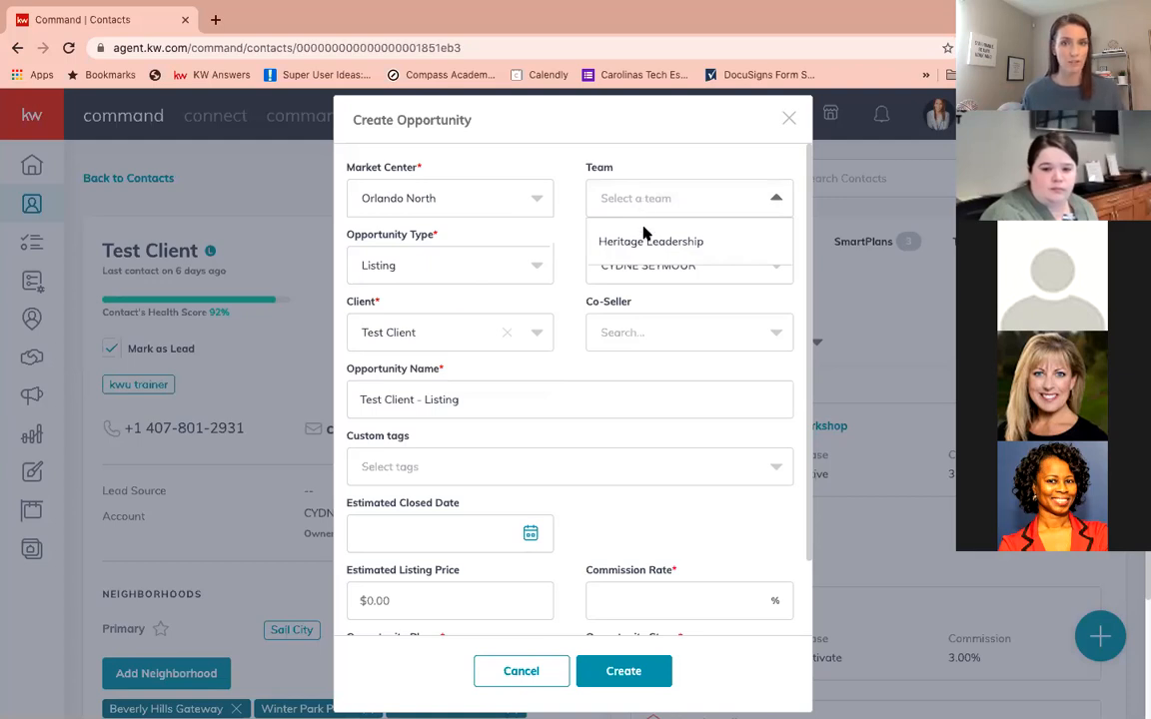
{"action": "left_click", "coordinate": [648, 173]}
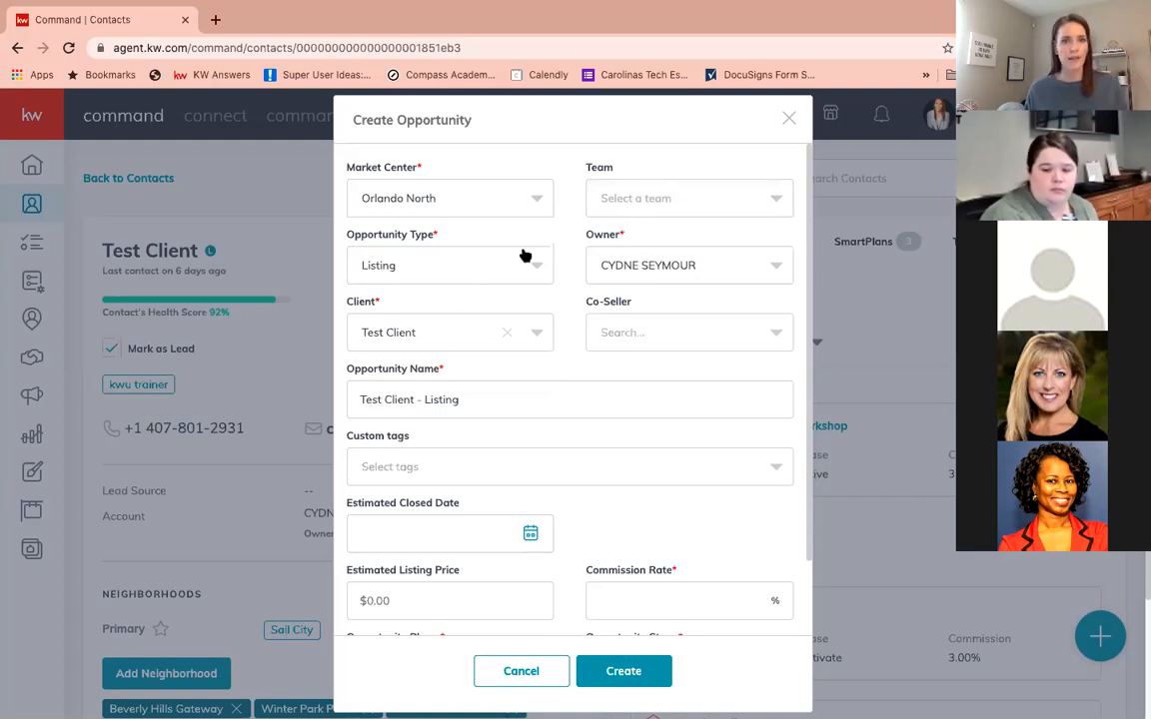
{"action": "left_click", "coordinate": [479, 275]}
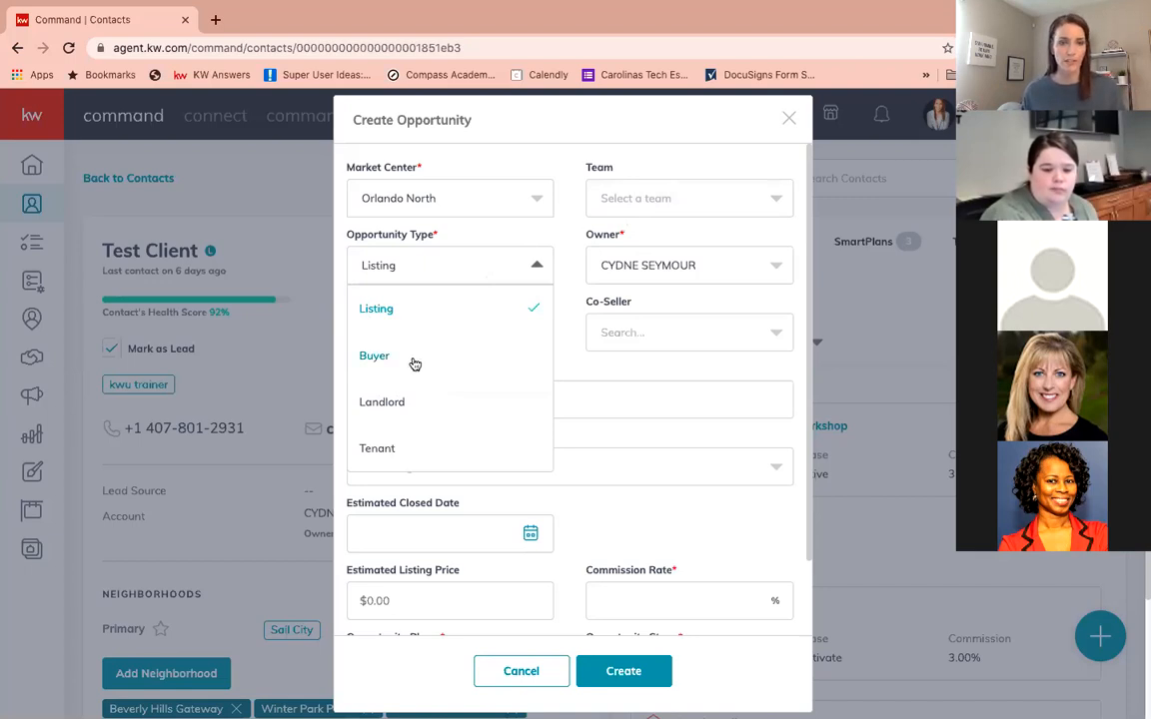
{"action": "left_click", "coordinate": [373, 357]}
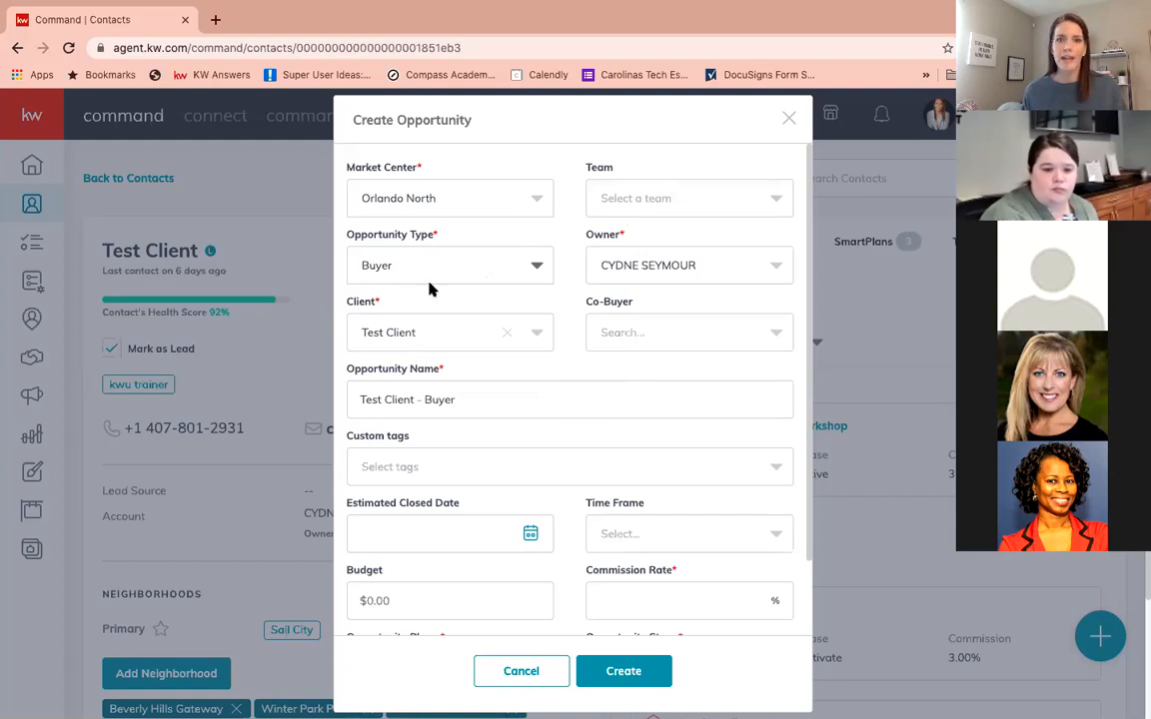
Check the available owners for the opportunity and assign the client's related contact as co-buyer
{"action": "left_click", "coordinate": [648, 268]}
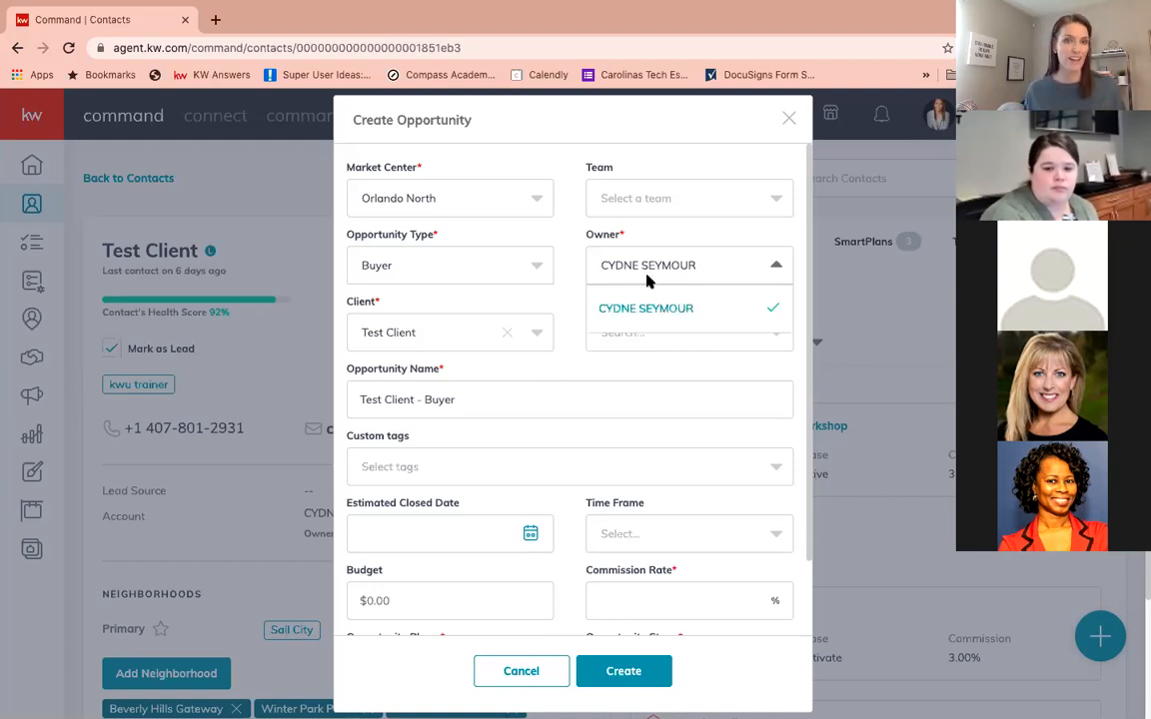
{"action": "left_click", "coordinate": [645, 268]}
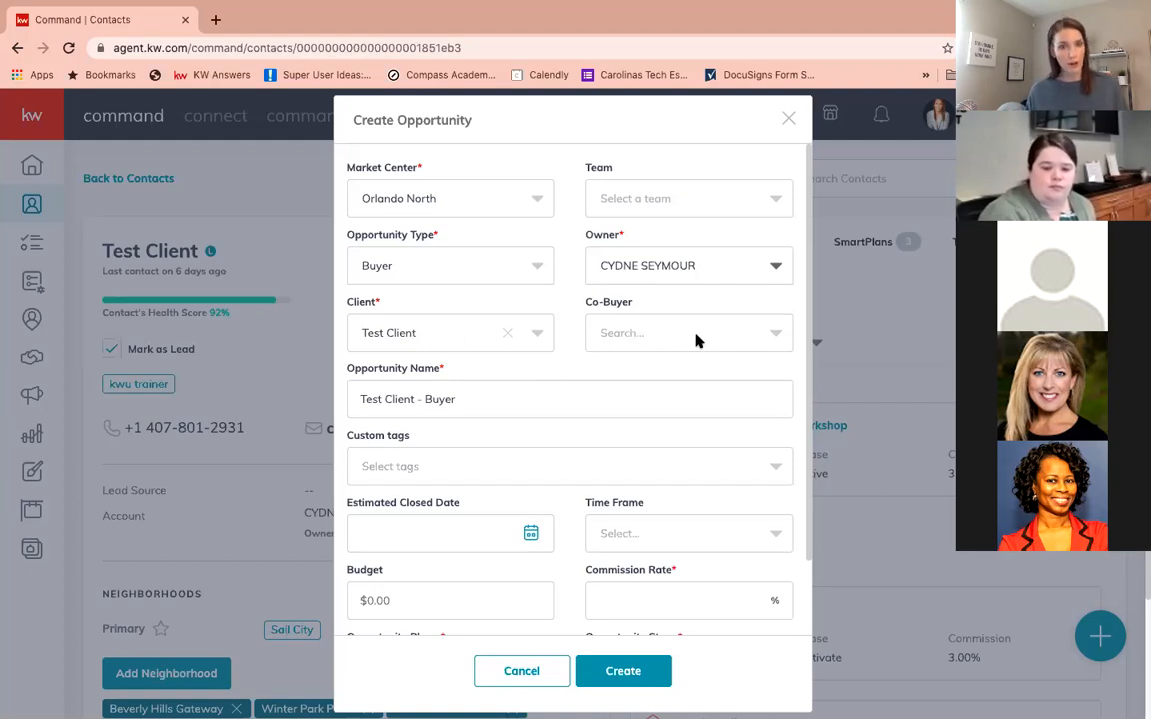
{"action": "left_click", "coordinate": [627, 330]}
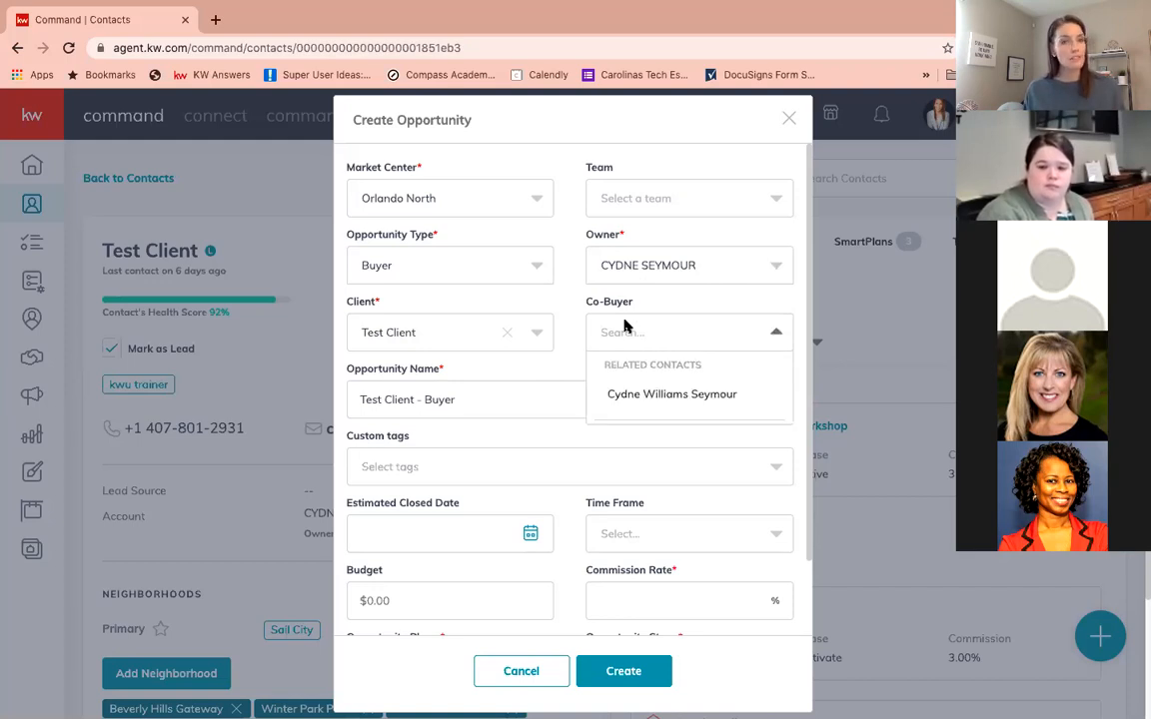
{"action": "left_click", "coordinate": [624, 396]}
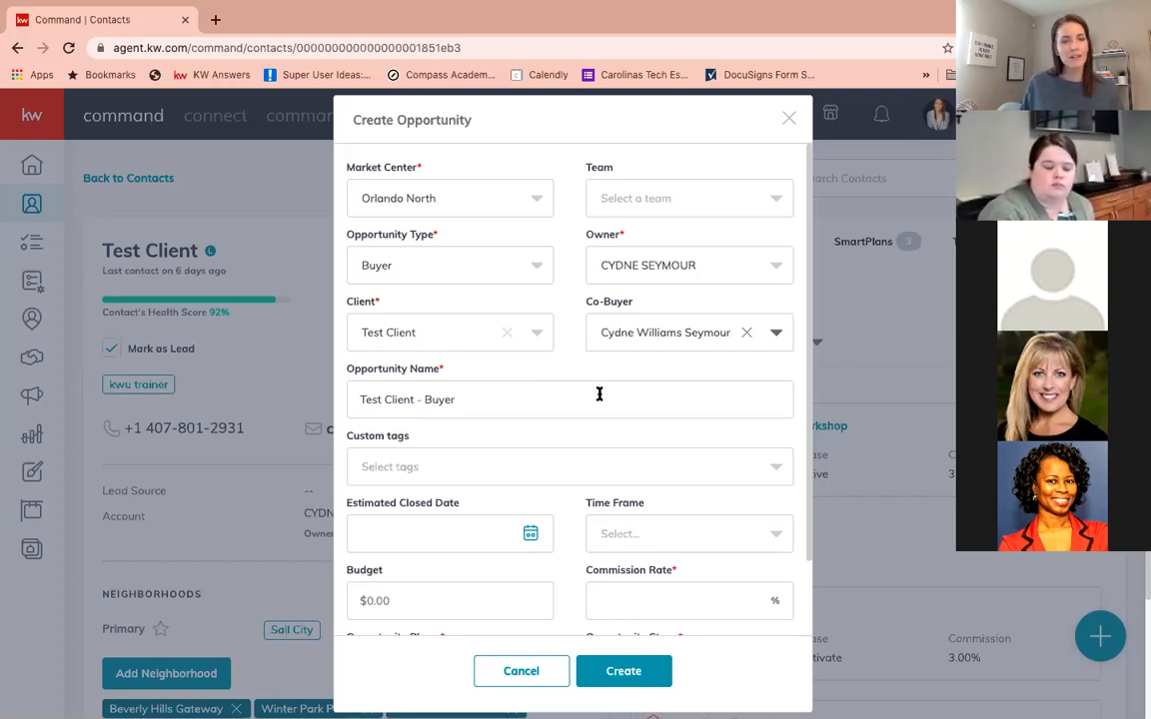
Replace the default opportunity name with "Smith Family Search"
{"action": "triple_click", "coordinate": [578, 398]}
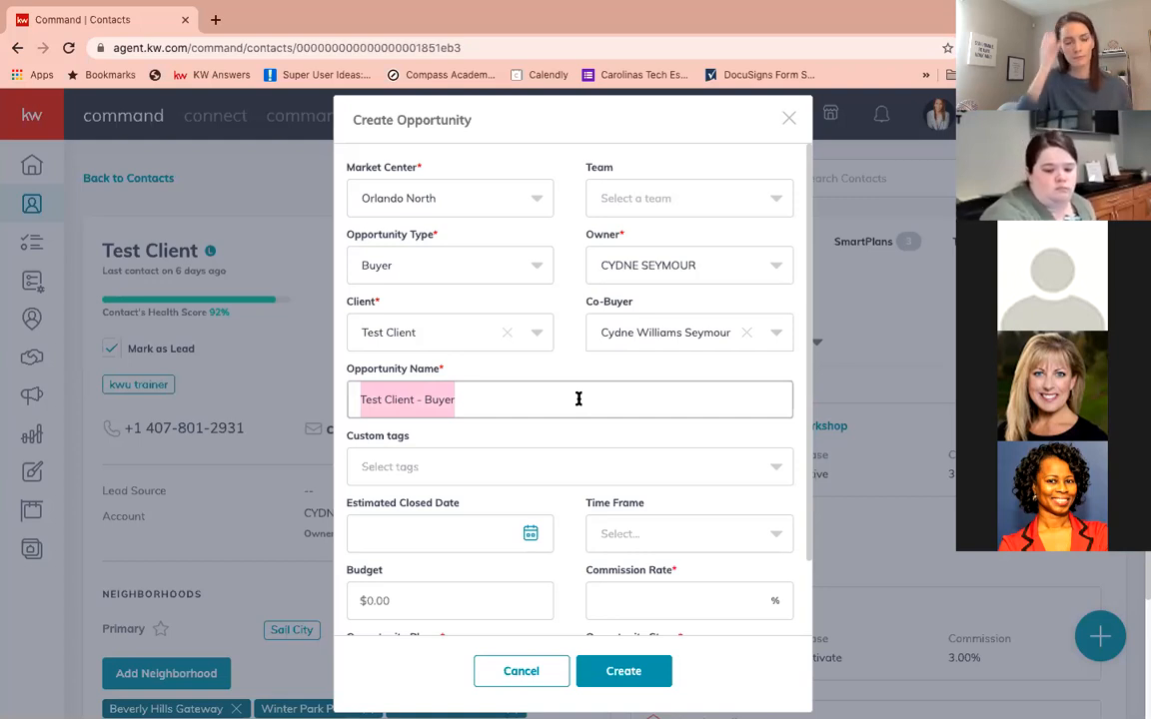
{"action": "key", "text": "BackSpace"}
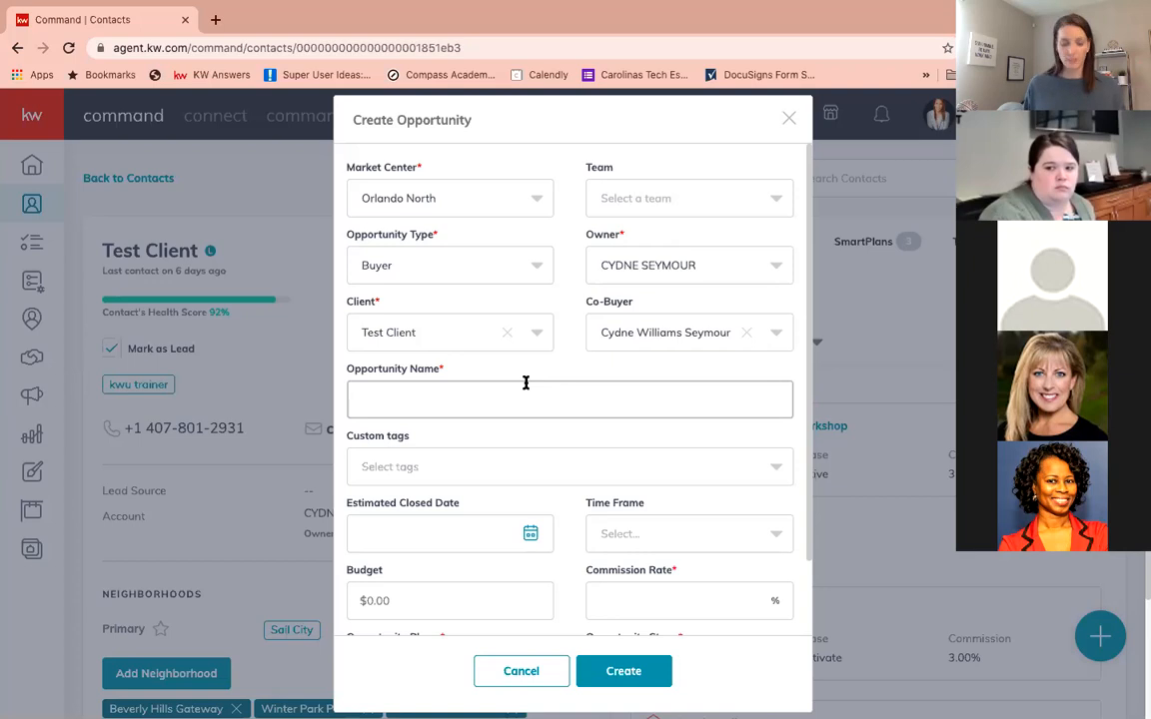
{"action": "type", "text": "Sm"}
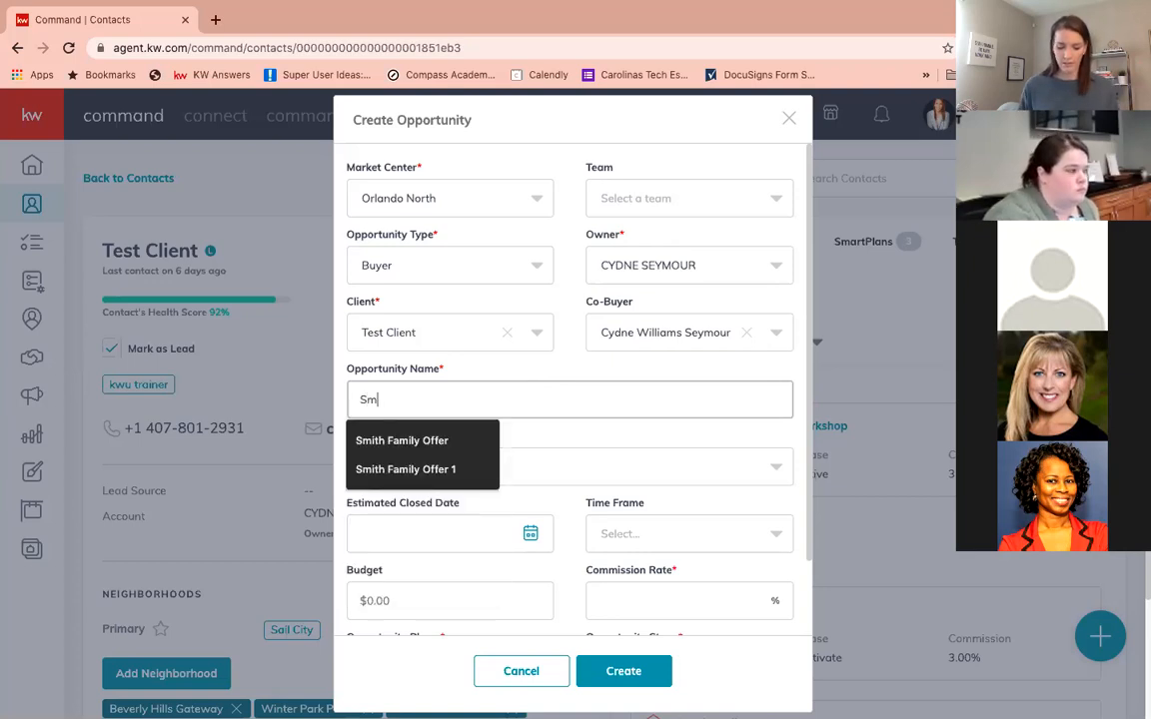
{"action": "type", "text": "ith Fail"}
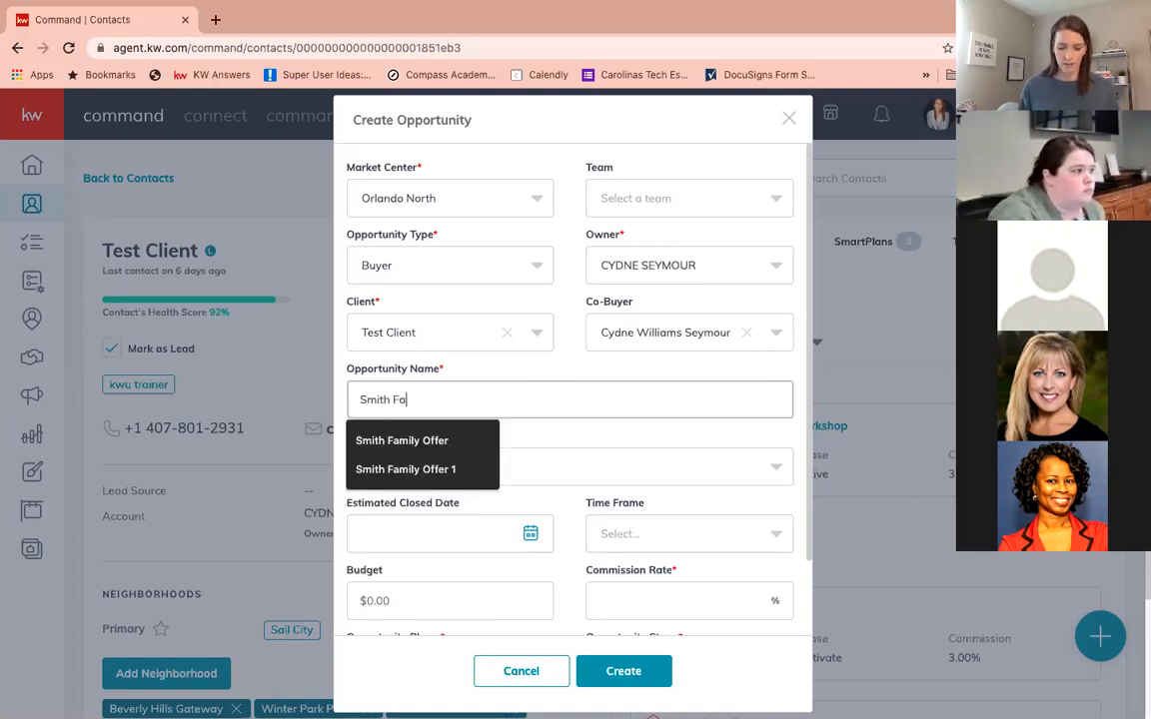
{"action": "key", "text": "BackSpace"}
{"action": "key", "text": "BackSpace"}
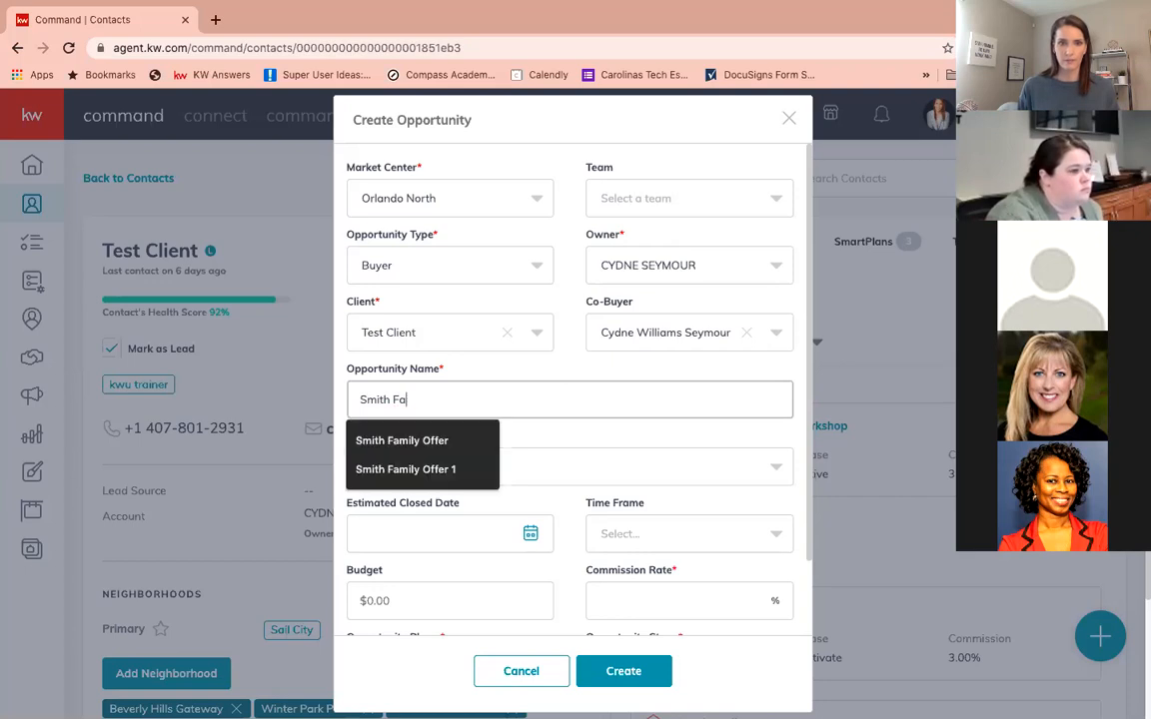
{"action": "type", "text": "mily Search"}
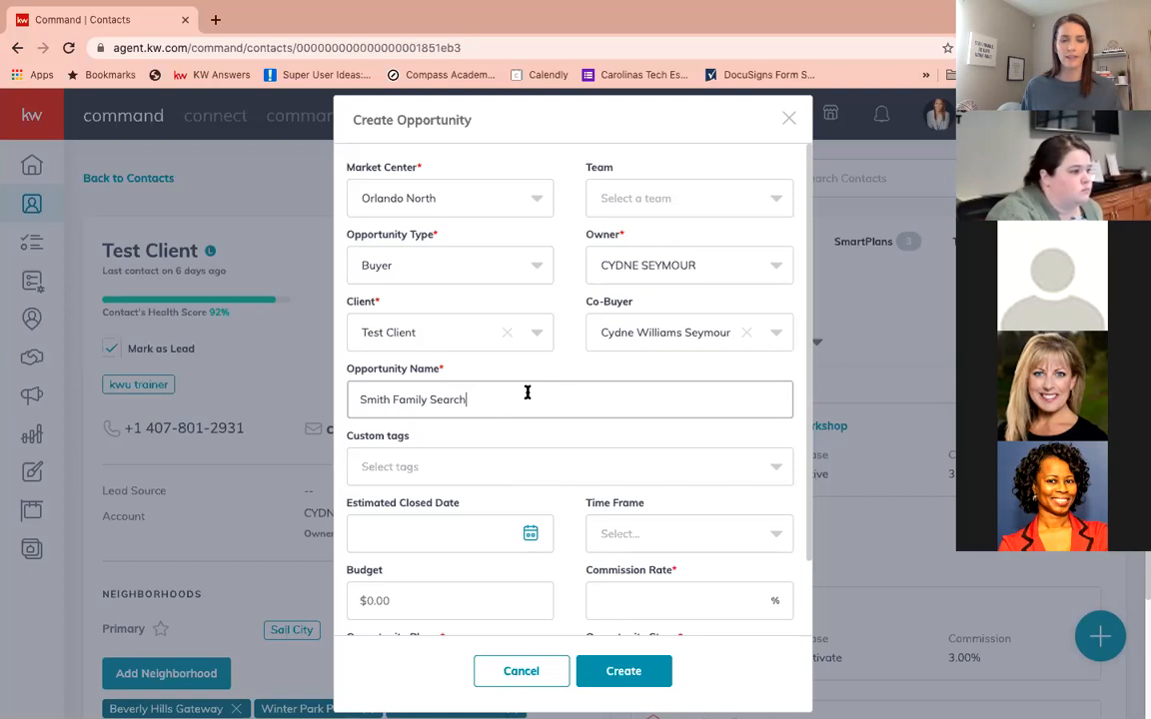
Add the custom tags "cash" and "First Time Home Buyer" to the opportunity
{"action": "left_click", "coordinate": [520, 470]}
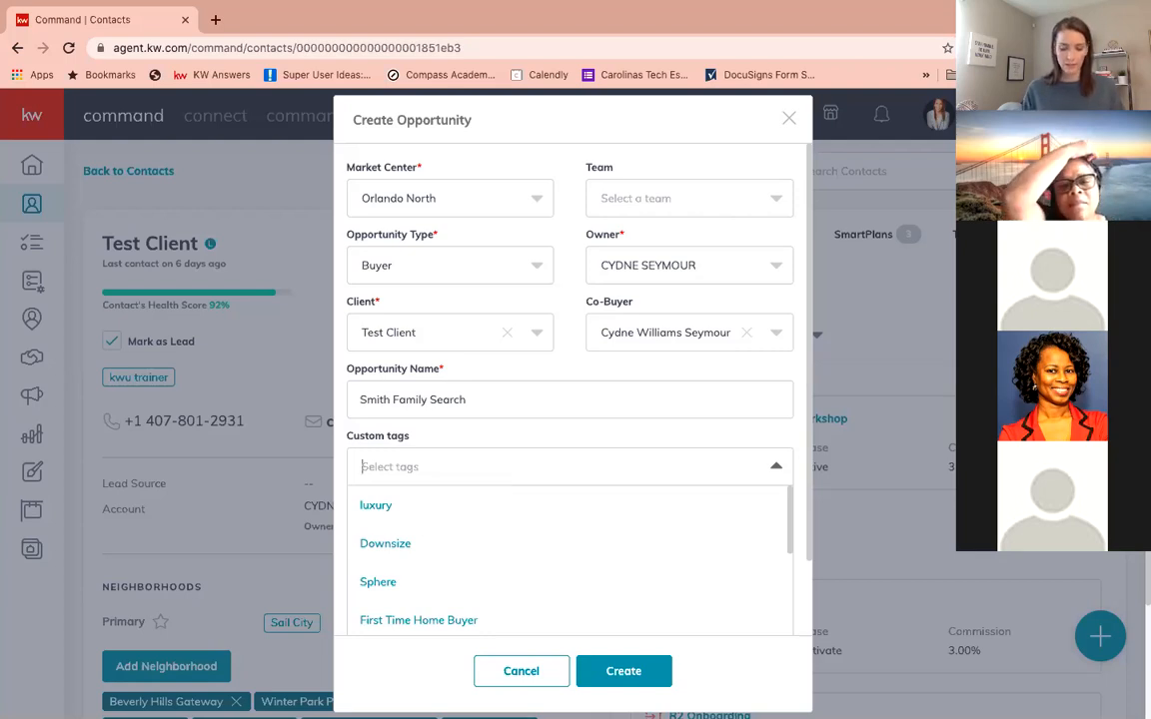
{"action": "type", "text": "cash"}
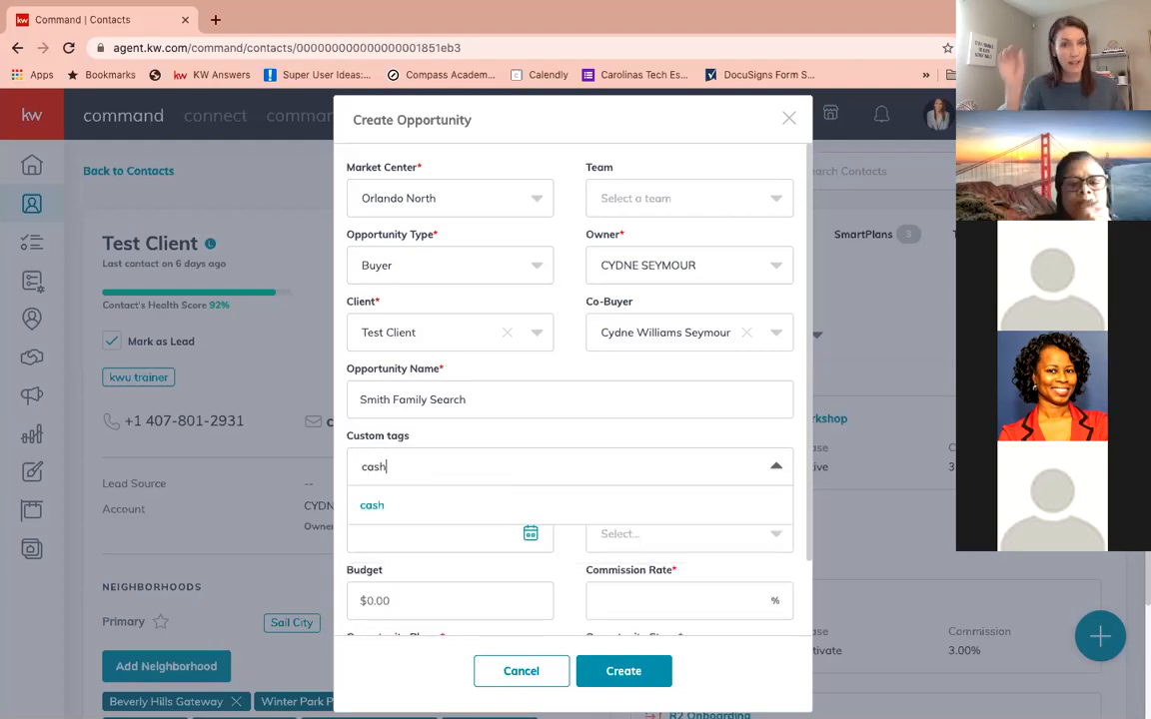
{"action": "left_click", "coordinate": [473, 510]}
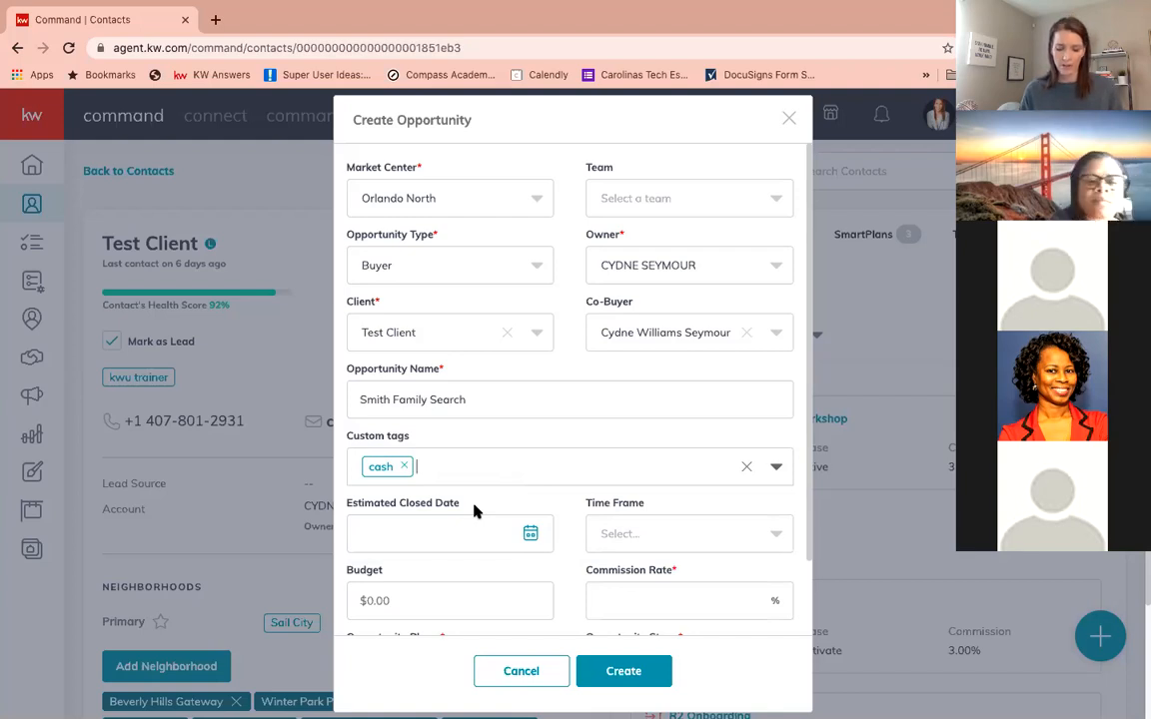
{"action": "type", "text": "first"}
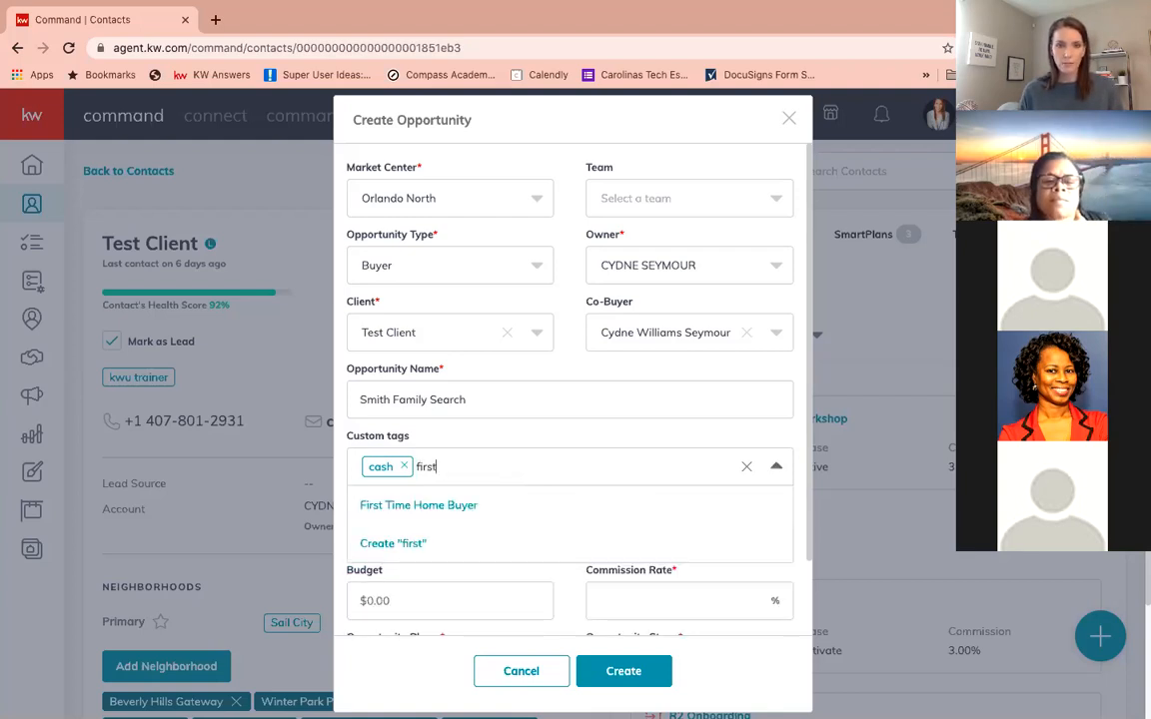
{"action": "left_click", "coordinate": [464, 506]}
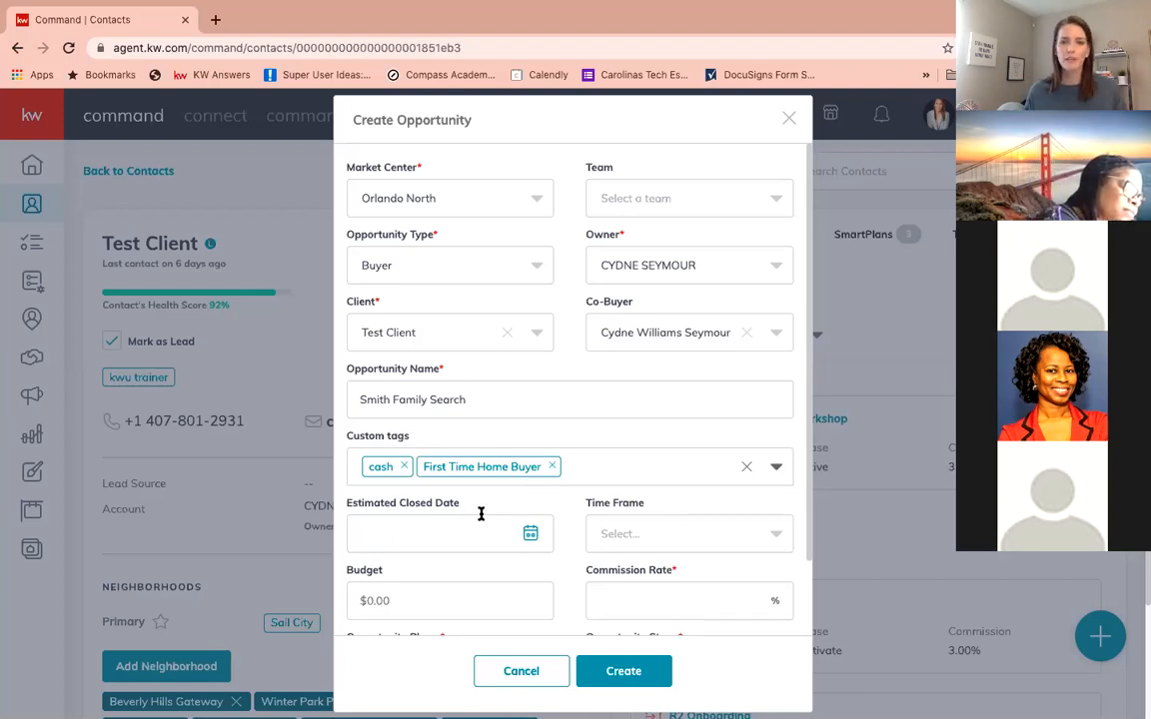
Set the opportunity's estimated closed date to 4/22/2021
{"action": "scroll", "coordinate": [495, 484], "scroll_direction": "down", "scroll_amount": 2}
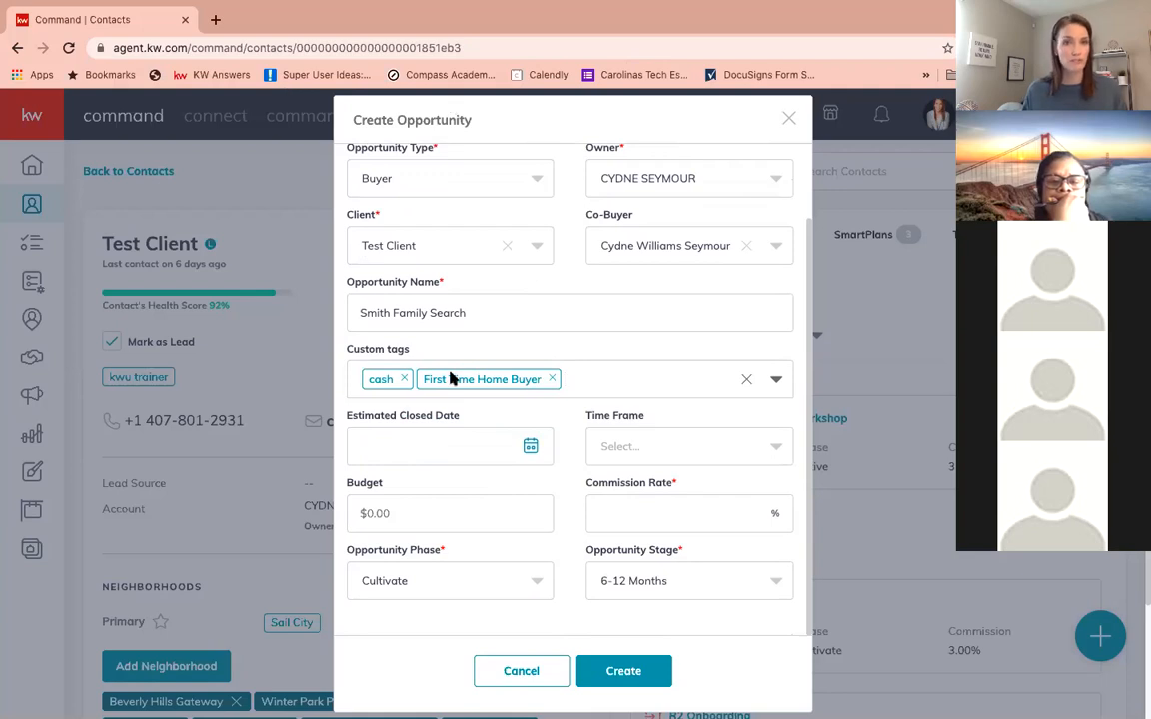
{"action": "left_click", "coordinate": [520, 456]}
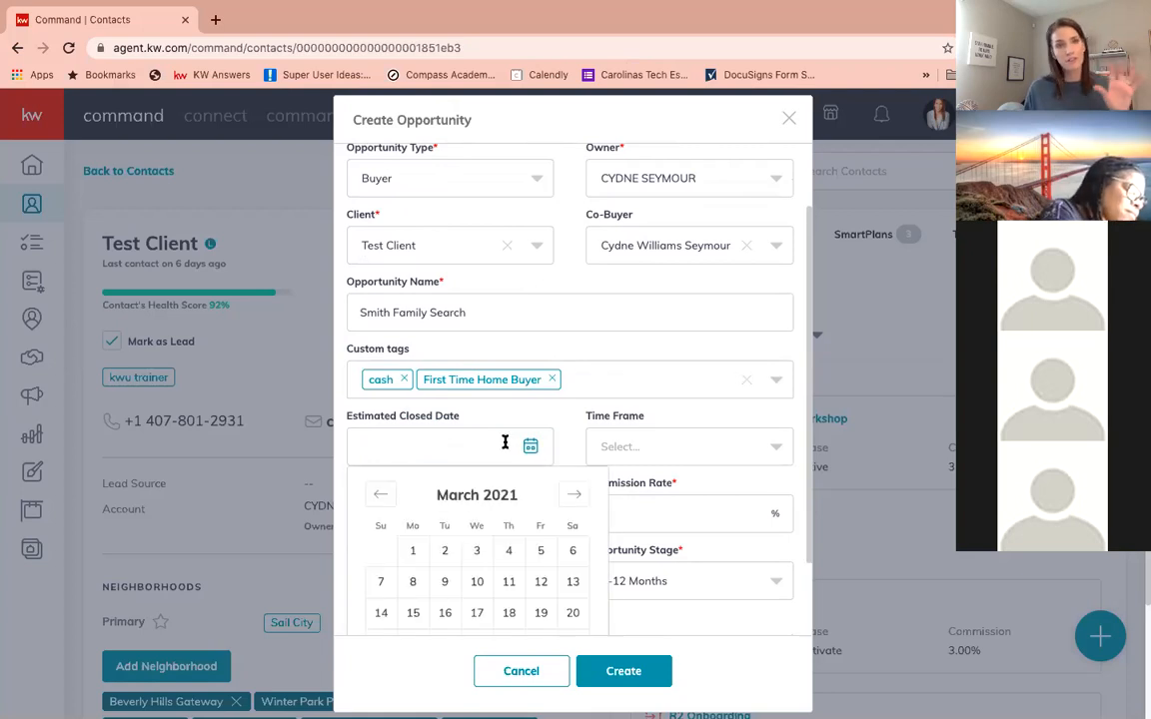
{"action": "left_click", "coordinate": [576, 496]}
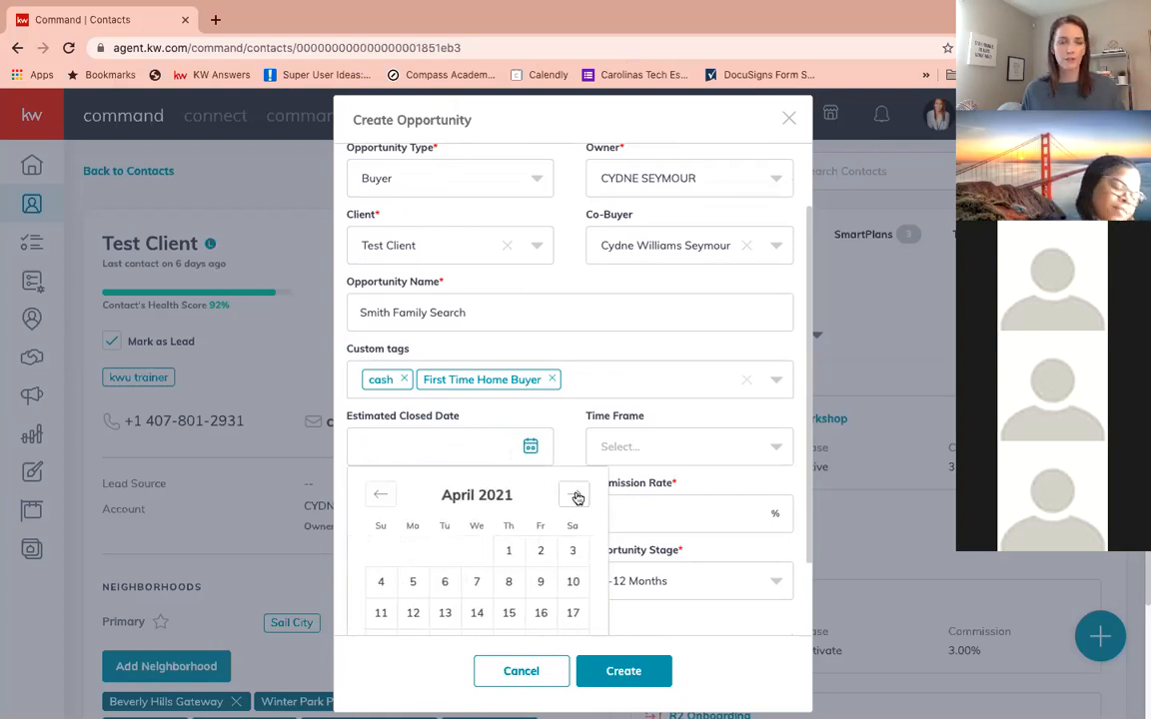
{"action": "scroll", "coordinate": [522, 565], "scroll_direction": "down", "scroll_amount": 2}
{"action": "left_click", "coordinate": [509, 561]}
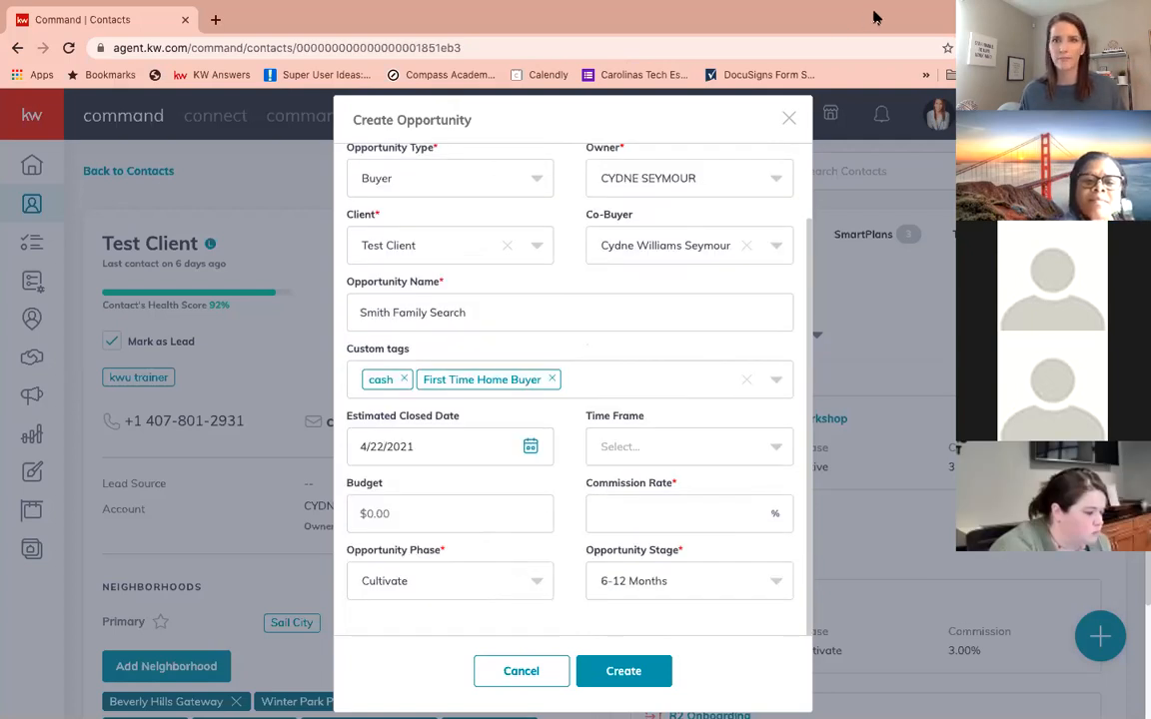
Create the opportunity with a budget of $250,000.00 and a commission rate of 2.5%
{"action": "left_click", "coordinate": [463, 511]}
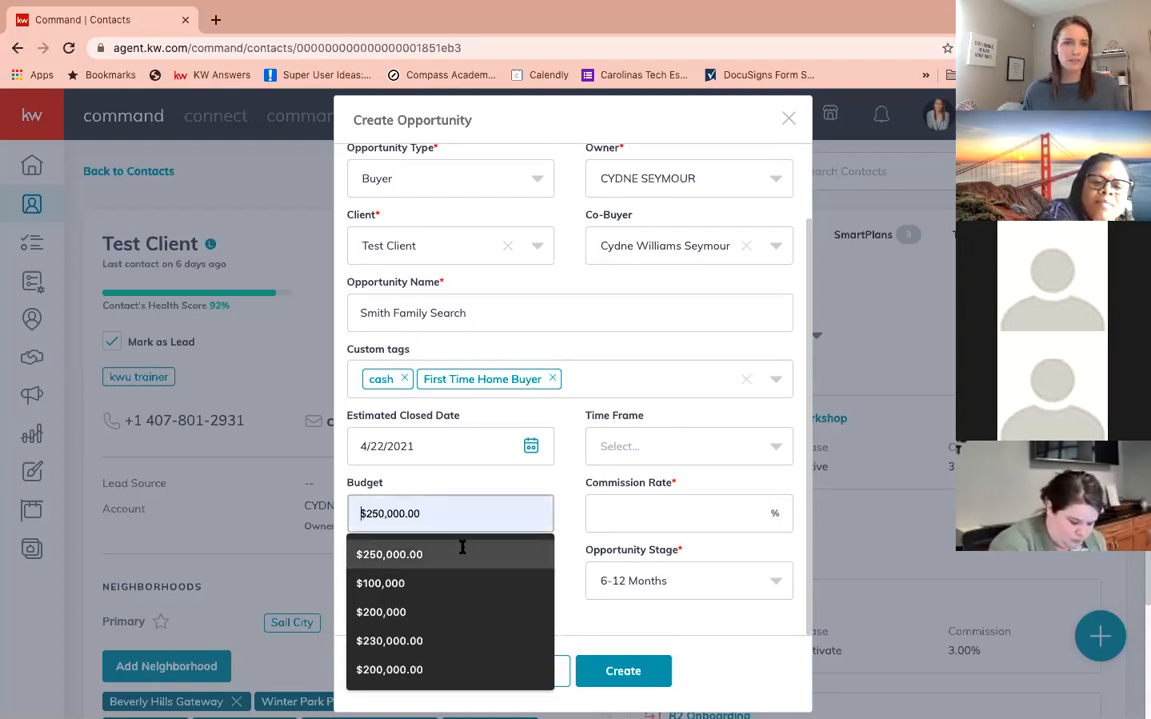
{"action": "left_click", "coordinate": [463, 552]}
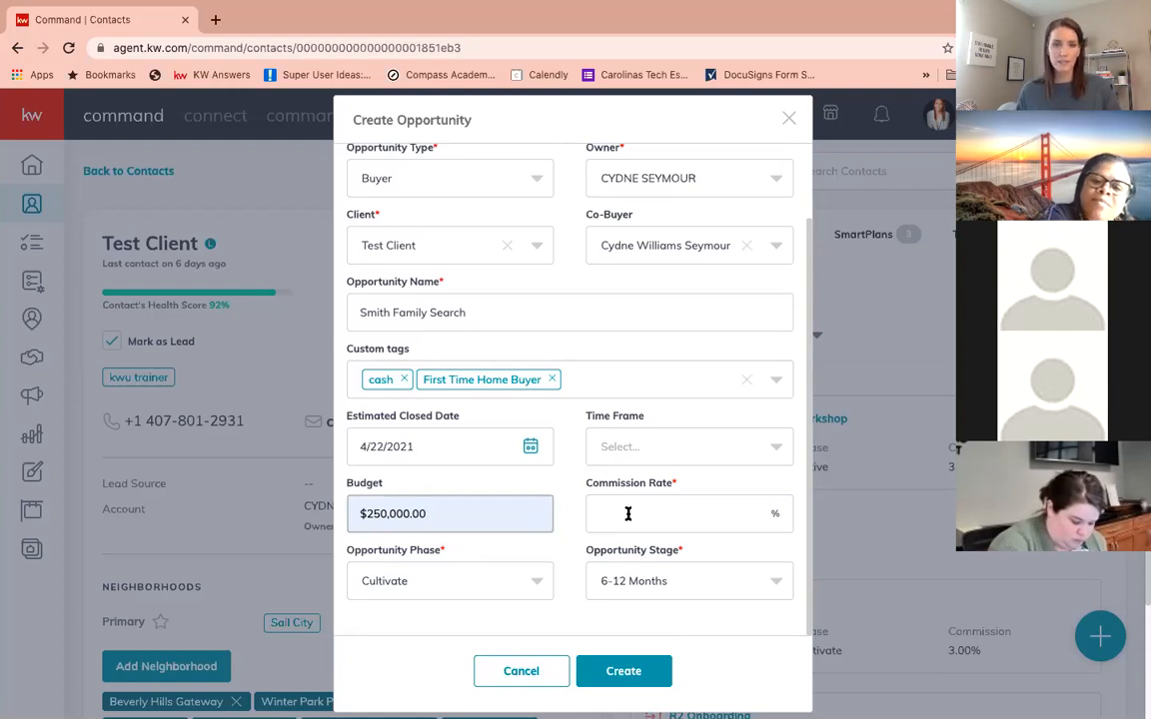
{"action": "left_click", "coordinate": [679, 525]}
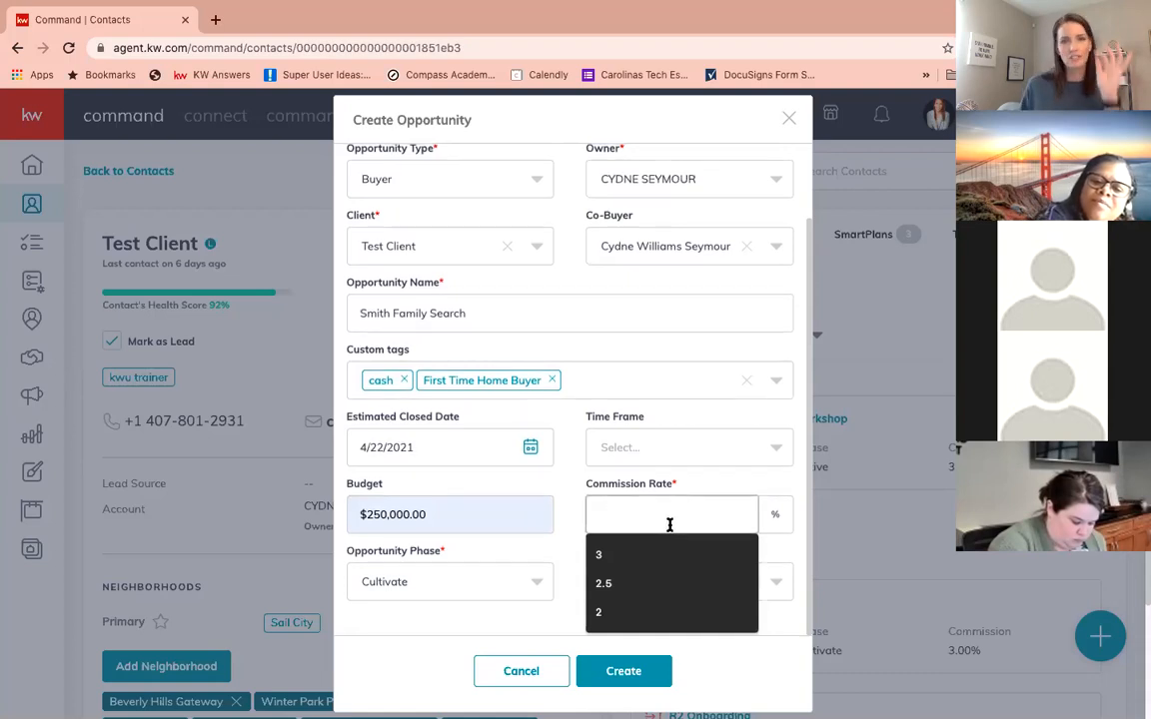
{"action": "left_click", "coordinate": [667, 579]}
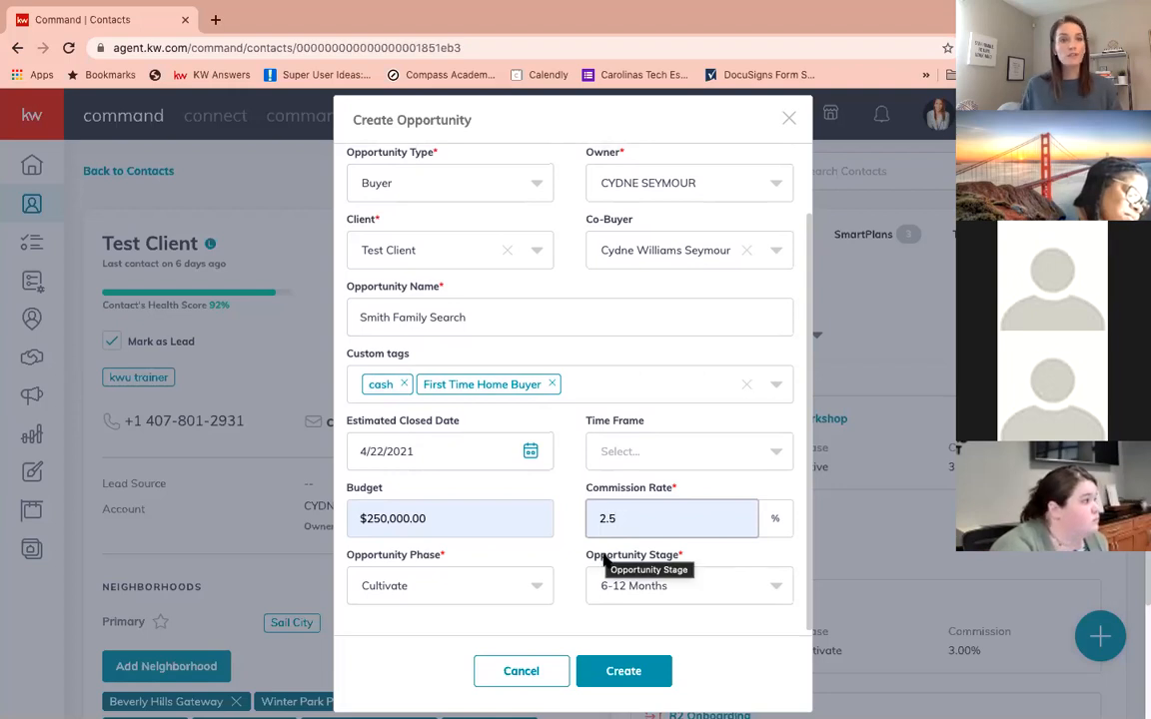
{"action": "left_click", "coordinate": [637, 671]}
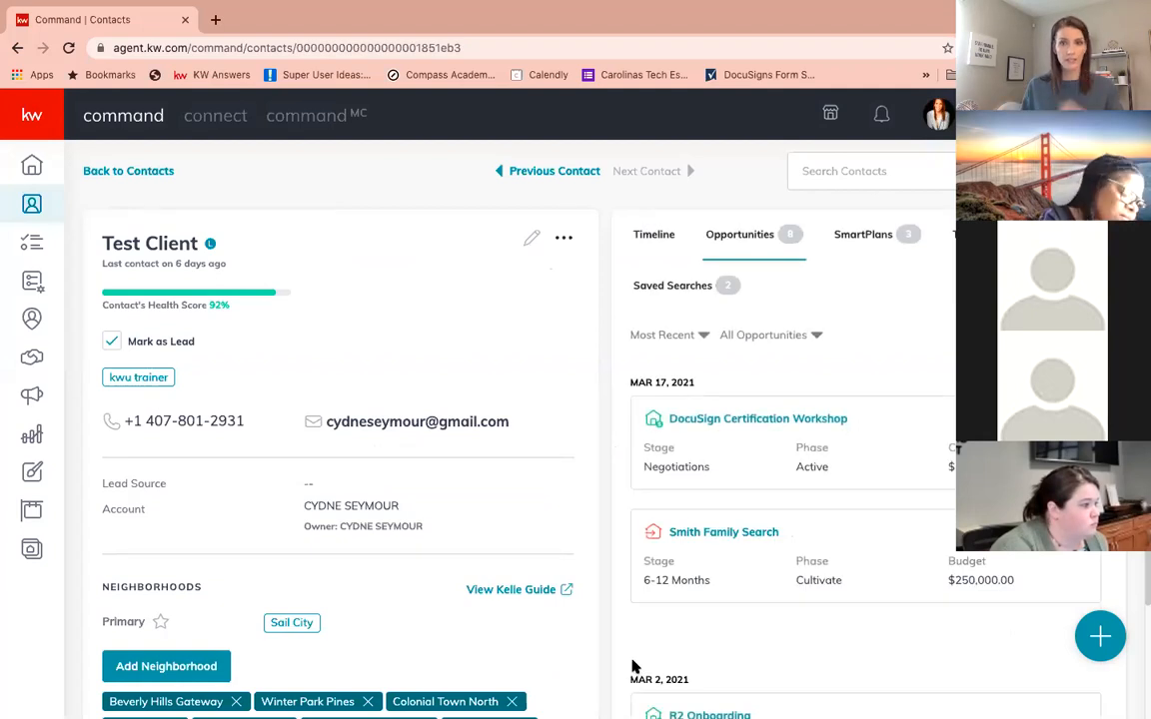
{"action": "scroll", "coordinate": [671, 452], "scroll_direction": "down", "scroll_amount": 1}
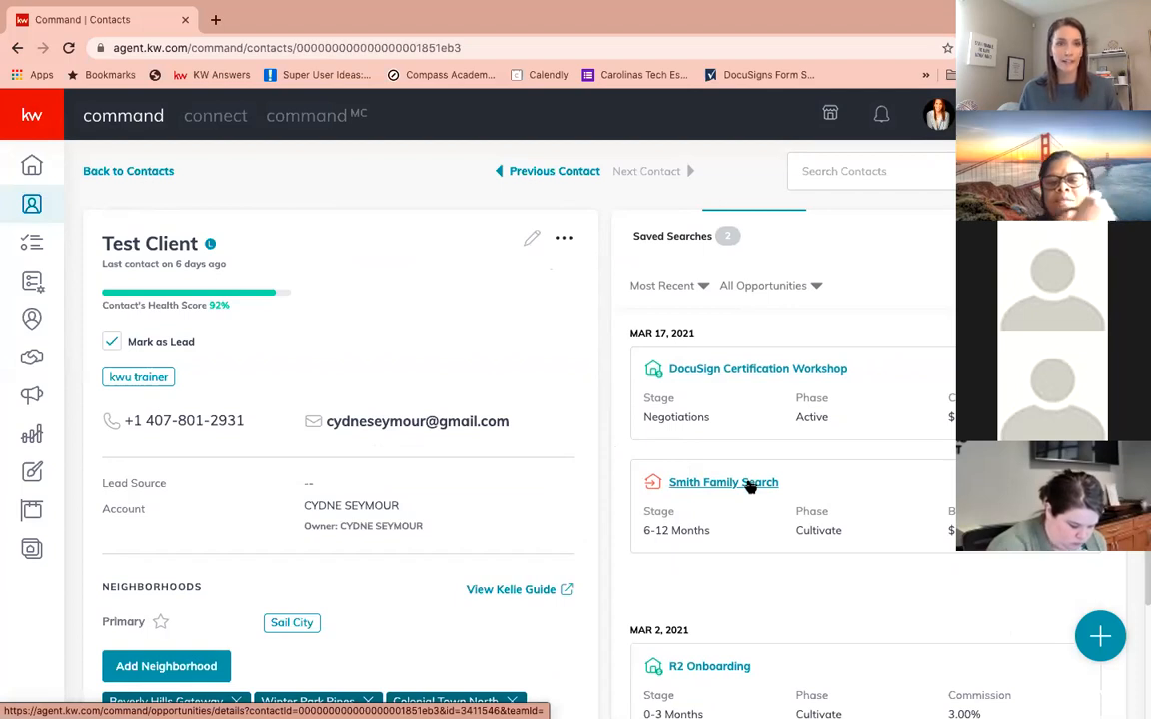
Go to the Opportunities section and show the agent's own sales pipeline instead of the Heritage Leadership one
{"action": "scroll", "coordinate": [726, 486], "scroll_direction": "up", "scroll_amount": 1}
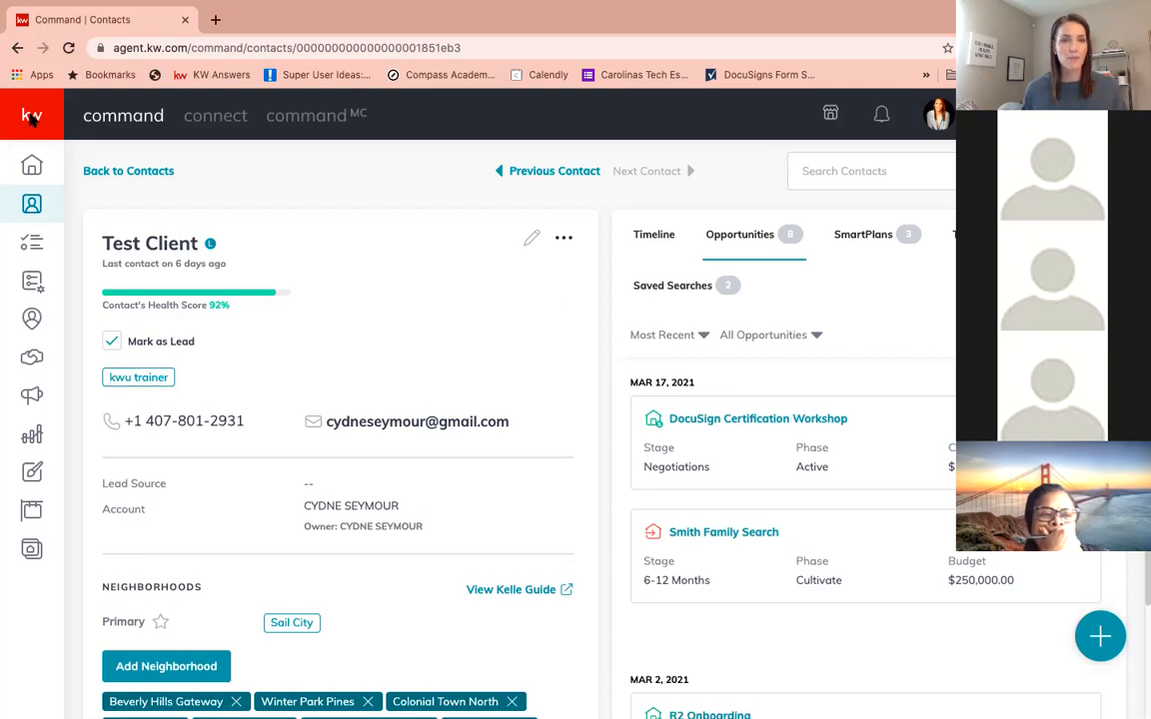
{"action": "left_click", "coordinate": [34, 116]}
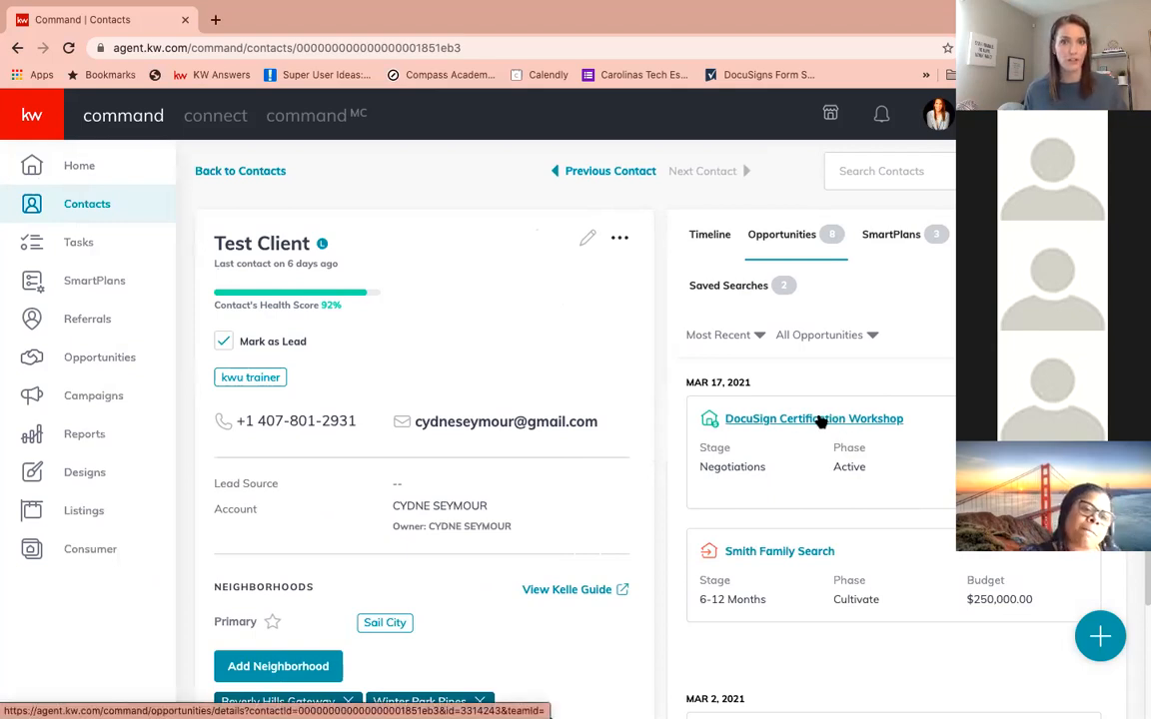
{"action": "left_click", "coordinate": [98, 362]}
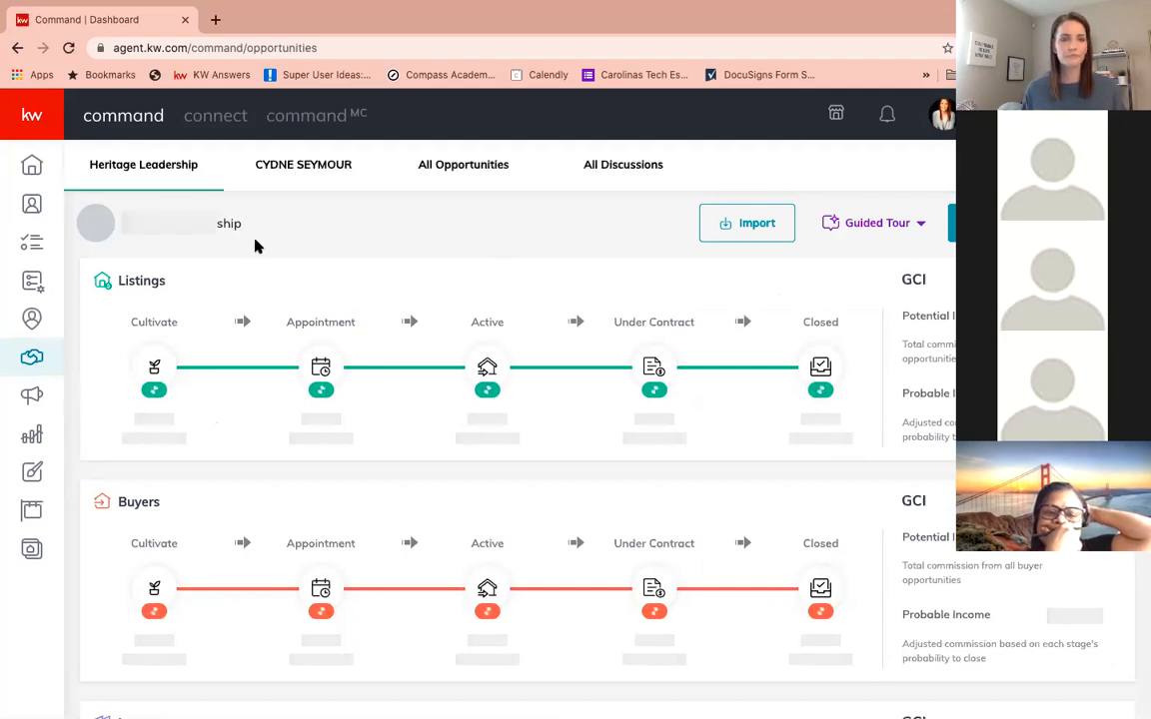
{"action": "left_click", "coordinate": [280, 168]}
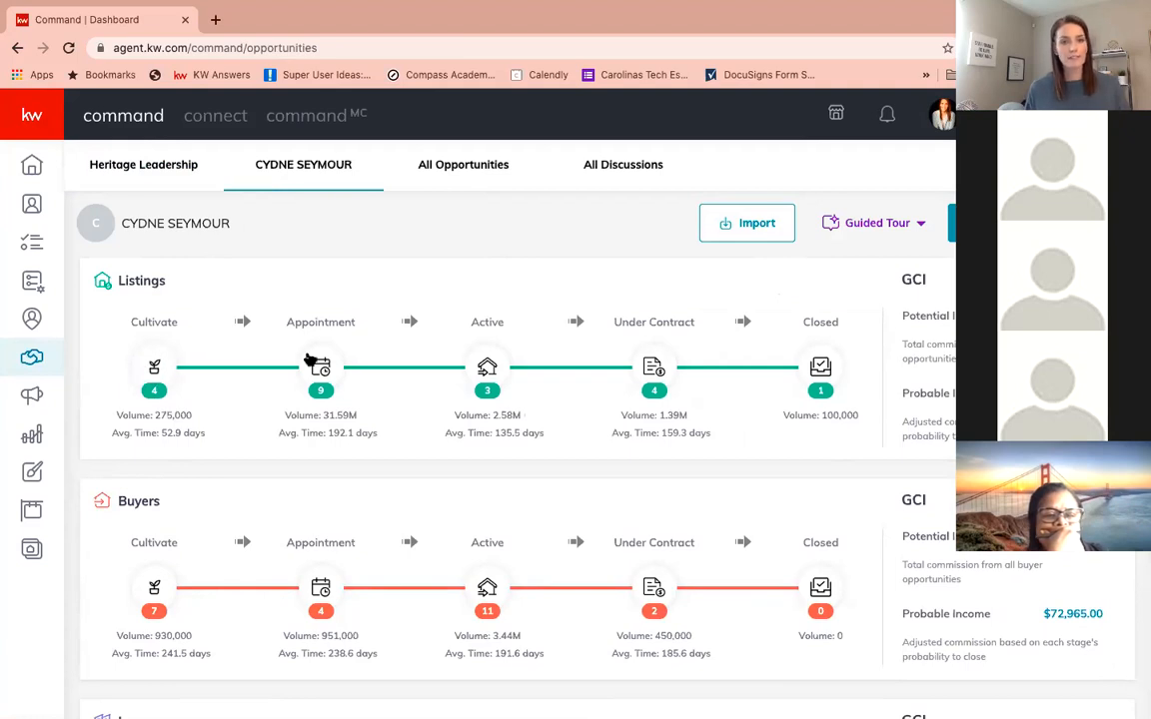
{"action": "scroll", "coordinate": [496, 367], "scroll_direction": "down", "scroll_amount": 1}
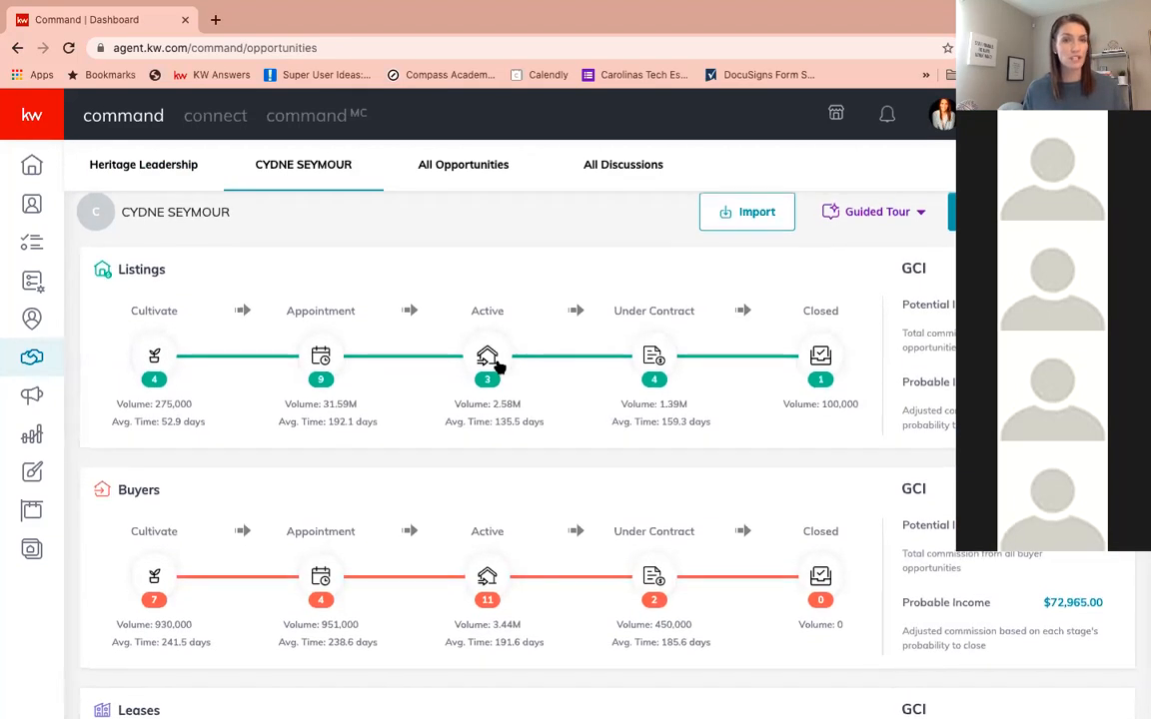
View the blank Create Opportunity form from the pipeline dashboard and close it without creating anything
{"action": "mouse_move", "coordinate": [439, 6]}
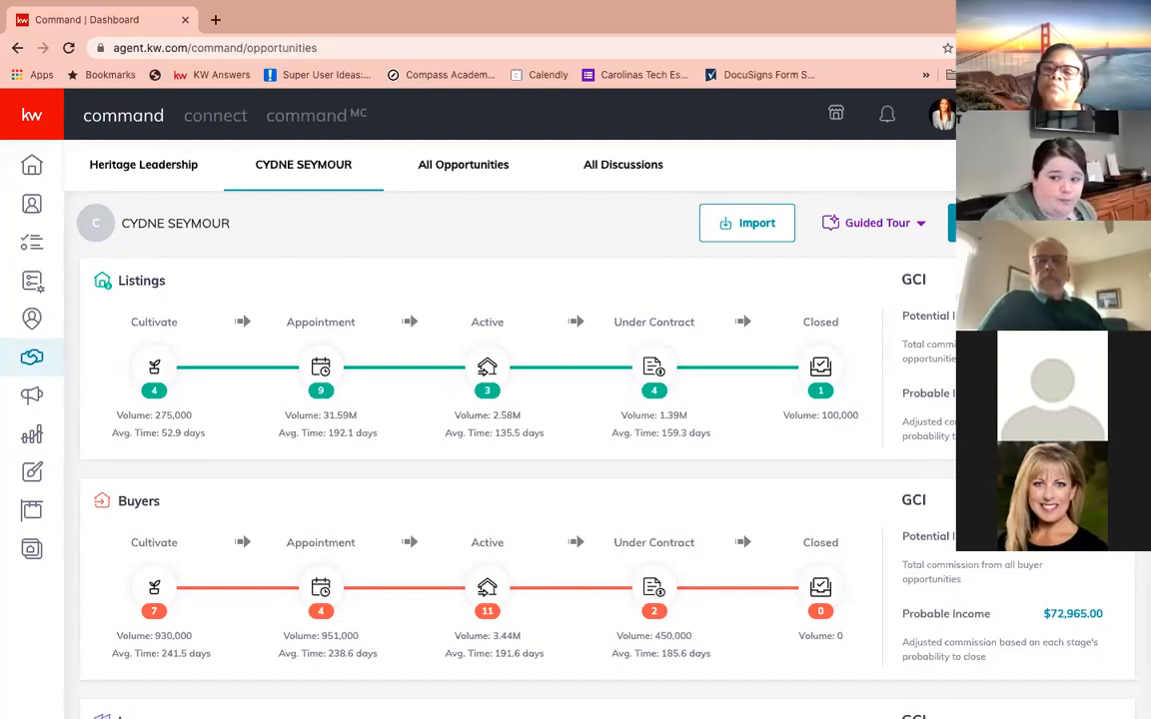
{"action": "left_click", "coordinate": [1041, 223]}
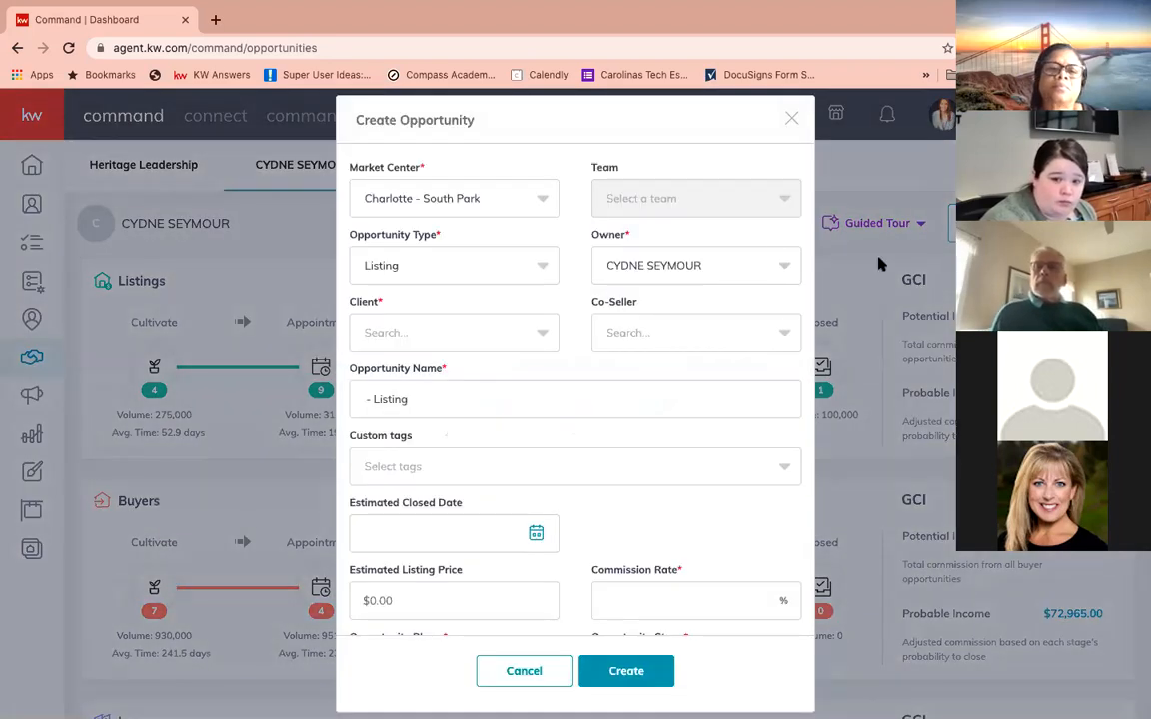
{"action": "left_click", "coordinate": [792, 120]}
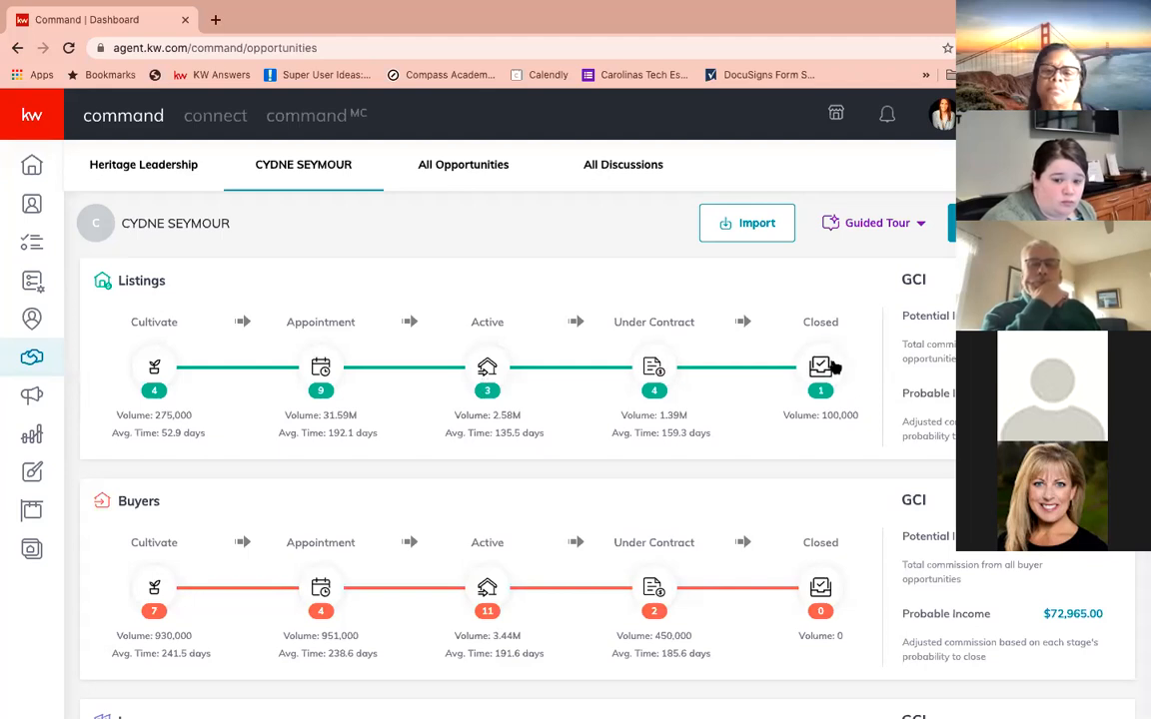
Examine the Listings, Buyers and Leases pipelines, comparing their phases from Cultivate through Closed
{"action": "scroll", "coordinate": [414, 512], "scroll_direction": "down", "scroll_amount": 2}
{"action": "scroll", "coordinate": [414, 512], "scroll_direction": "down", "scroll_amount": 1}
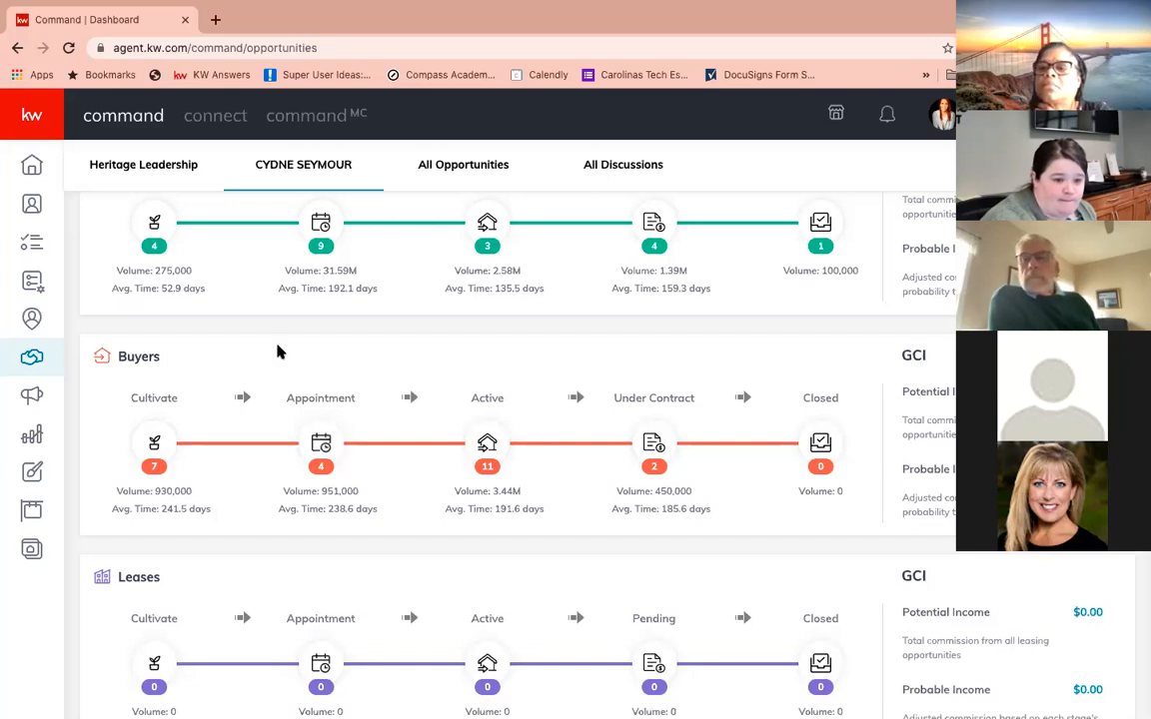
{"action": "scroll", "coordinate": [277, 350], "scroll_direction": "up", "scroll_amount": 1}
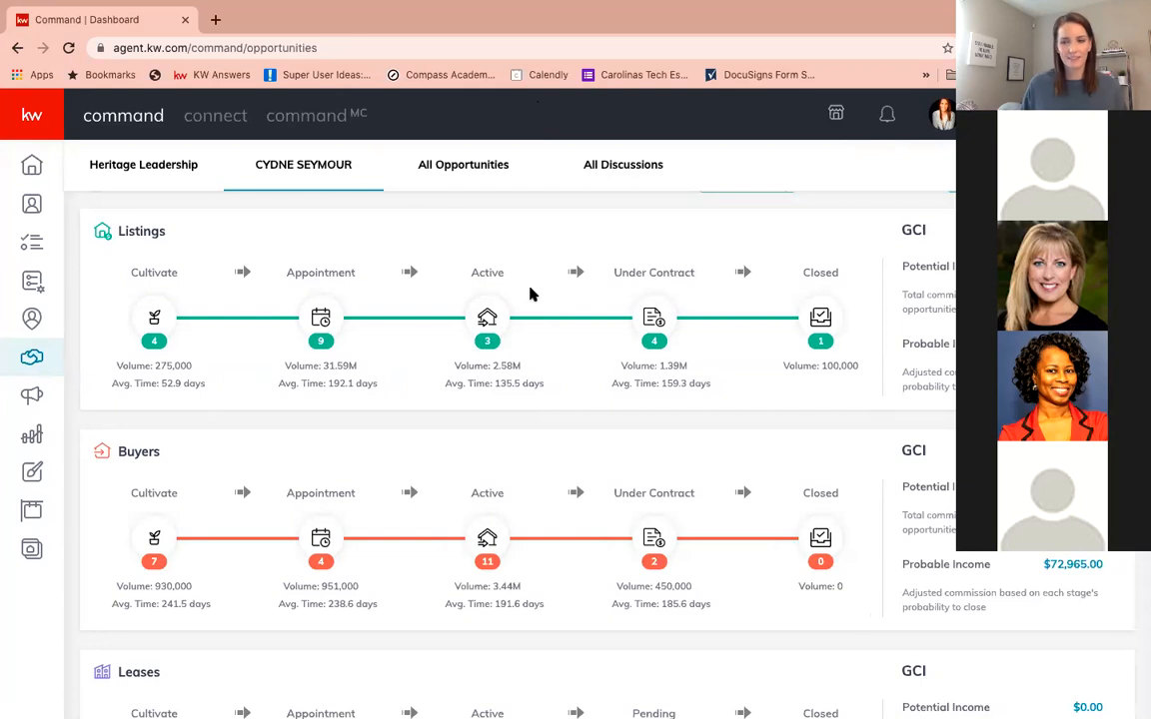
{"action": "scroll", "coordinate": [531, 293], "scroll_direction": "down", "scroll_amount": 2}
{"action": "scroll", "coordinate": [531, 294], "scroll_direction": "down", "scroll_amount": 2}
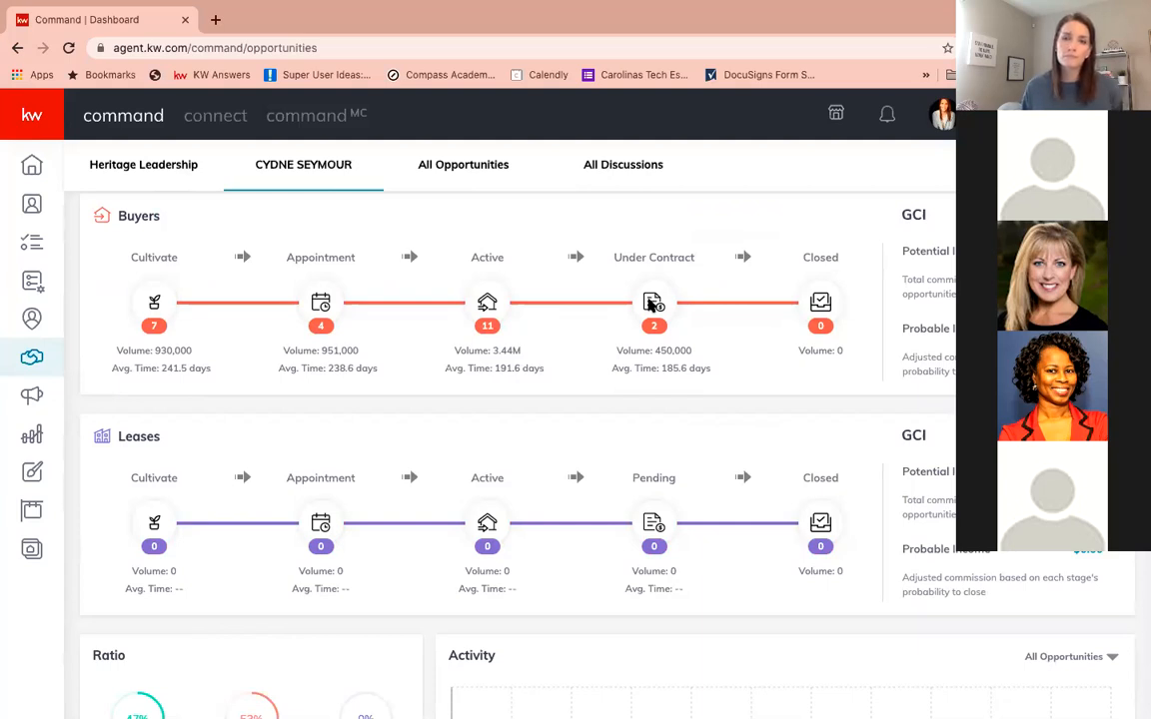
{"action": "scroll", "coordinate": [649, 305], "scroll_direction": "up", "scroll_amount": 3}
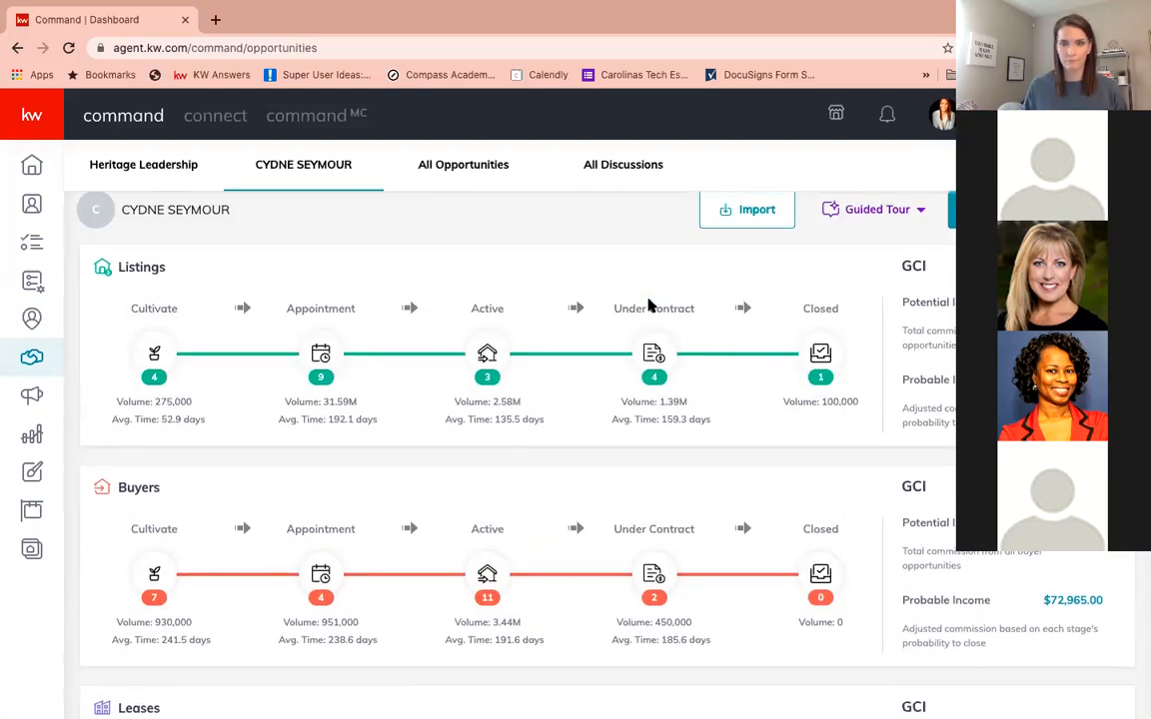
{"action": "scroll", "coordinate": [649, 305], "scroll_direction": "down", "scroll_amount": 1}
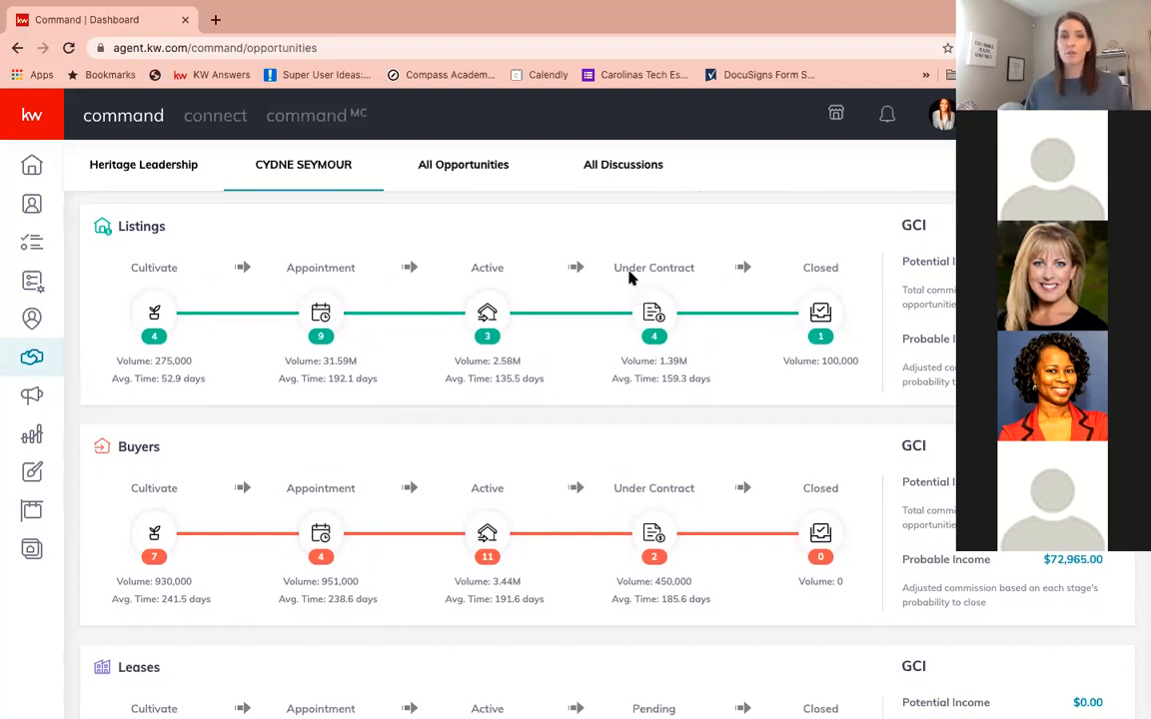
{"action": "scroll", "coordinate": [636, 298], "scroll_direction": "up", "scroll_amount": 1}
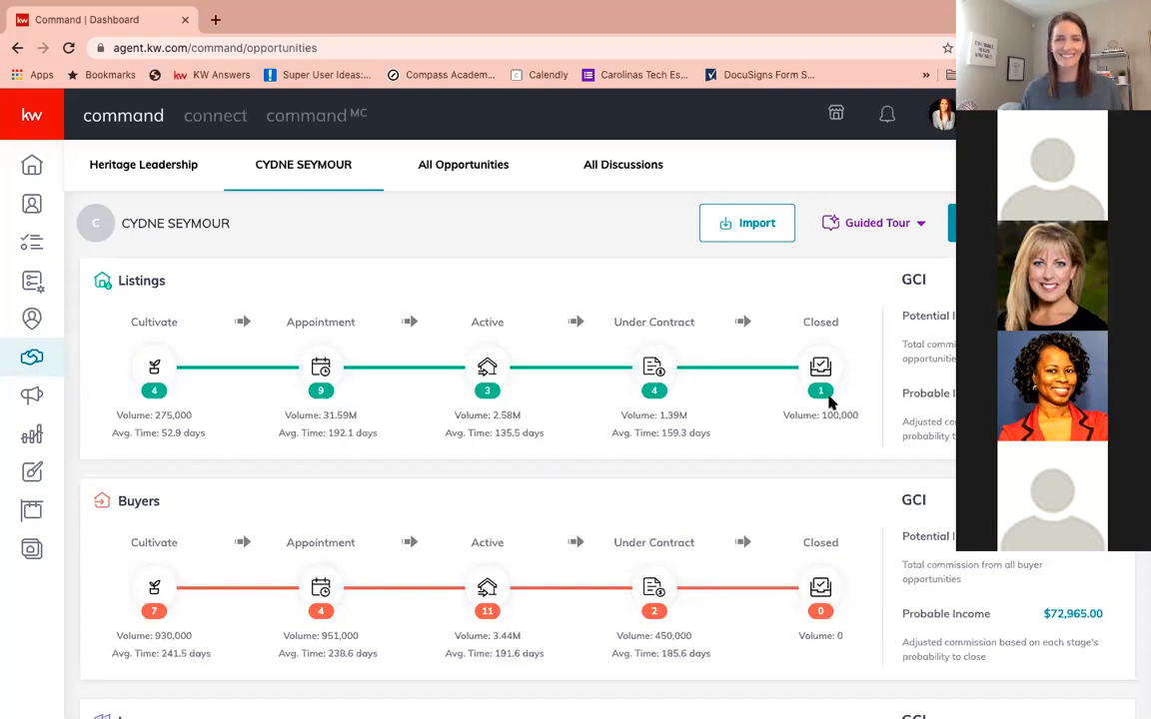
{"action": "scroll", "coordinate": [828, 401], "scroll_direction": "down", "scroll_amount": 3}
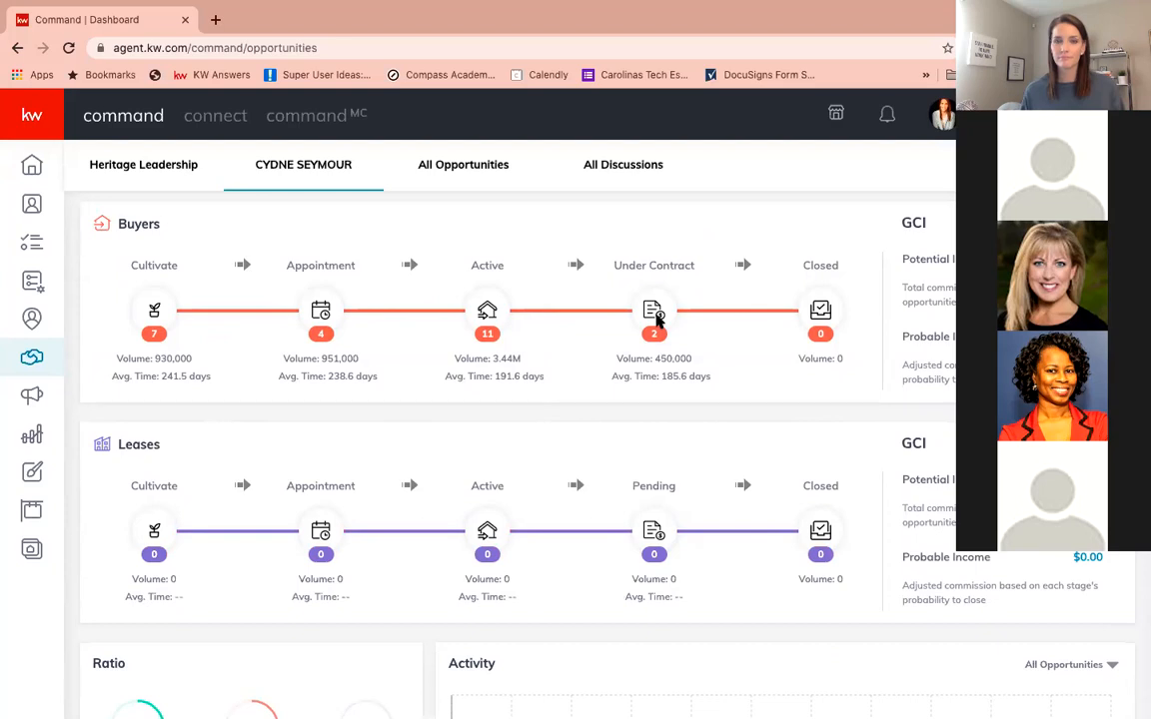
{"action": "scroll", "coordinate": [656, 317], "scroll_direction": "up", "scroll_amount": 2}
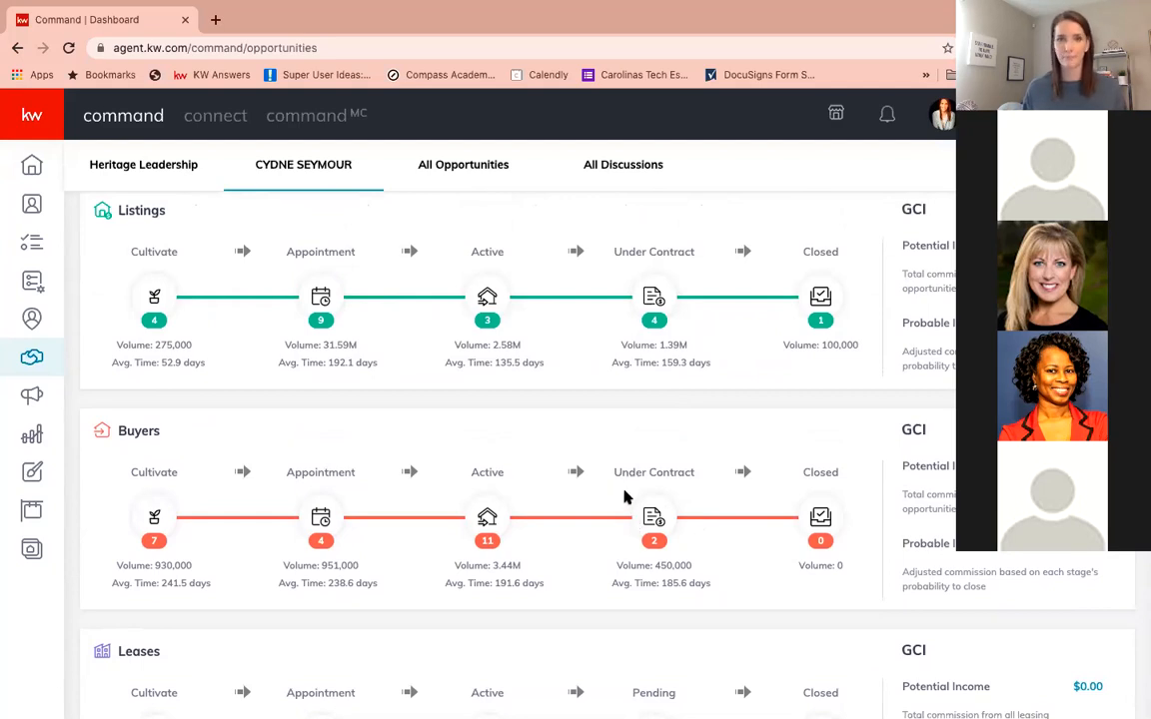
{"action": "scroll", "coordinate": [624, 494], "scroll_direction": "down", "scroll_amount": 1}
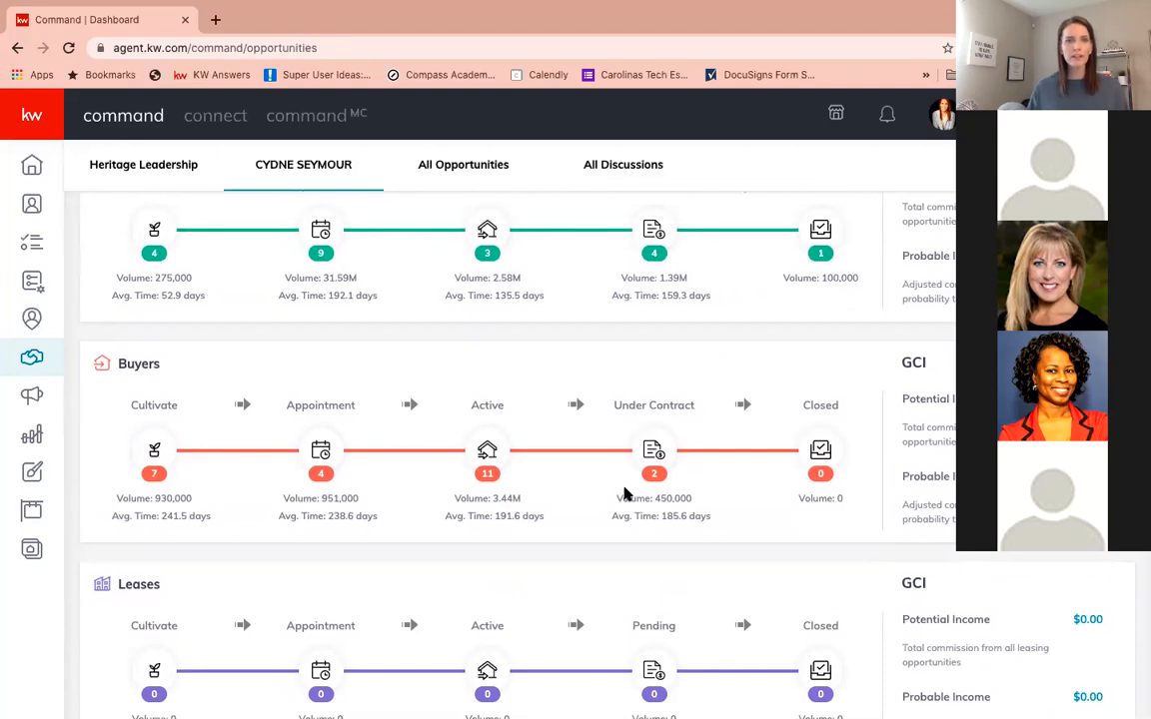
Review the Ratio, Activity and Closing This Month sections of the pipeline dashboard
{"action": "scroll", "coordinate": [623, 495], "scroll_direction": "down", "scroll_amount": 4}
{"action": "scroll", "coordinate": [624, 492], "scroll_direction": "down", "scroll_amount": 4}
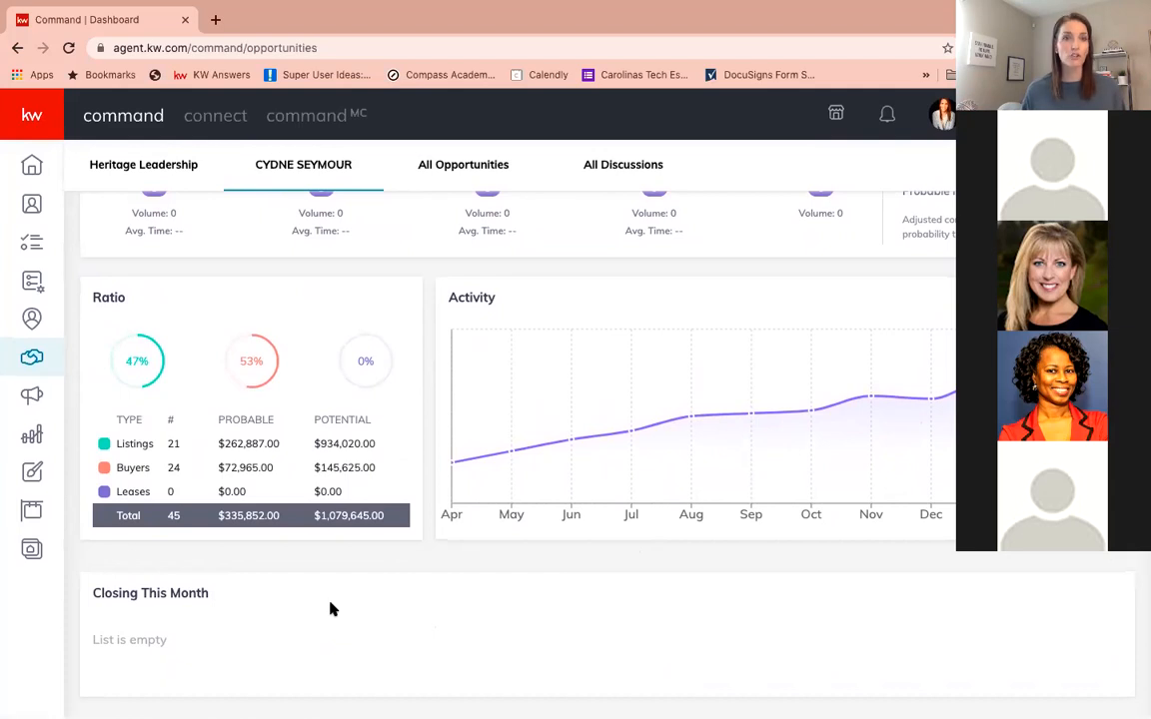
{"action": "scroll", "coordinate": [333, 610], "scroll_direction": "up", "scroll_amount": 1}
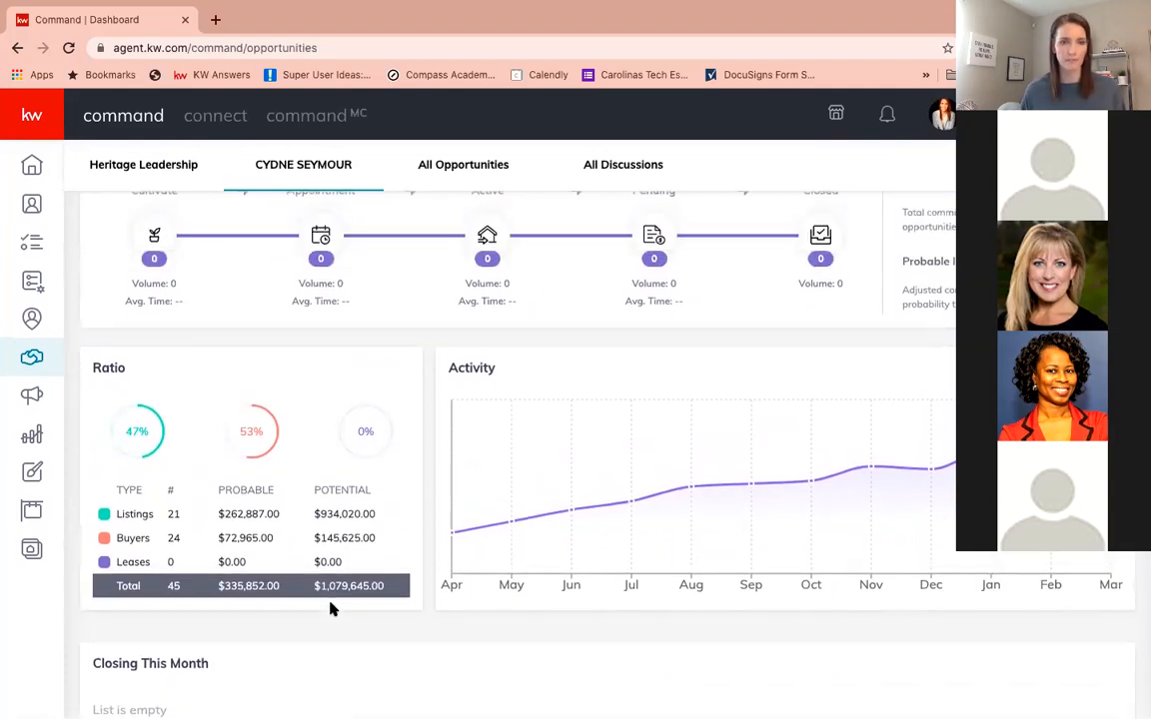
{"action": "scroll", "coordinate": [332, 609], "scroll_direction": "up", "scroll_amount": 8}
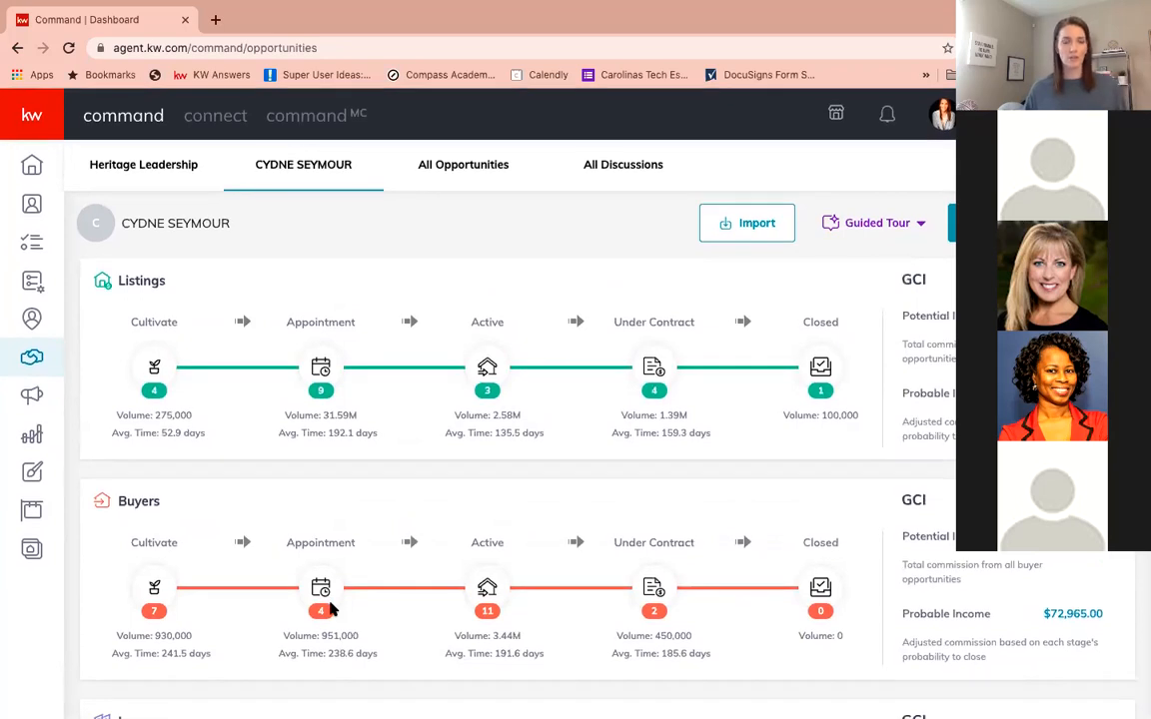
Open the Under Contract phase of the Listings pipeline and look over its Escrow, Inspections and Appraisal stages
{"action": "left_click", "coordinate": [655, 368]}
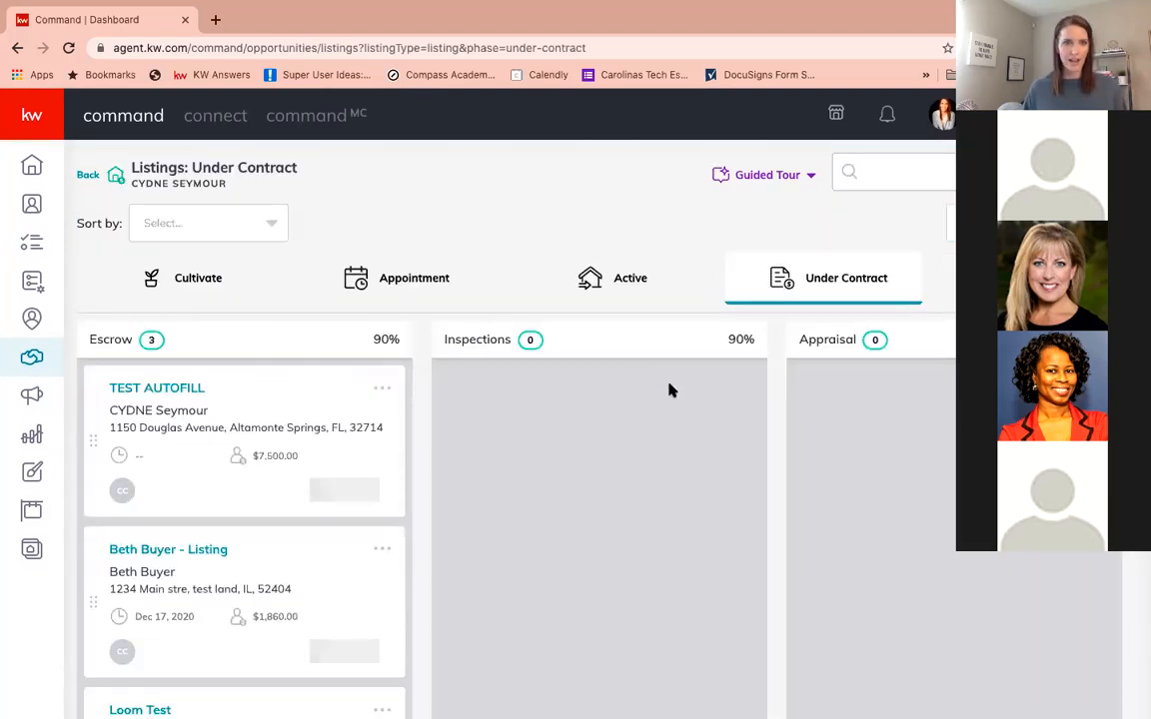
{"action": "scroll", "coordinate": [356, 430], "scroll_direction": "down", "scroll_amount": 1}
{"action": "scroll", "coordinate": [356, 429], "scroll_direction": "down", "scroll_amount": 1}
{"action": "scroll", "coordinate": [354, 428], "scroll_direction": "up", "scroll_amount": 2}
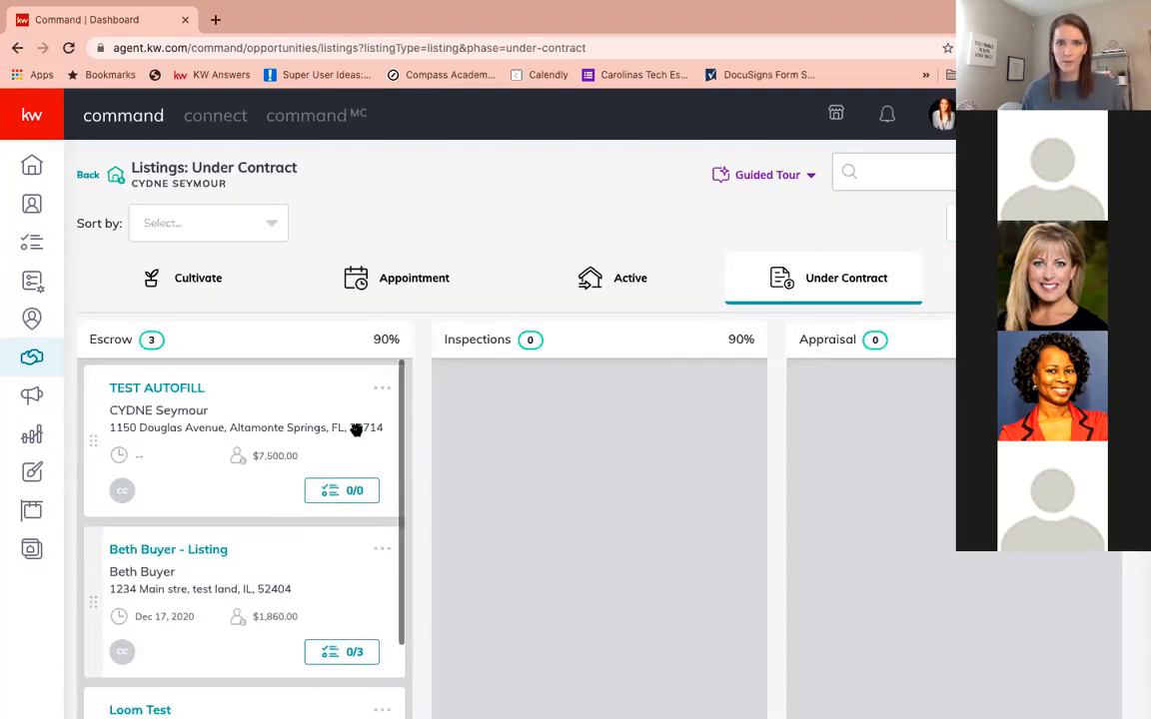
{"action": "scroll", "coordinate": [724, 354], "scroll_direction": "right", "scroll_amount": 5}
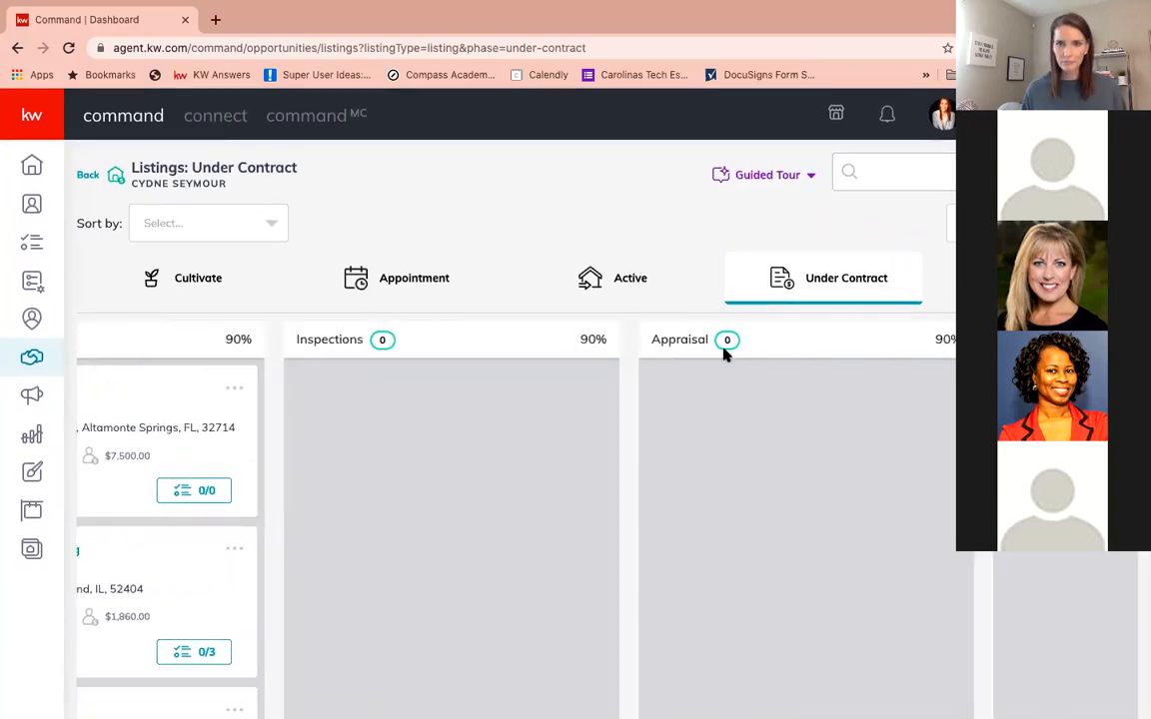
{"action": "scroll", "coordinate": [724, 355], "scroll_direction": "left", "scroll_amount": 1}
{"action": "scroll", "coordinate": [724, 355], "scroll_direction": "left", "scroll_amount": 3}
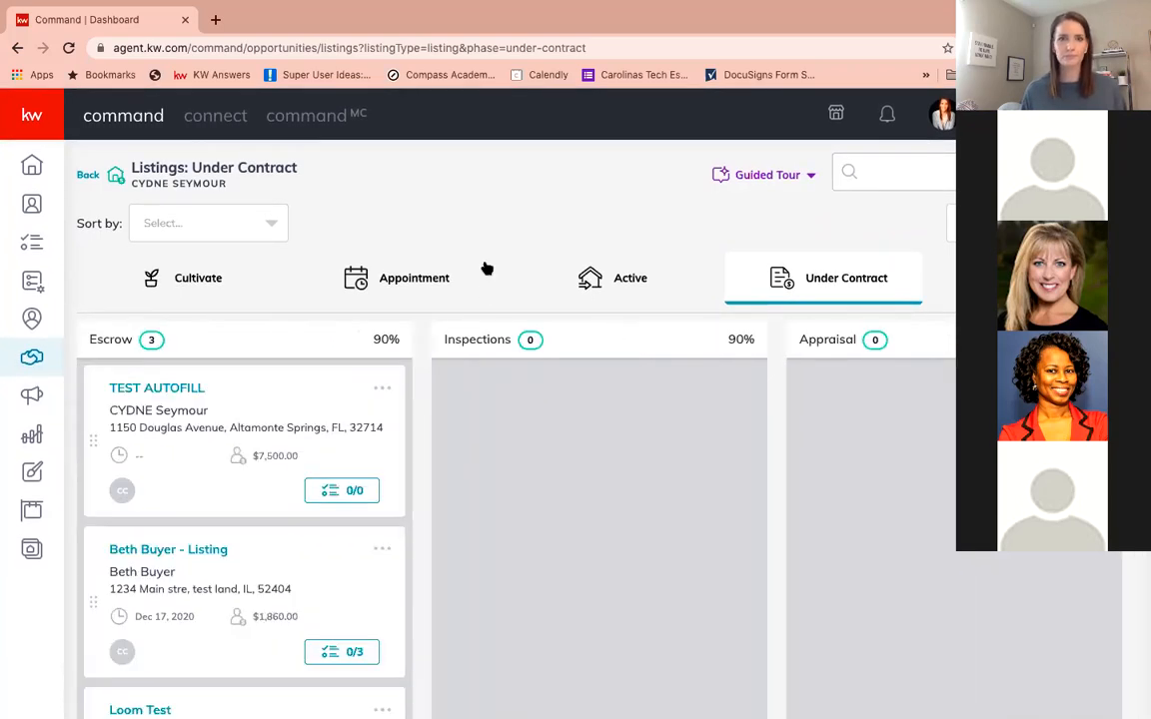
Show the Active phase of the Listings pipeline and look over its Staging, Showing and Negotiations stages
{"action": "left_click", "coordinate": [624, 283]}
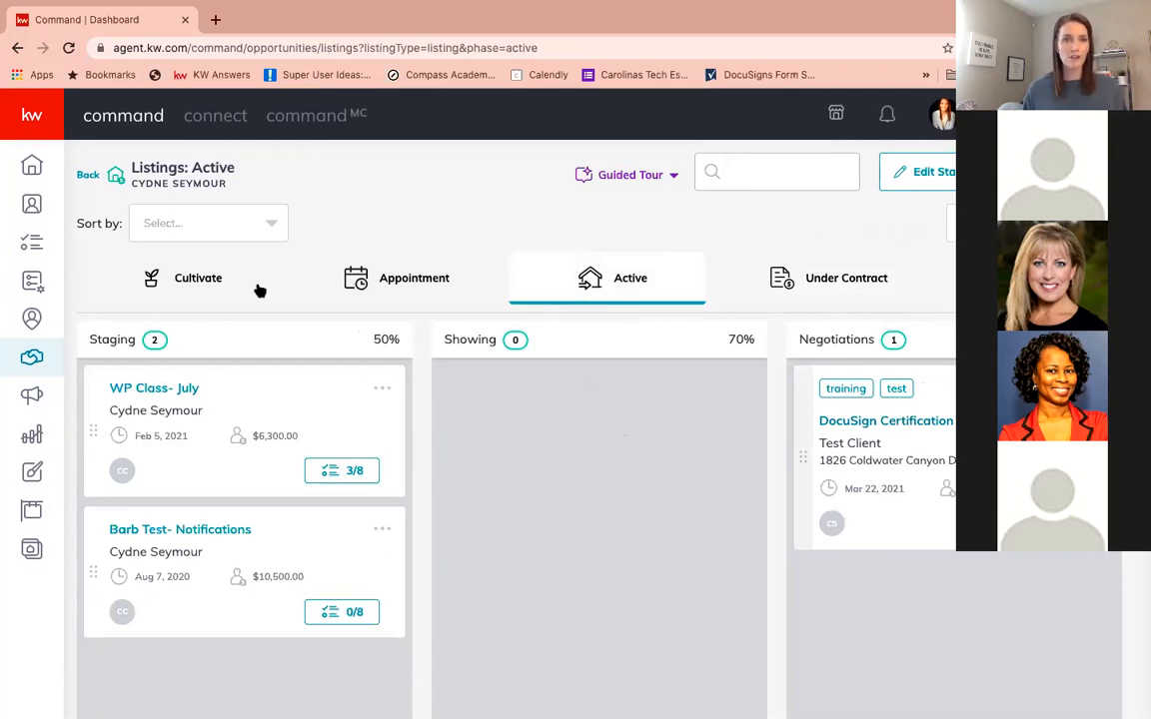
{"action": "left_click", "coordinate": [88, 176]}
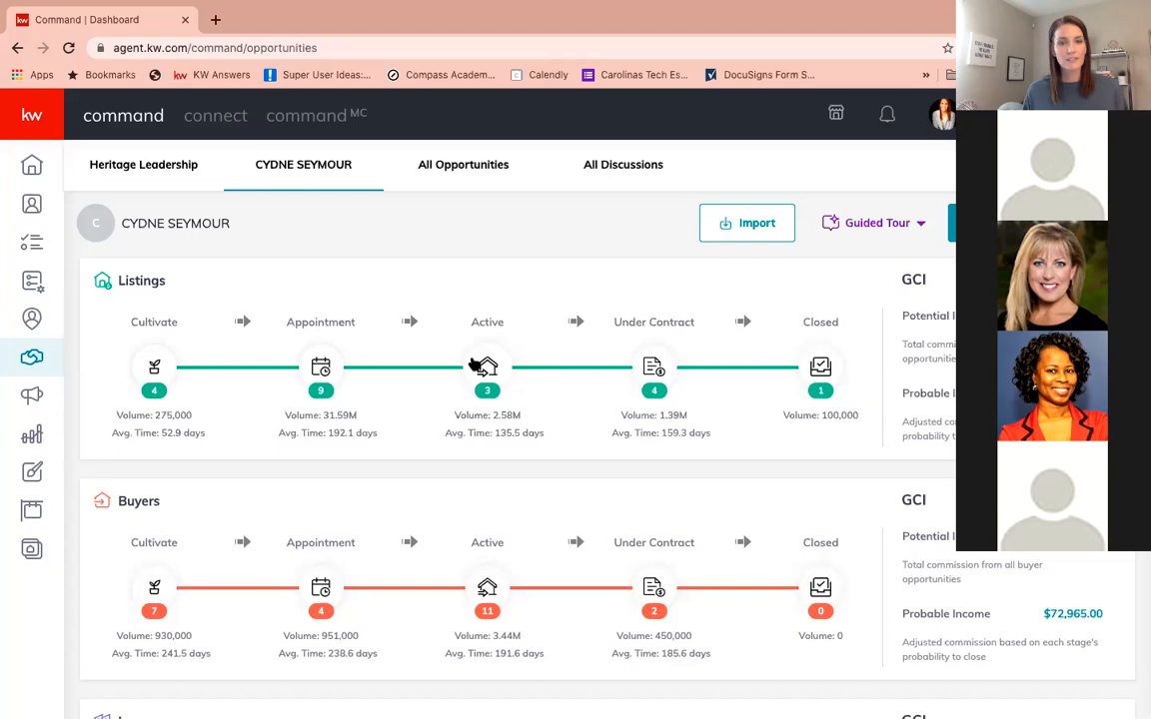
{"action": "left_click", "coordinate": [487, 367]}
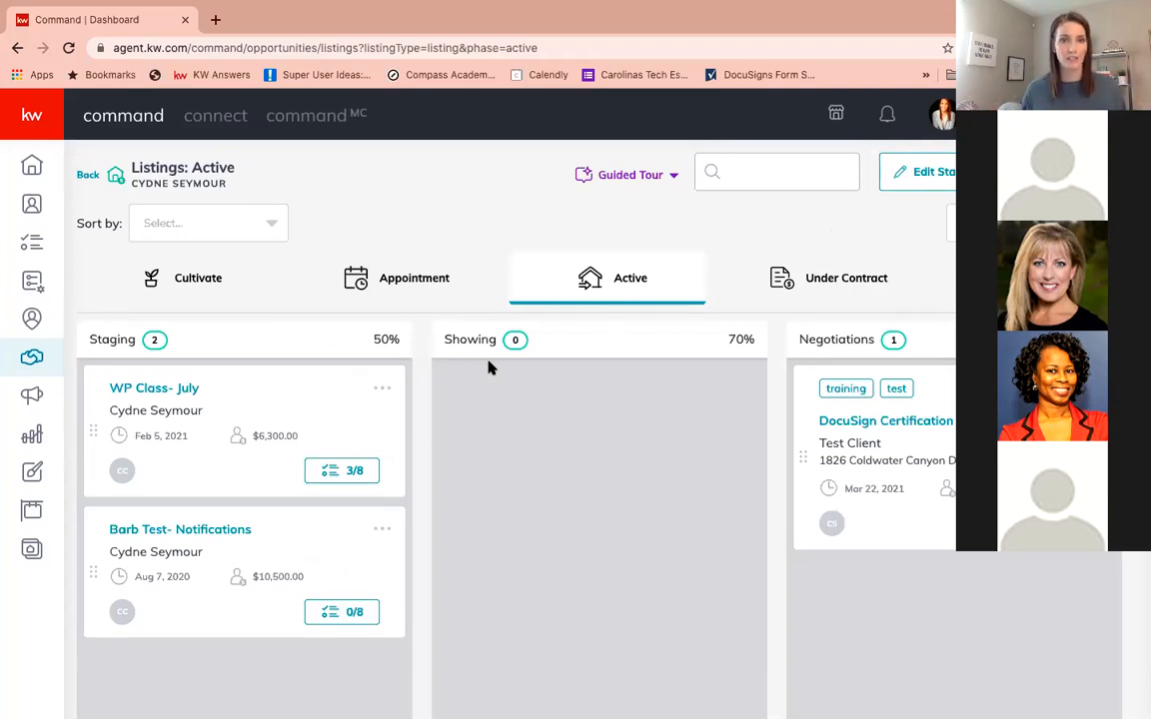
{"action": "scroll", "coordinate": [490, 367], "scroll_direction": "right", "scroll_amount": 1}
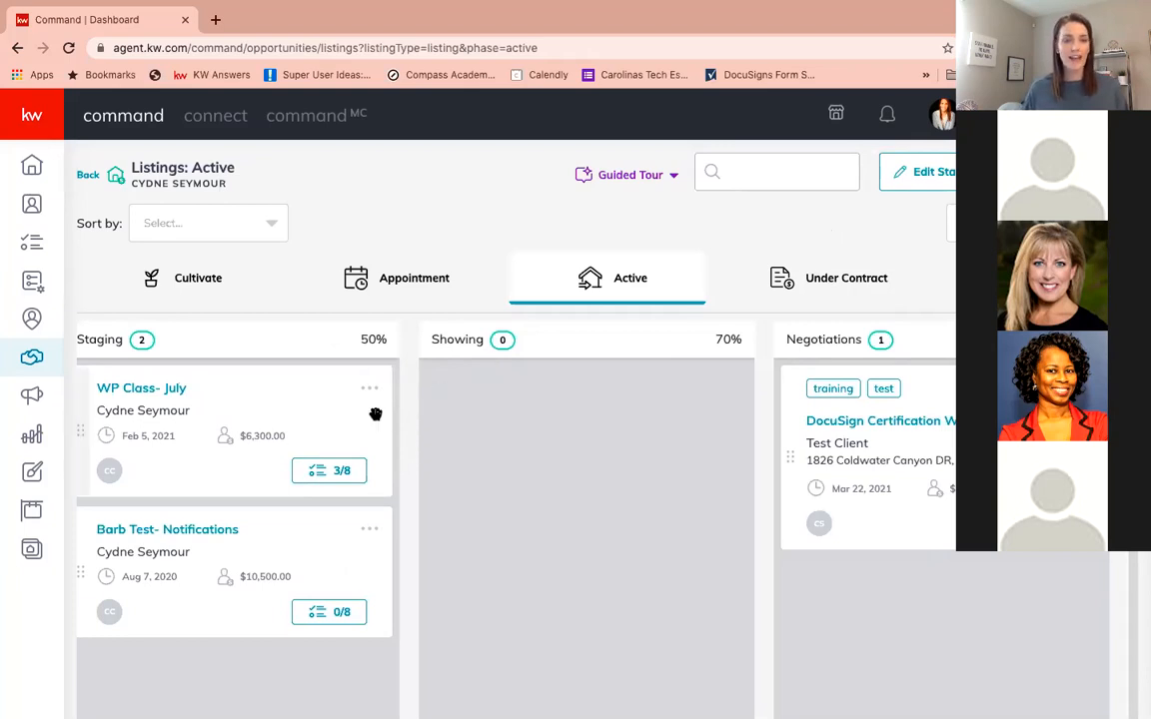
{"action": "scroll", "coordinate": [378, 413], "scroll_direction": "left", "scroll_amount": 1}
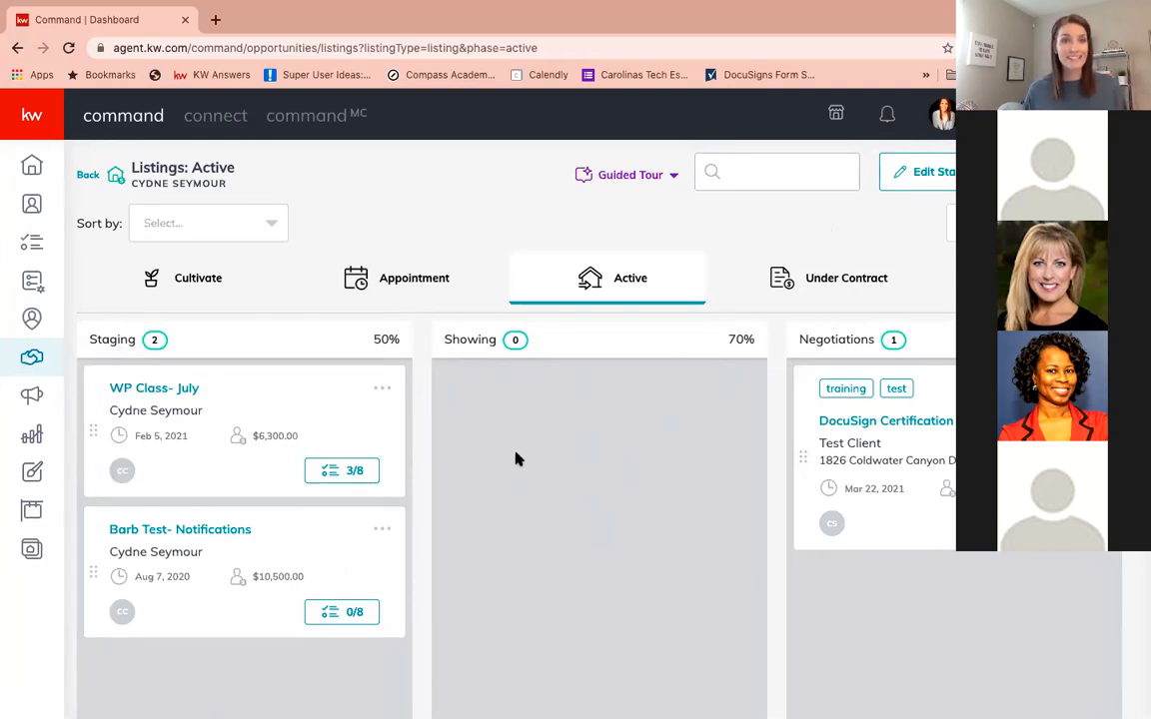
Open the DocuSign Certification Workshop listing from the Negotiations stage and review its general and property details
{"action": "left_click", "coordinate": [904, 419]}
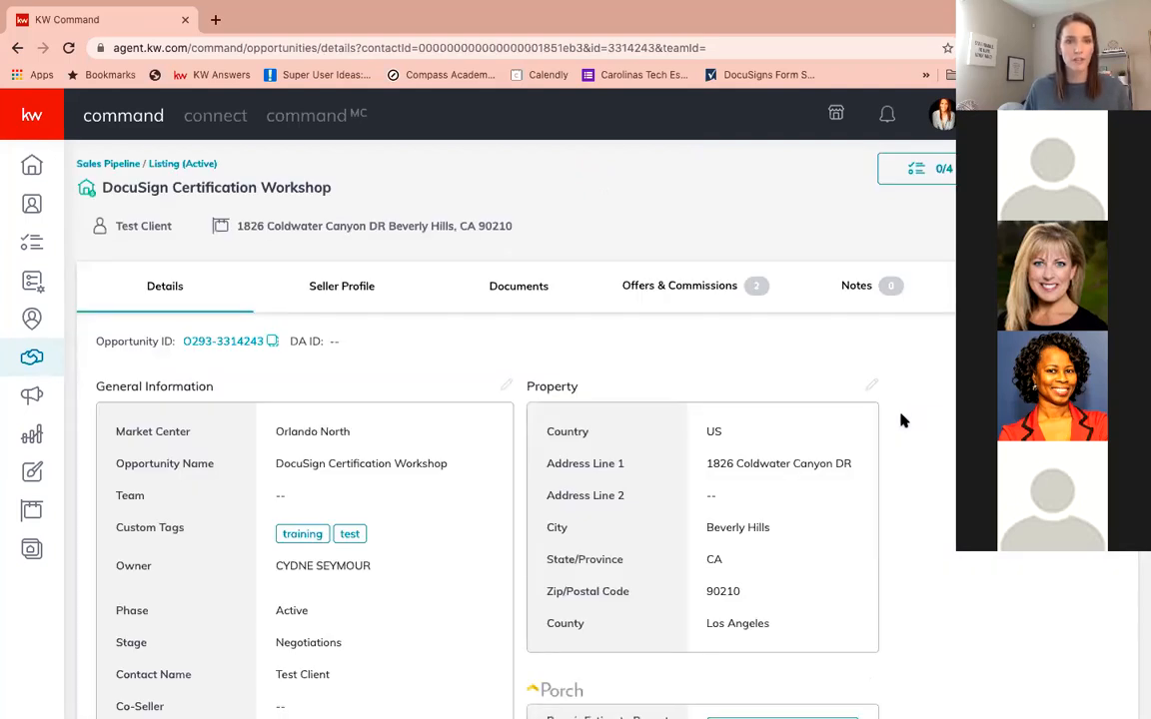
{"action": "scroll", "coordinate": [352, 499], "scroll_direction": "down", "scroll_amount": 3}
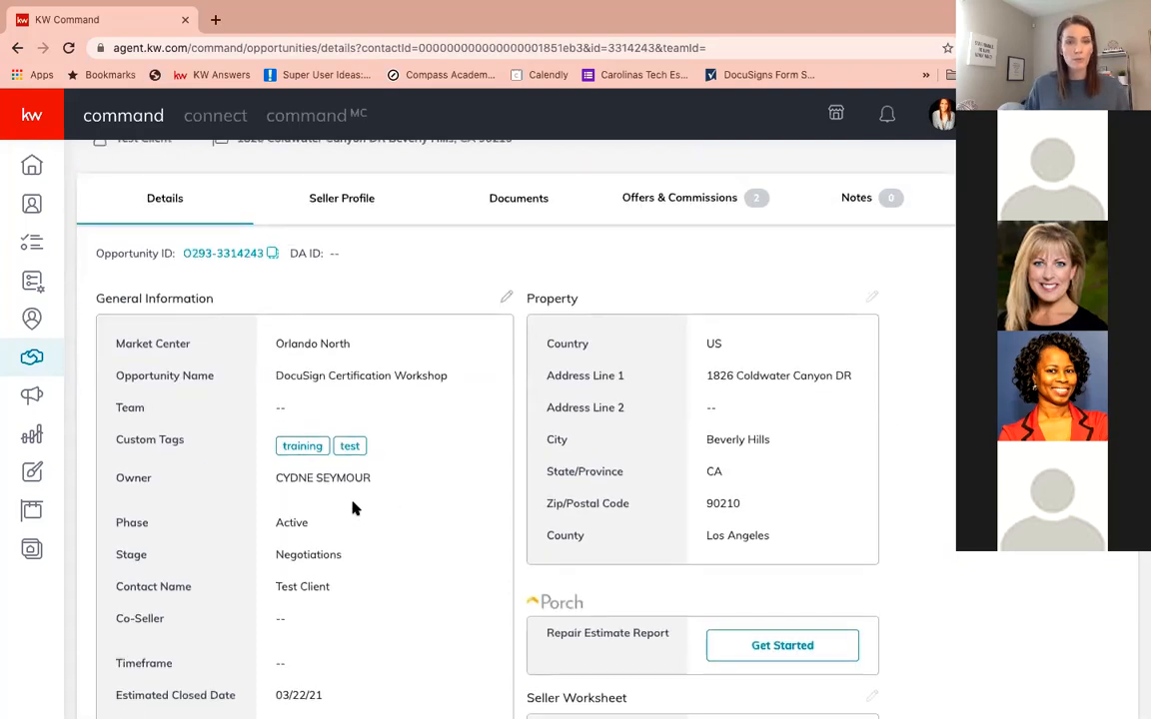
{"action": "scroll", "coordinate": [352, 507], "scroll_direction": "down", "scroll_amount": 2}
{"action": "scroll", "coordinate": [352, 508], "scroll_direction": "up", "scroll_amount": 4}
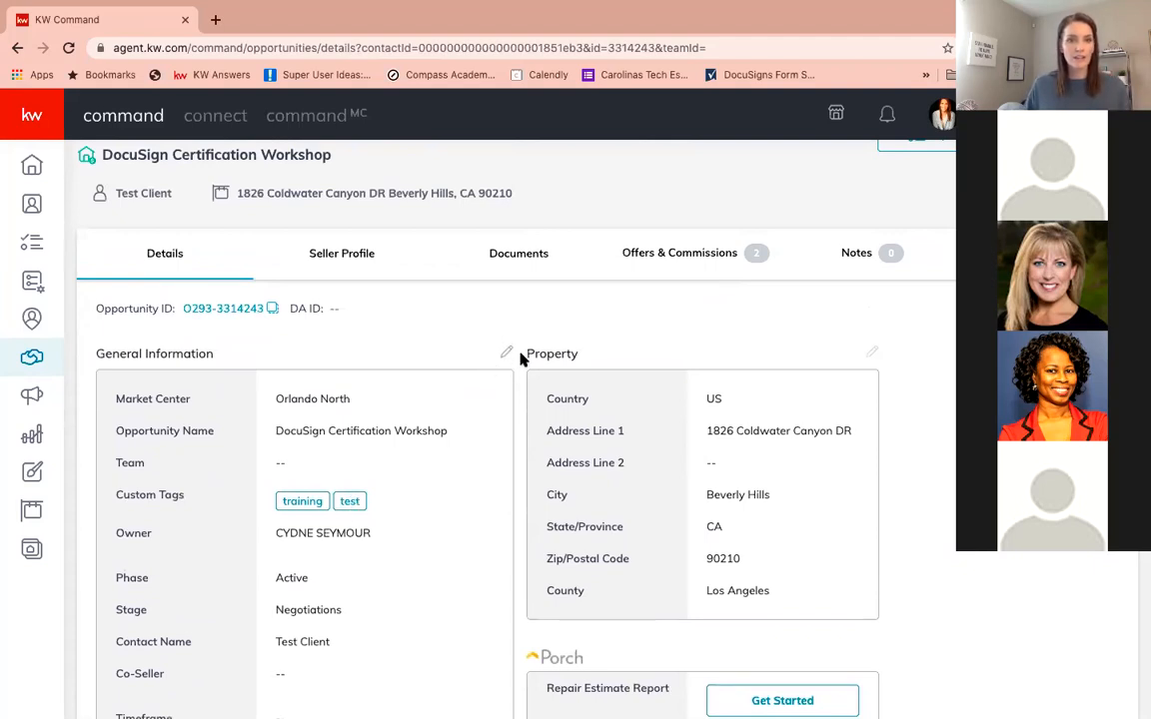
Open the listing's General Information for editing and review its phase, stage, date, listing price and commission fields
{"action": "left_click", "coordinate": [506, 354]}
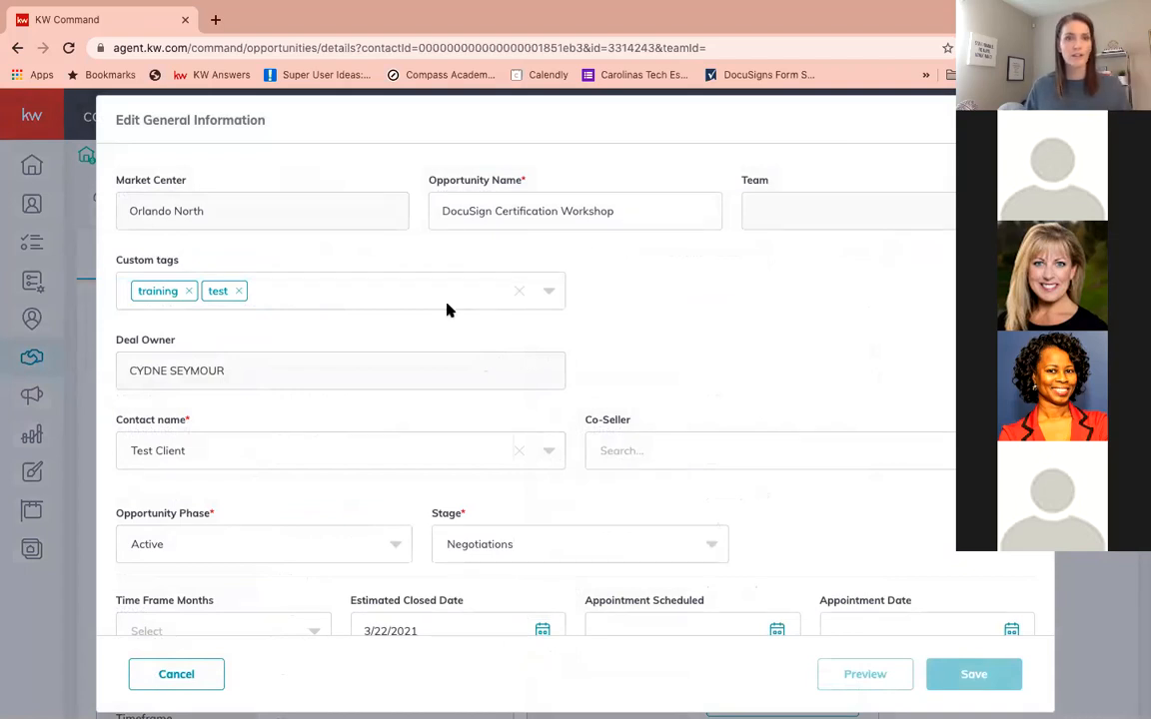
{"action": "scroll", "coordinate": [446, 310], "scroll_direction": "down", "scroll_amount": 5}
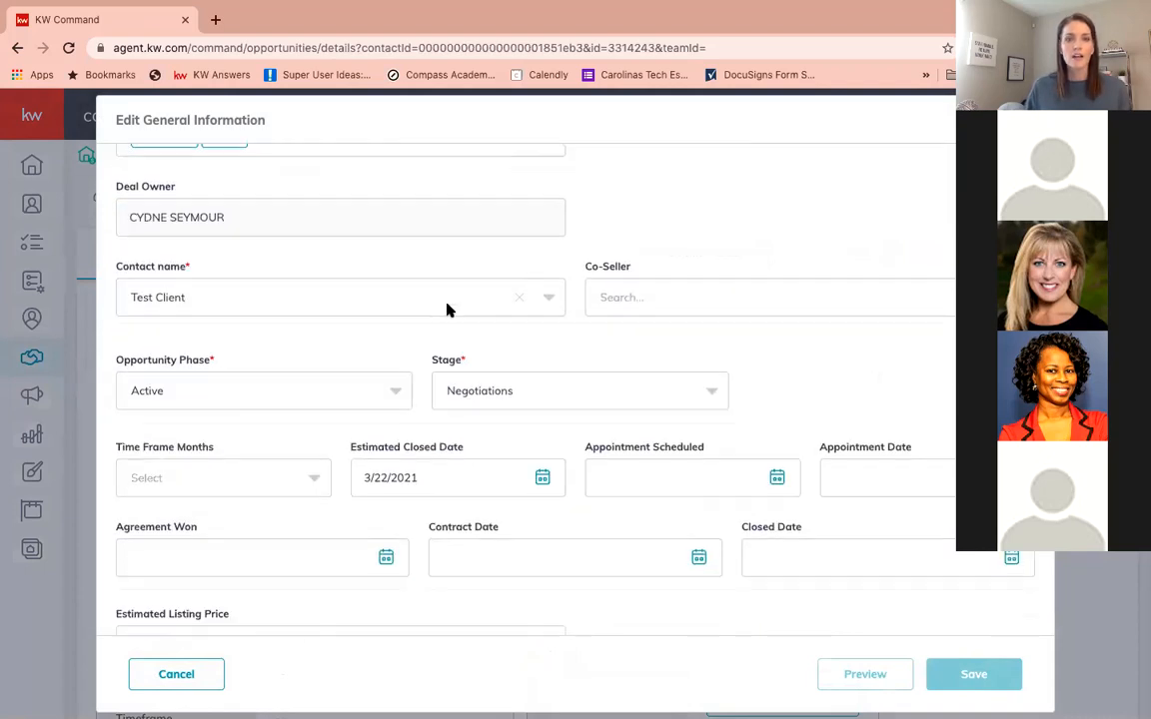
{"action": "scroll", "coordinate": [447, 310], "scroll_direction": "down", "scroll_amount": 1}
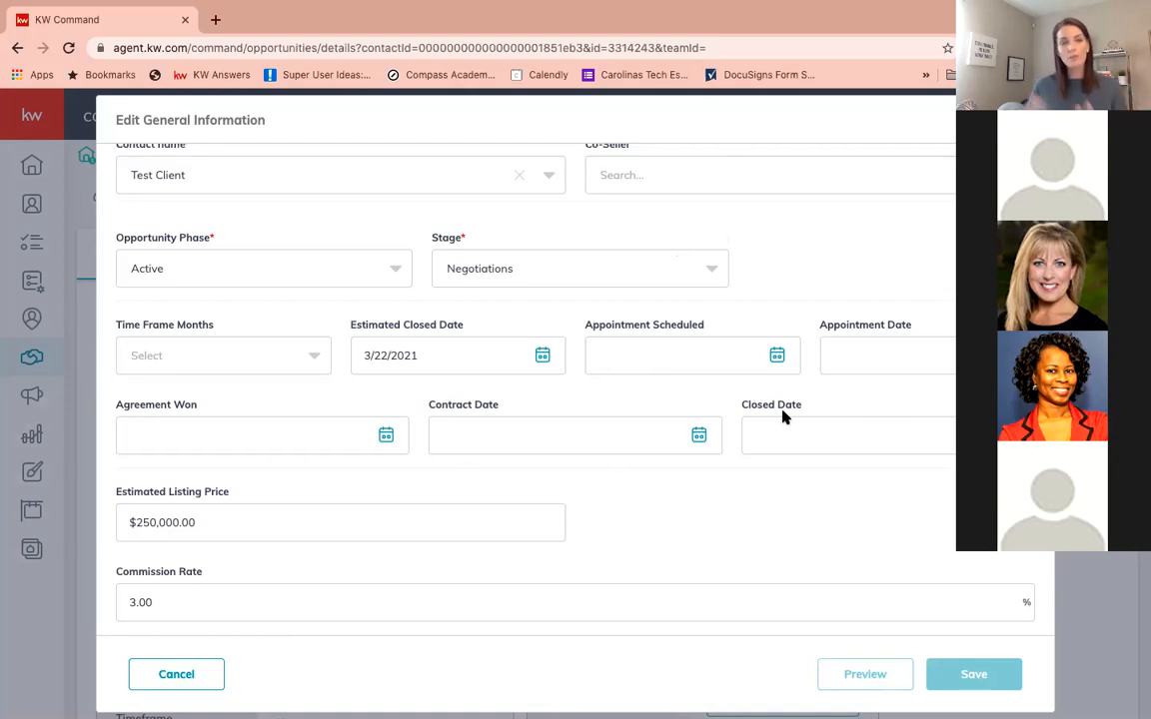
Set the listing's Appointment Scheduled, Appointment Date and Agreement Won dates to 3/17/2021 and save the general information
{"action": "left_click", "coordinate": [699, 351]}
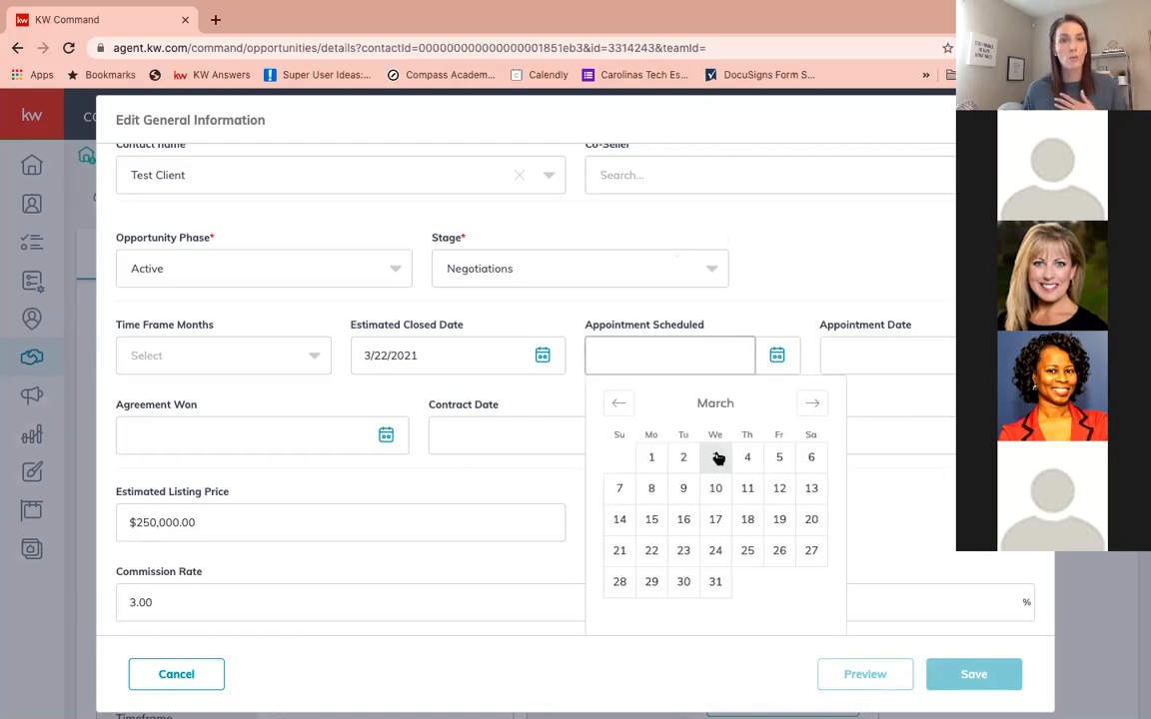
{"action": "left_click", "coordinate": [717, 525]}
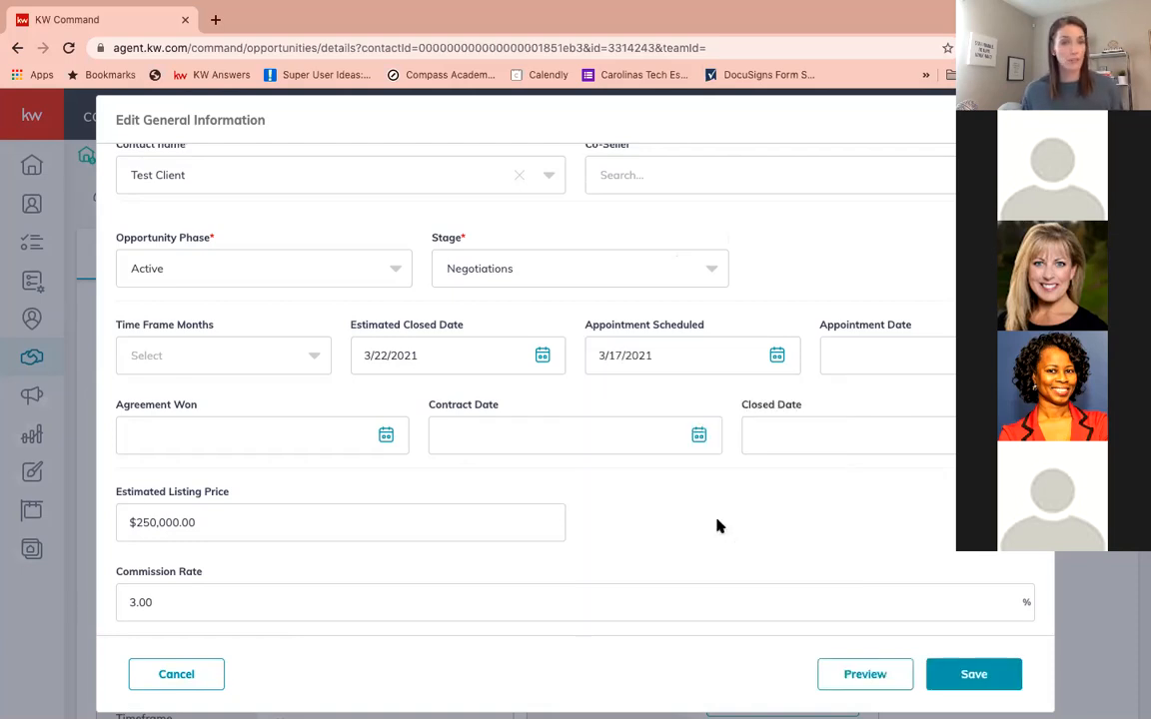
{"action": "left_click", "coordinate": [891, 354]}
{"action": "left_click", "coordinate": [949, 518]}
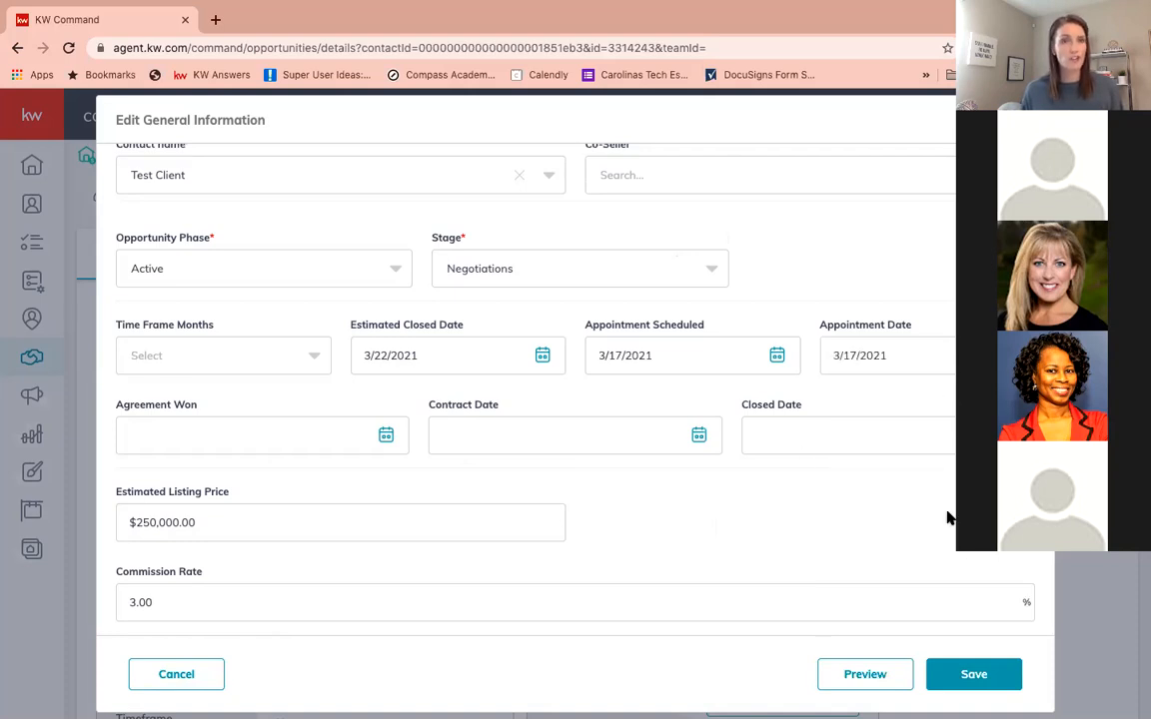
{"action": "left_click", "coordinate": [273, 437]}
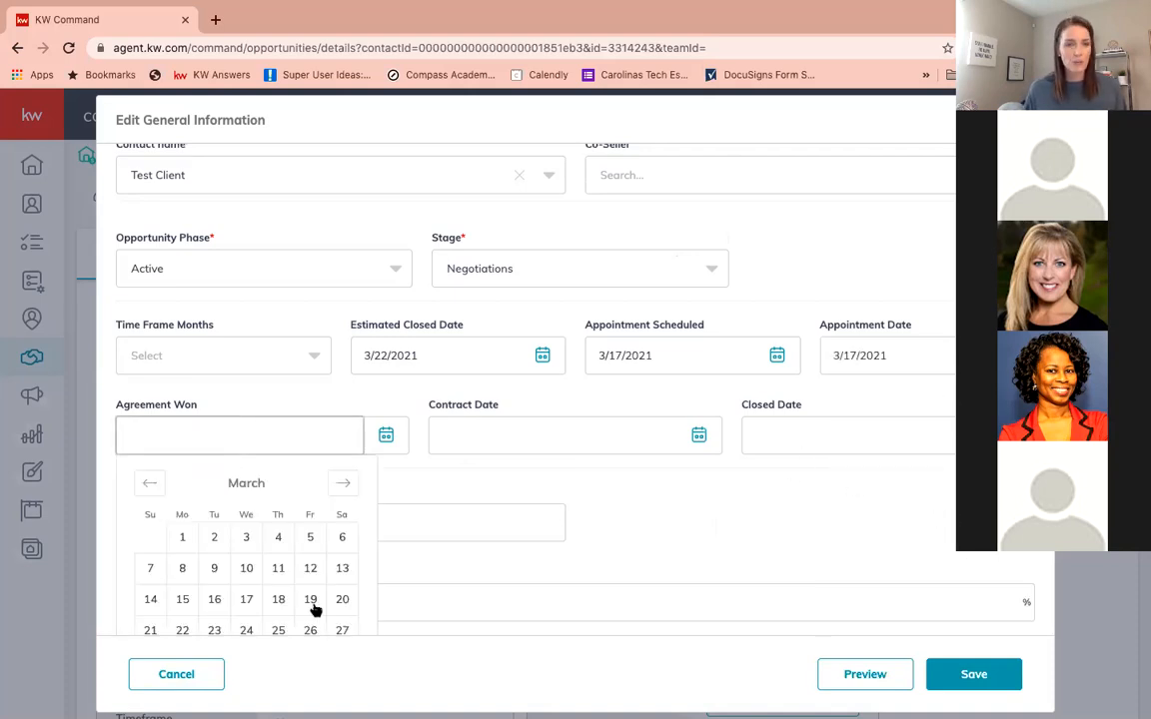
{"action": "left_click", "coordinate": [246, 600]}
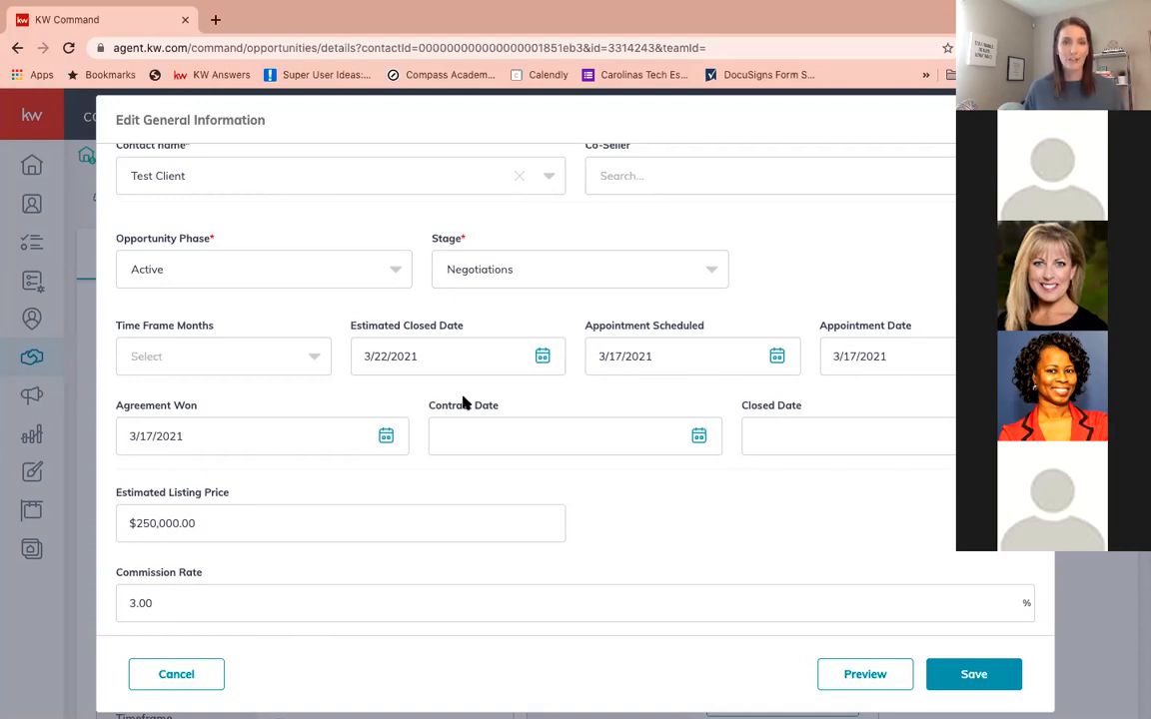
{"action": "scroll", "coordinate": [462, 400], "scroll_direction": "up", "scroll_amount": 1}
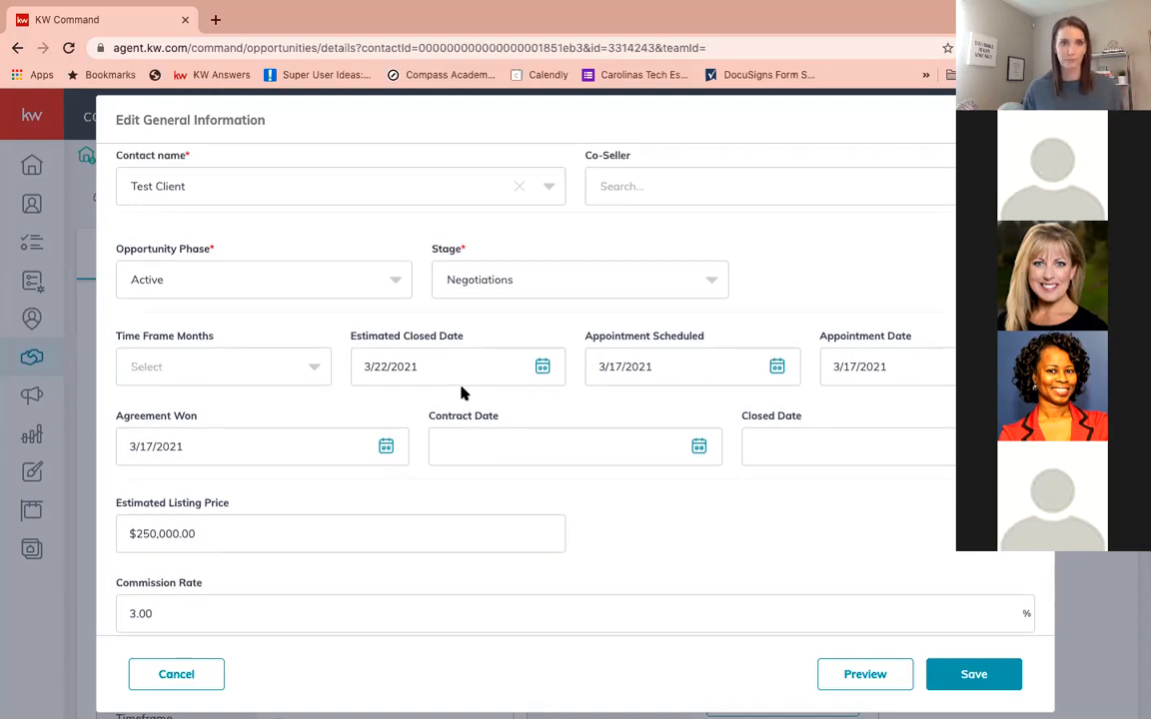
{"action": "left_click", "coordinate": [959, 675]}
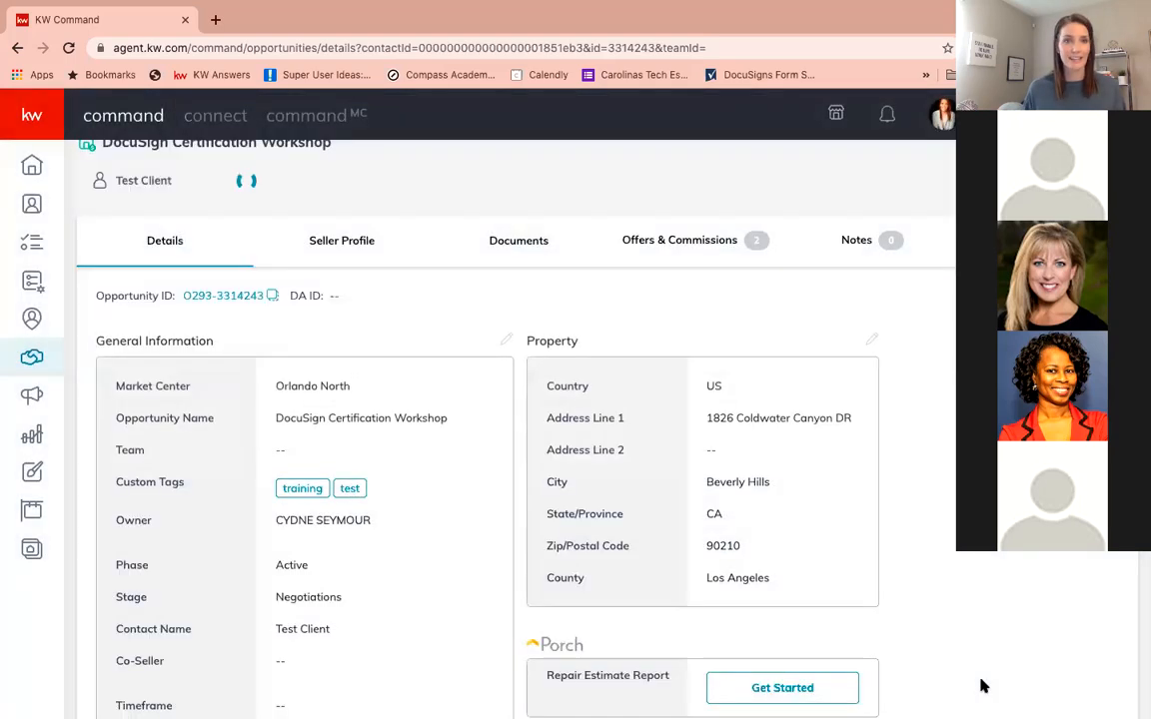
Return to the sales pipeline and look over the Staging, Showing and Negotiations stages of the Active listings
{"action": "scroll", "coordinate": [710, 581], "scroll_direction": "up", "scroll_amount": 1}
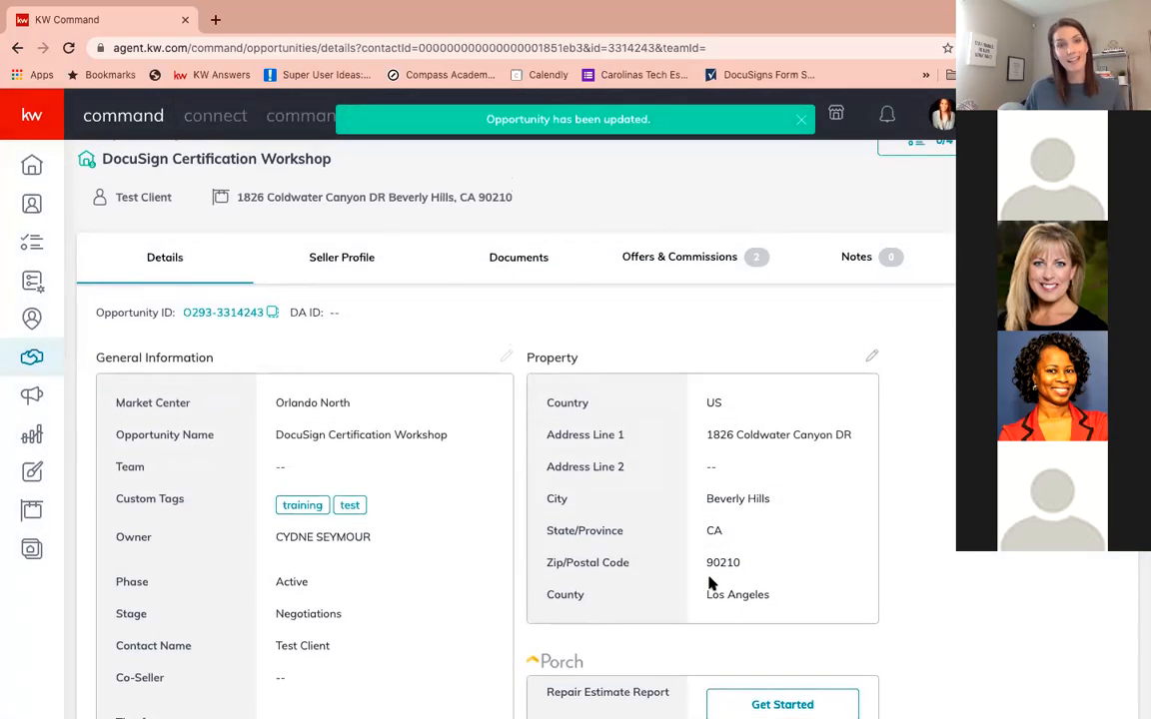
{"action": "scroll", "coordinate": [141, 287], "scroll_direction": "up", "scroll_amount": 1}
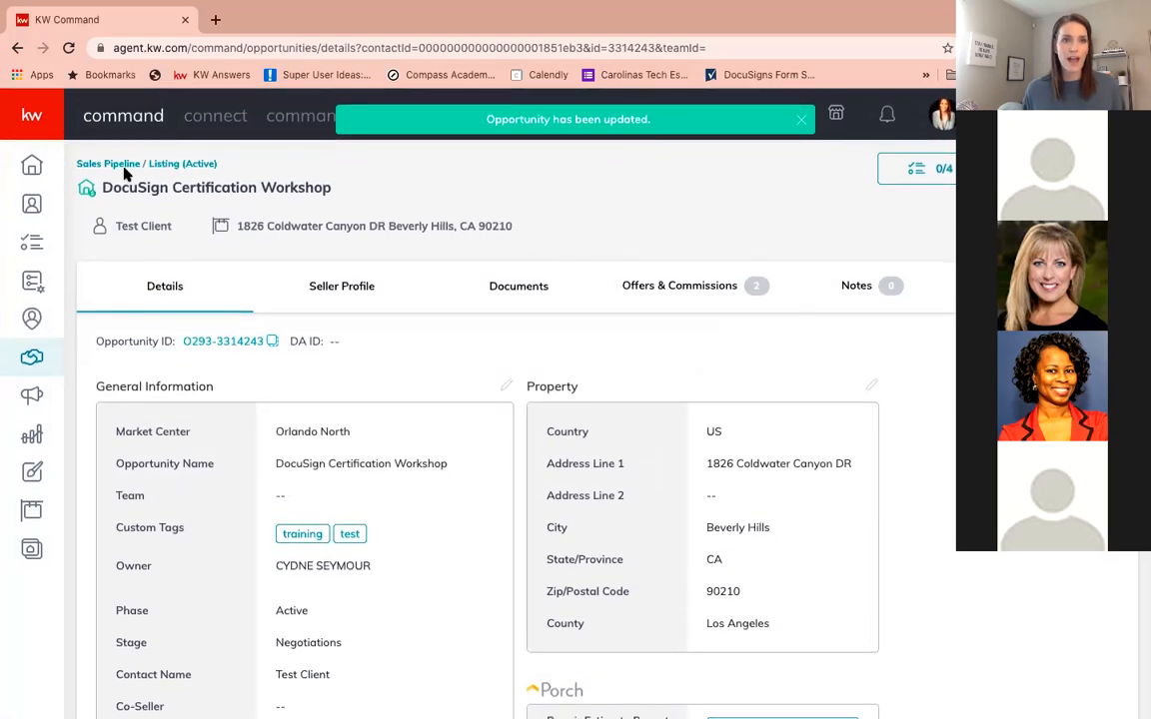
{"action": "left_click", "coordinate": [123, 166]}
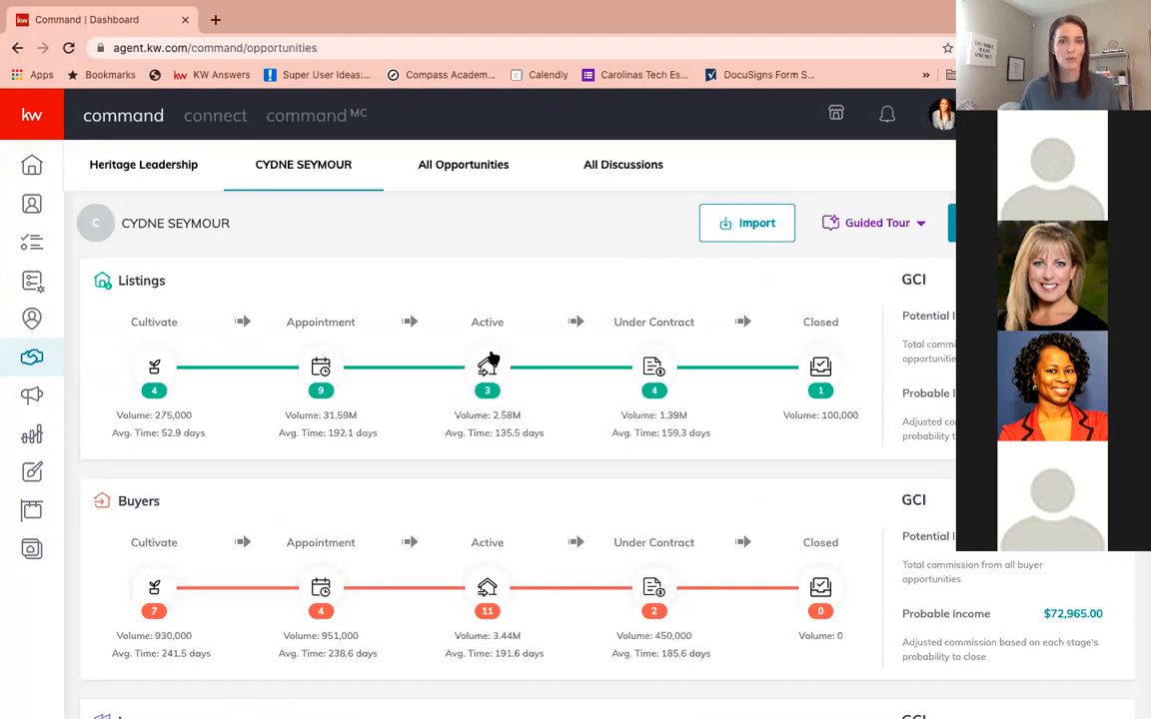
{"action": "left_click", "coordinate": [489, 360]}
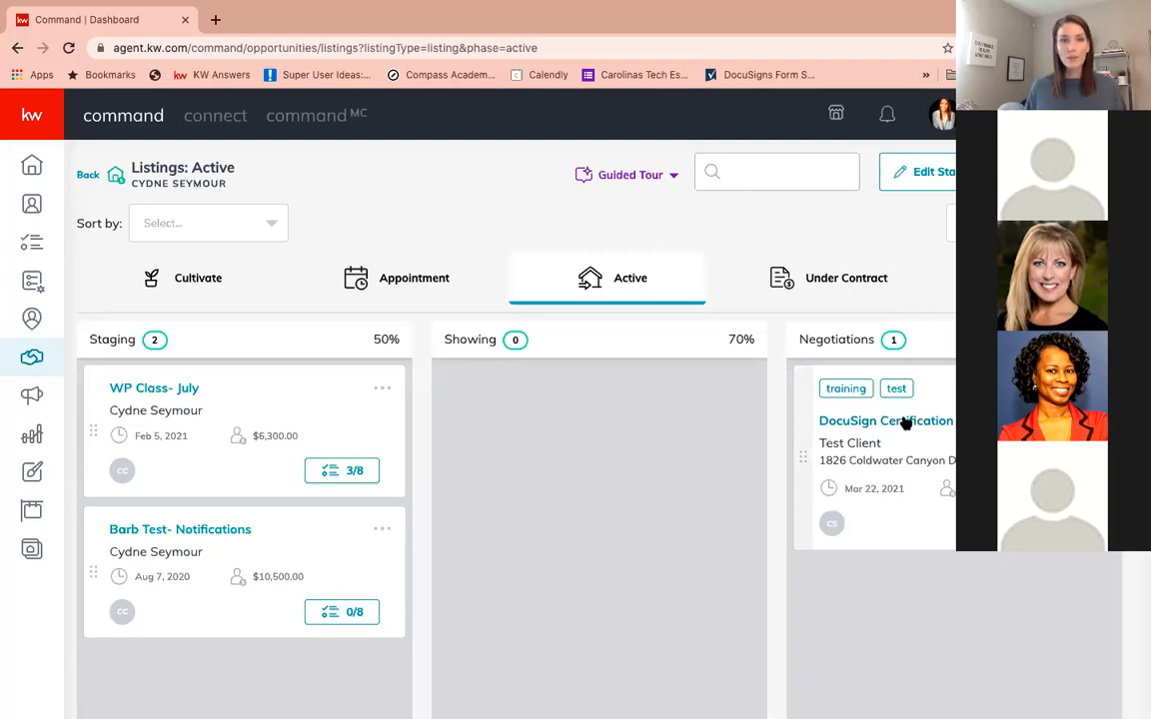
{"action": "scroll", "coordinate": [905, 424], "scroll_direction": "right", "scroll_amount": 1}
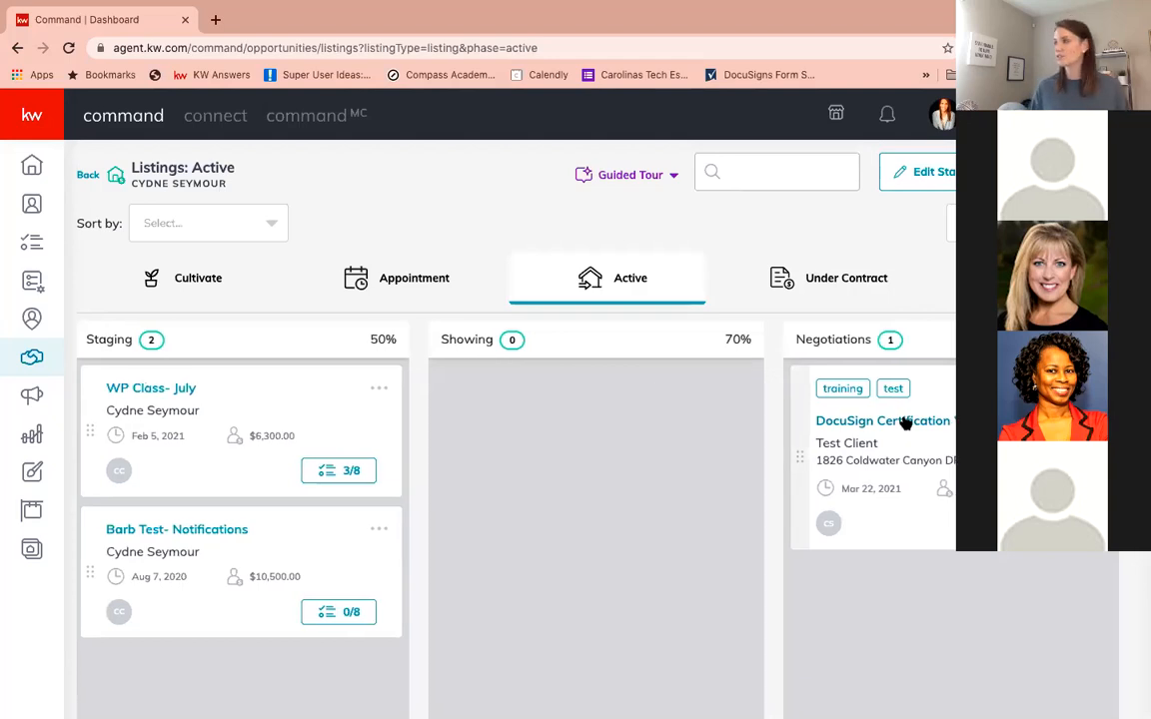
{"action": "scroll", "coordinate": [905, 423], "scroll_direction": "down", "scroll_amount": 1}
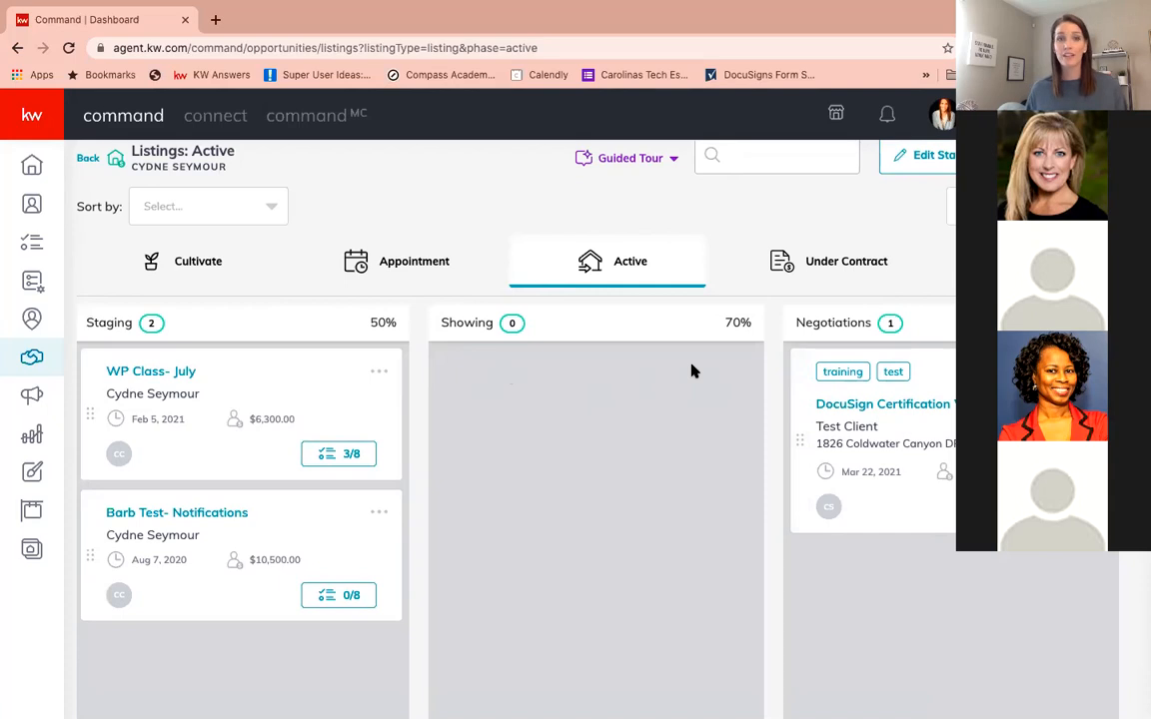
{"action": "scroll", "coordinate": [692, 372], "scroll_direction": "up", "scroll_amount": 1}
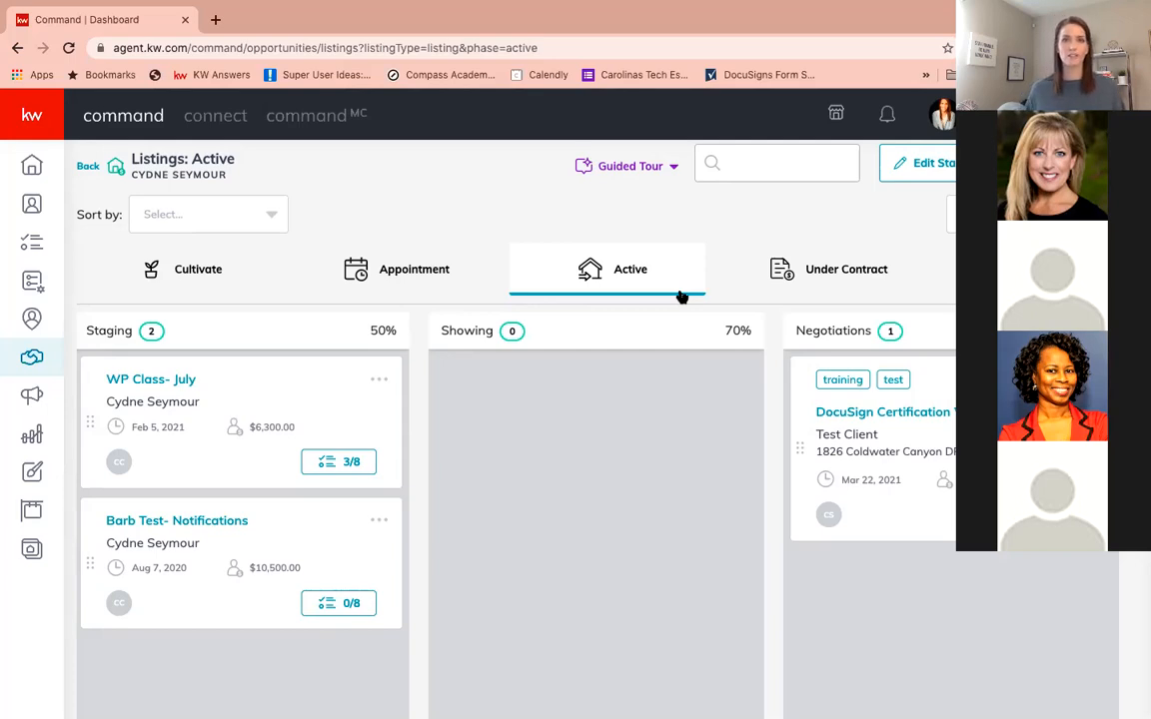
Switch to the Cultivate phase of the Listings pipeline and open its stages for editing
{"action": "left_click", "coordinate": [84, 168]}
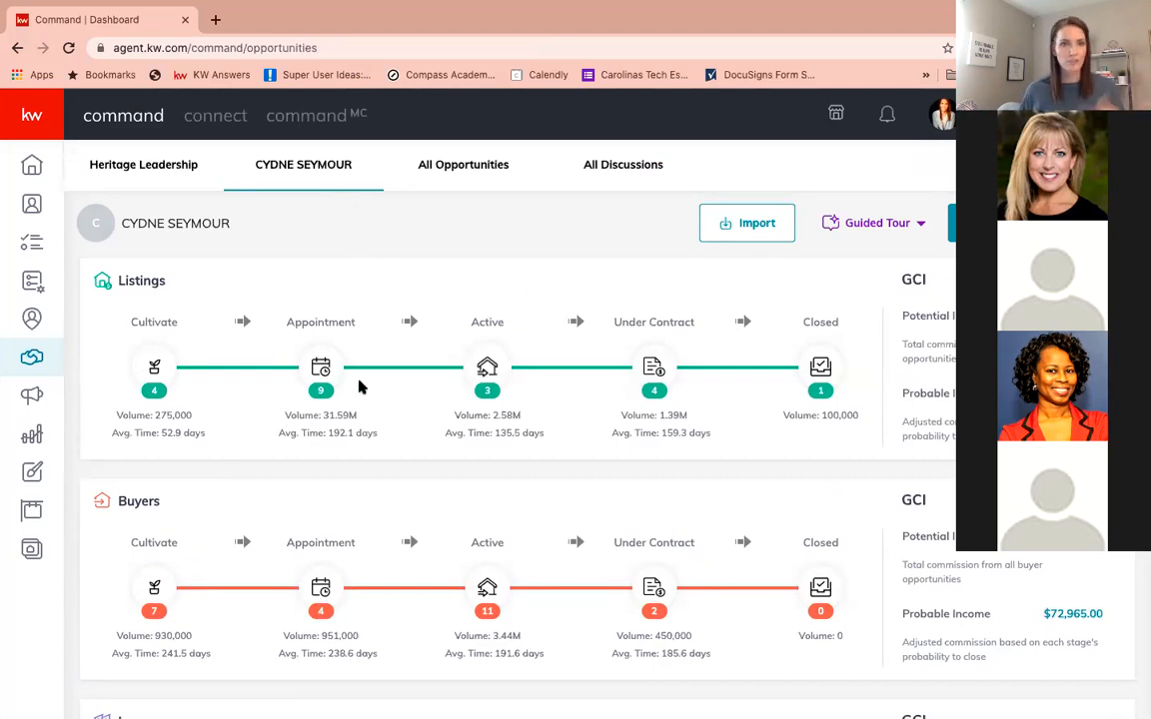
{"action": "left_click", "coordinate": [155, 367]}
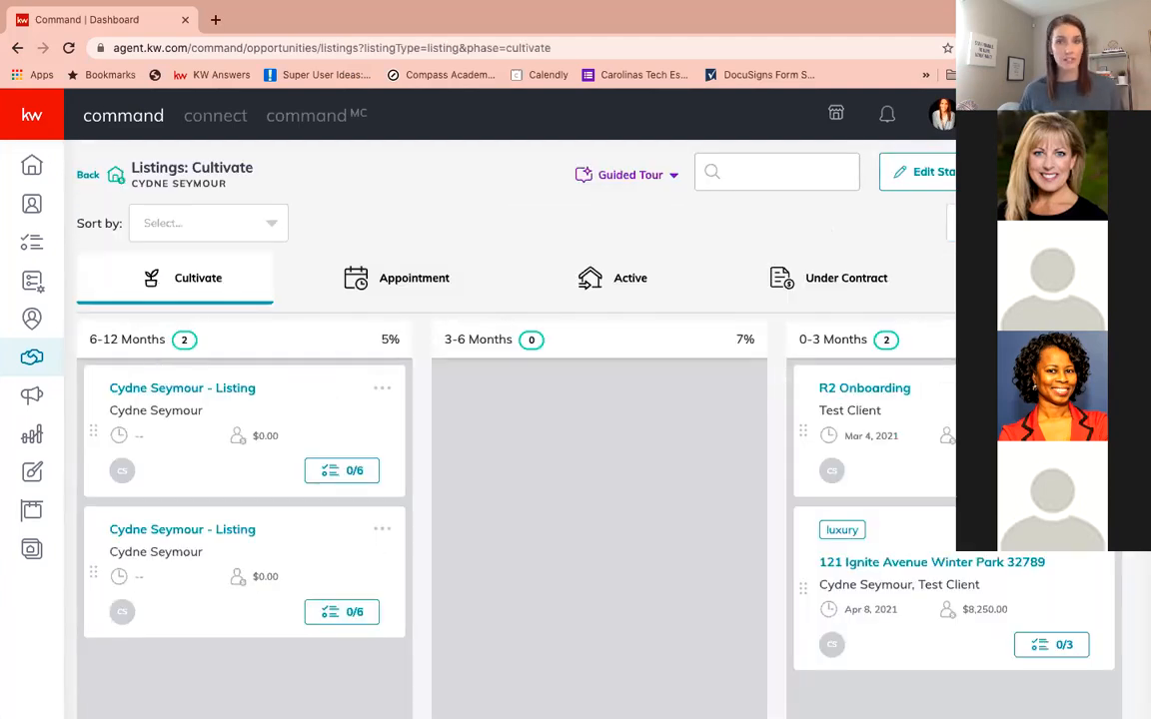
{"action": "left_click", "coordinate": [923, 172]}
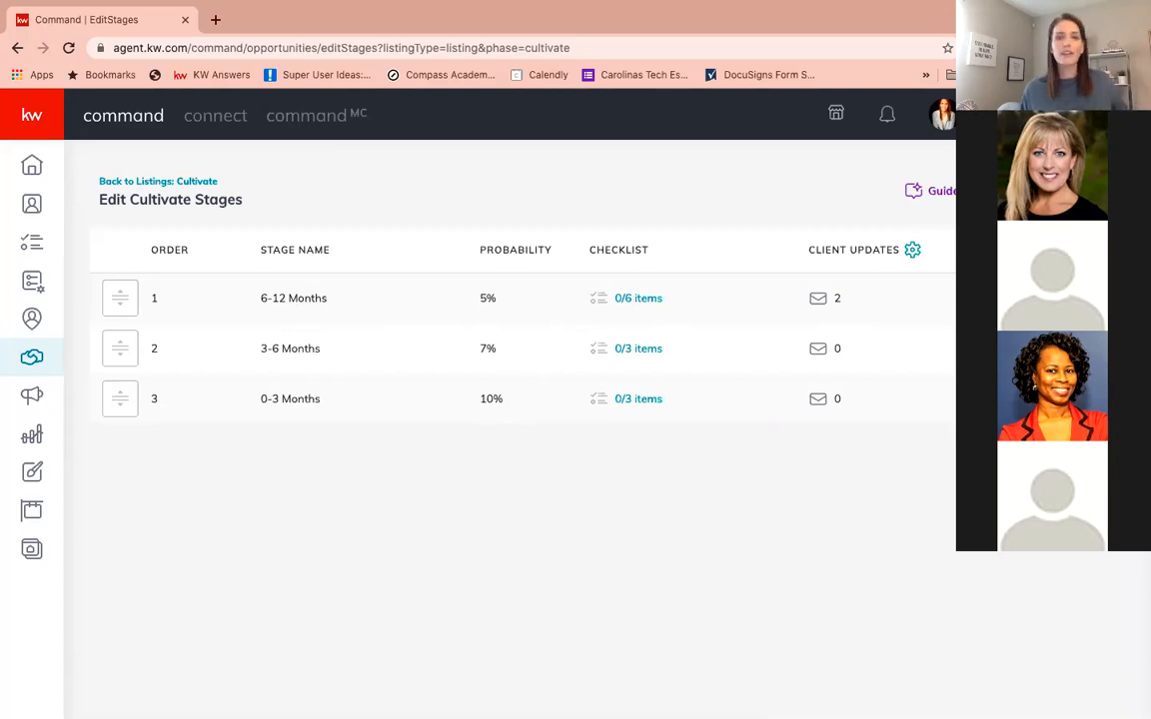
Try adding an item named Test to the 6-12 Months stage checklist, and close the checklist without saving
{"action": "left_click", "coordinate": [636, 300]}
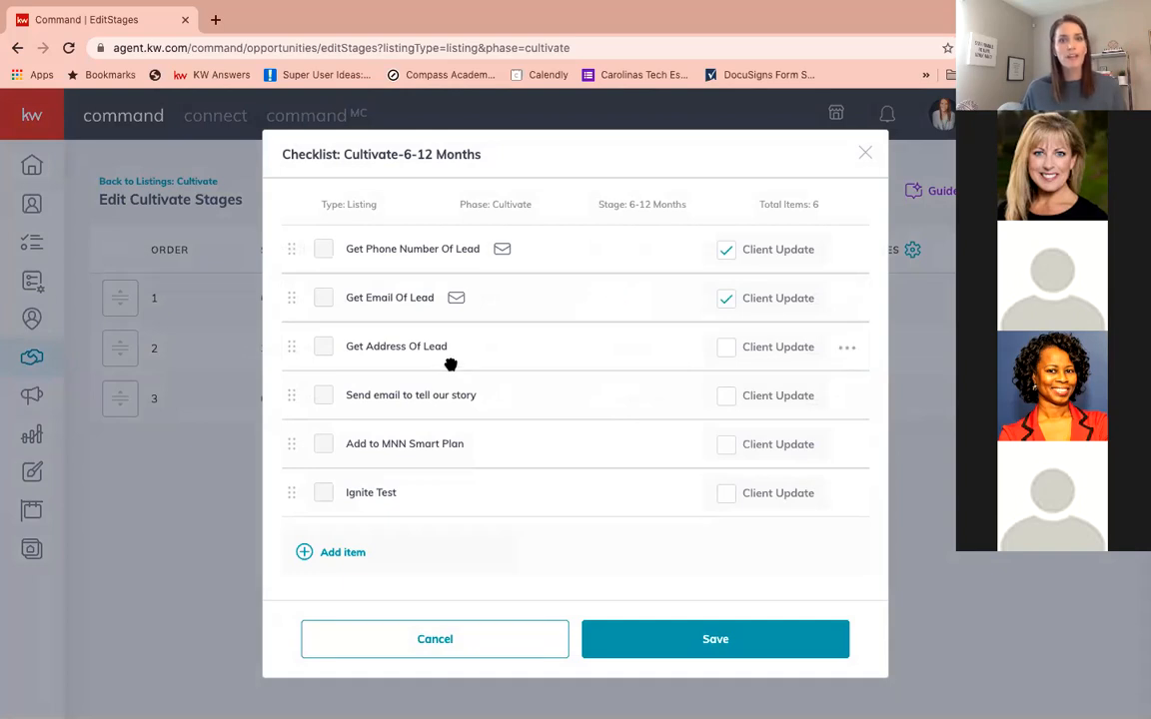
{"action": "left_click", "coordinate": [340, 552]}
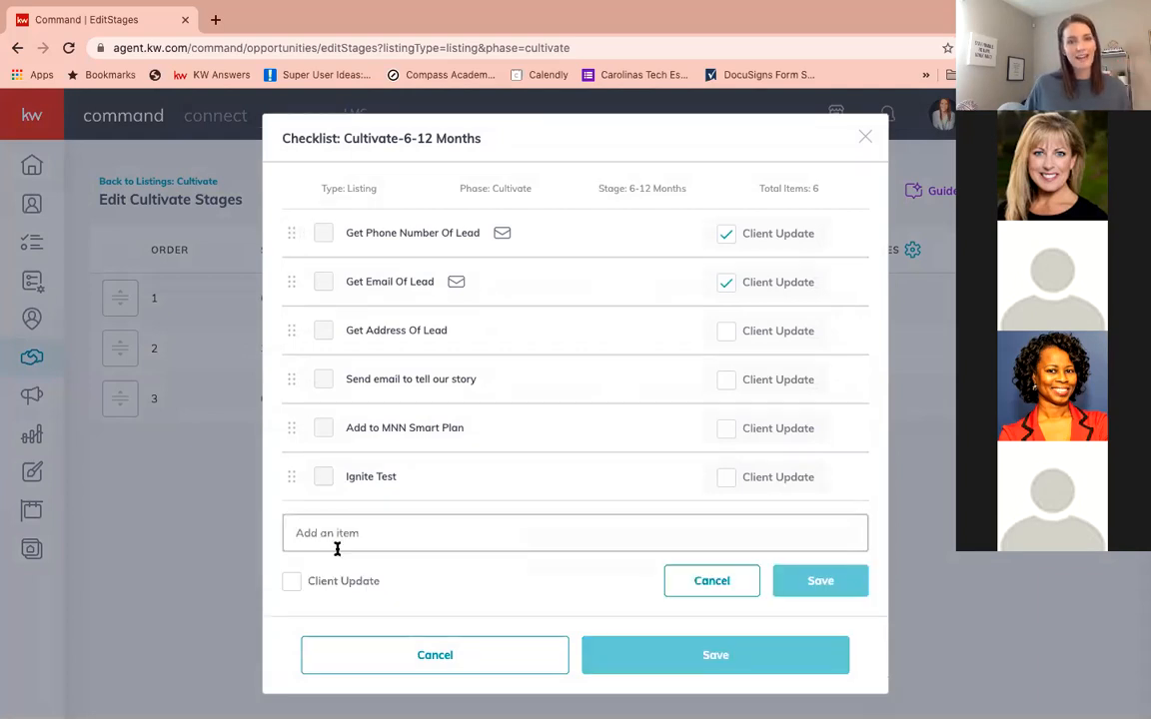
{"action": "left_click", "coordinate": [348, 520]}
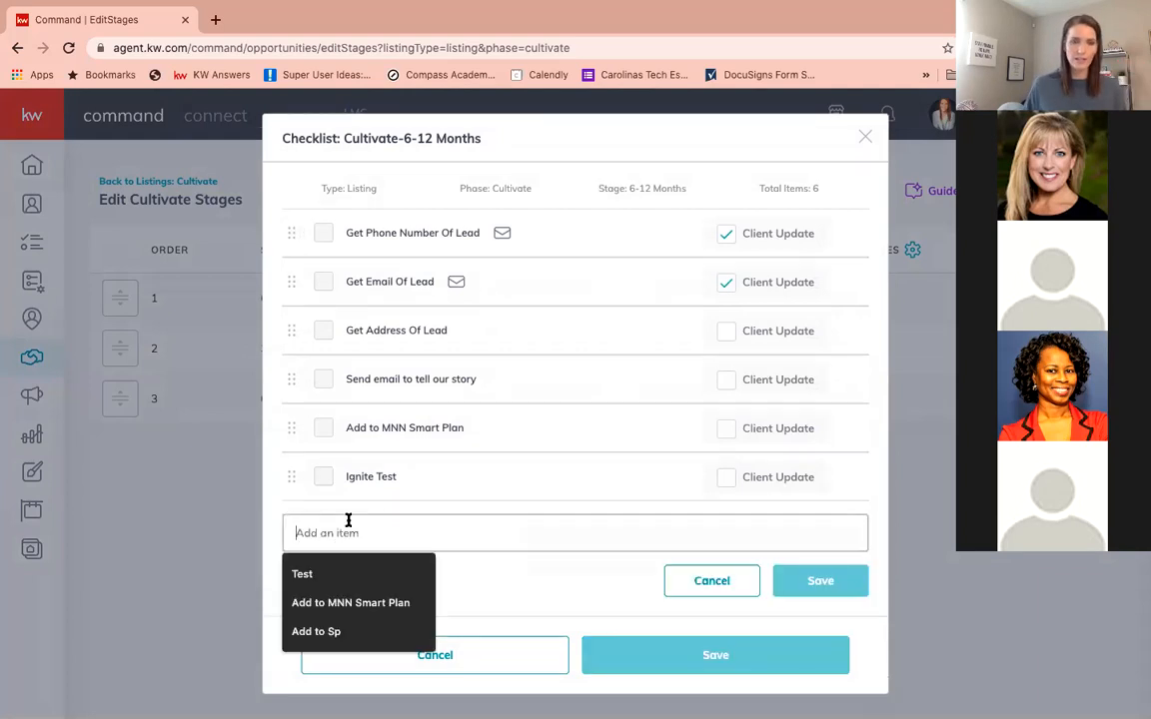
{"action": "left_click", "coordinate": [344, 574]}
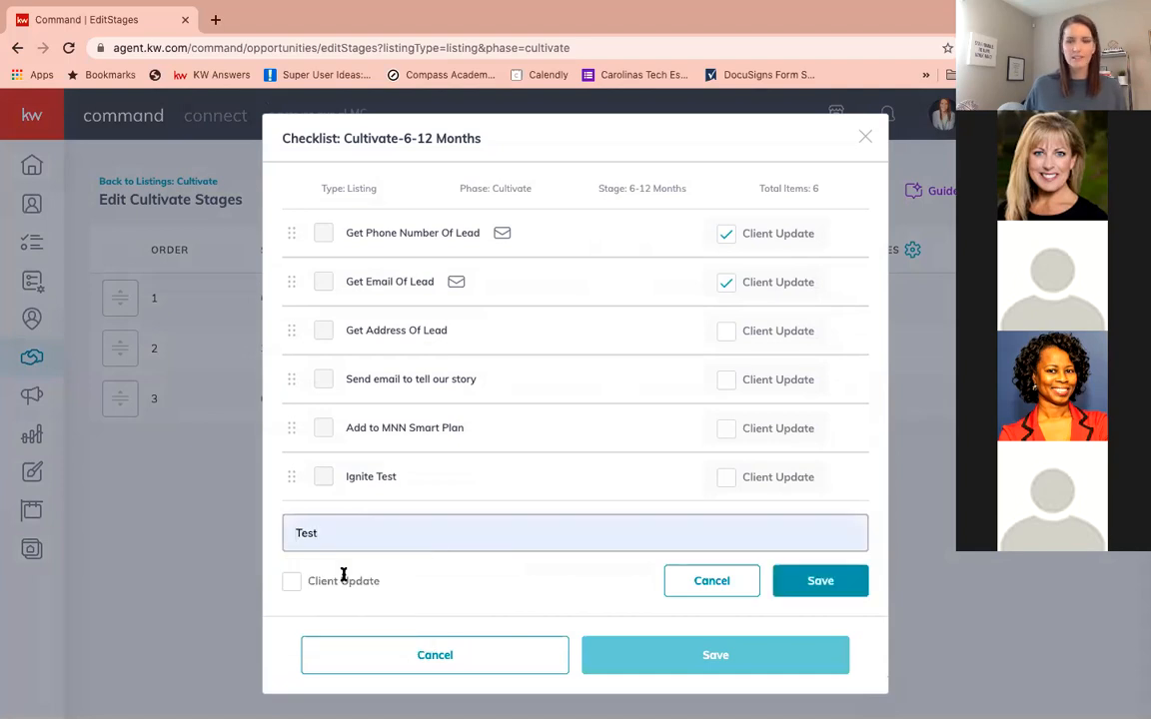
{"action": "left_click", "coordinate": [837, 582]}
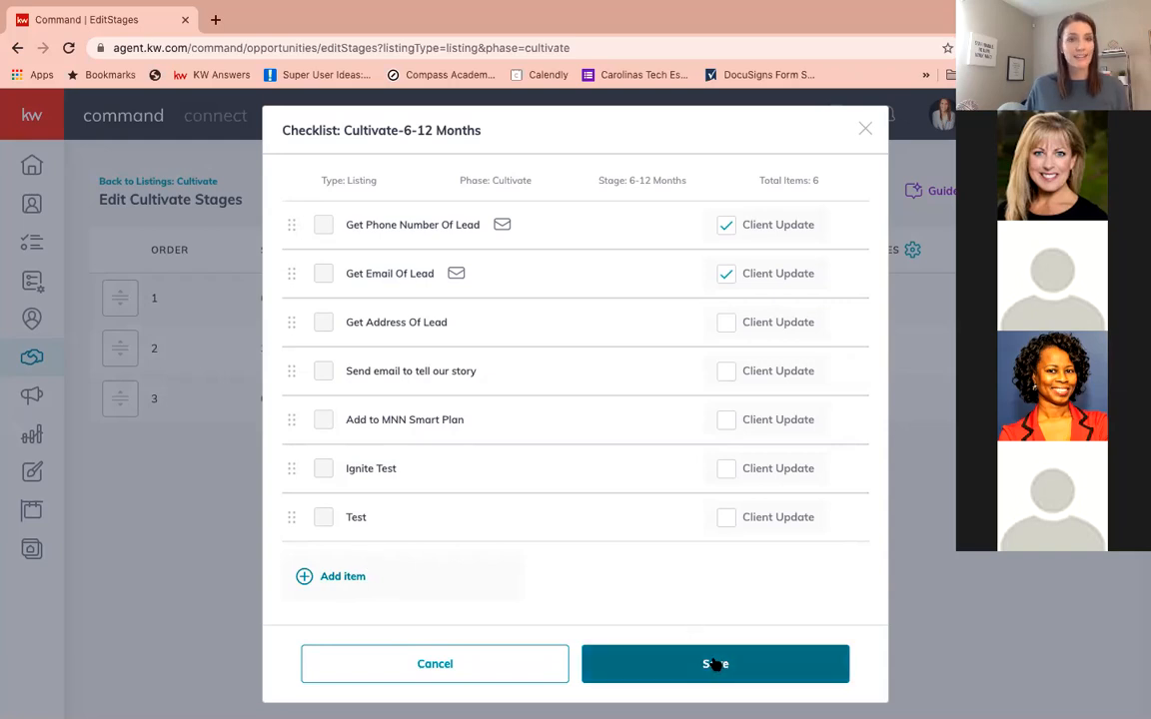
{"action": "left_click", "coordinate": [866, 130]}
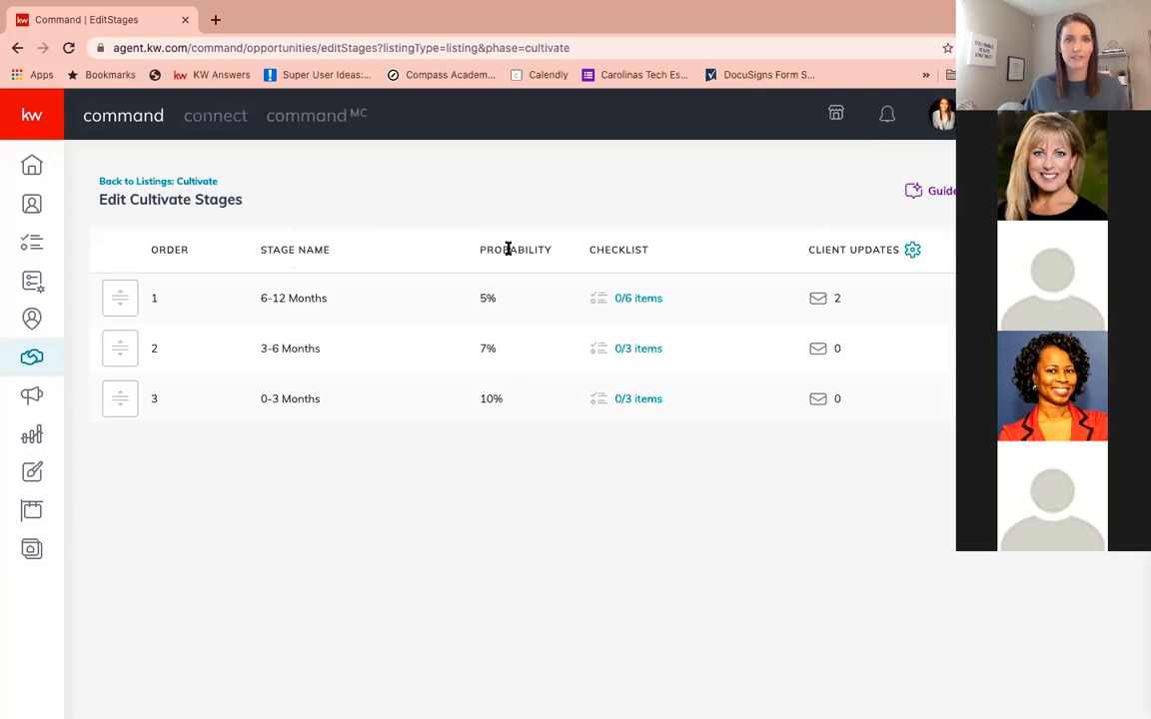
Return to the Cultivate board and examine the first 6-12 Months listing's checklist and the due date options for Get Phone Number Of Lead
{"action": "left_click", "coordinate": [137, 181]}
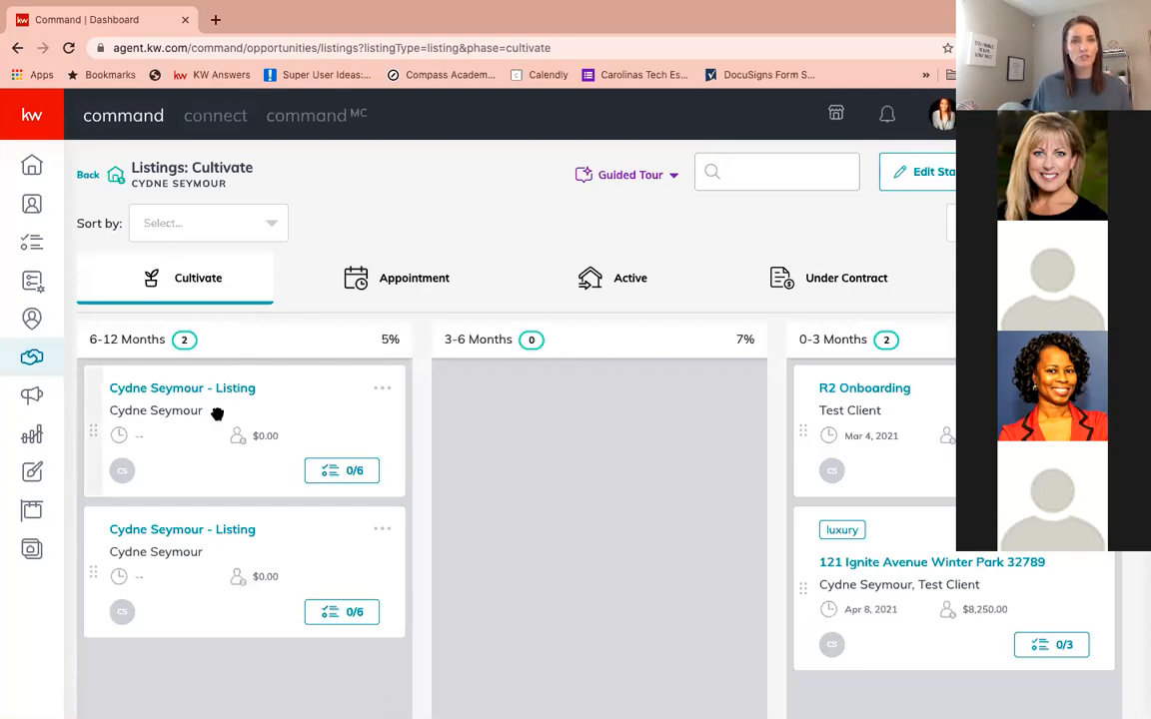
{"action": "left_click", "coordinate": [341, 472]}
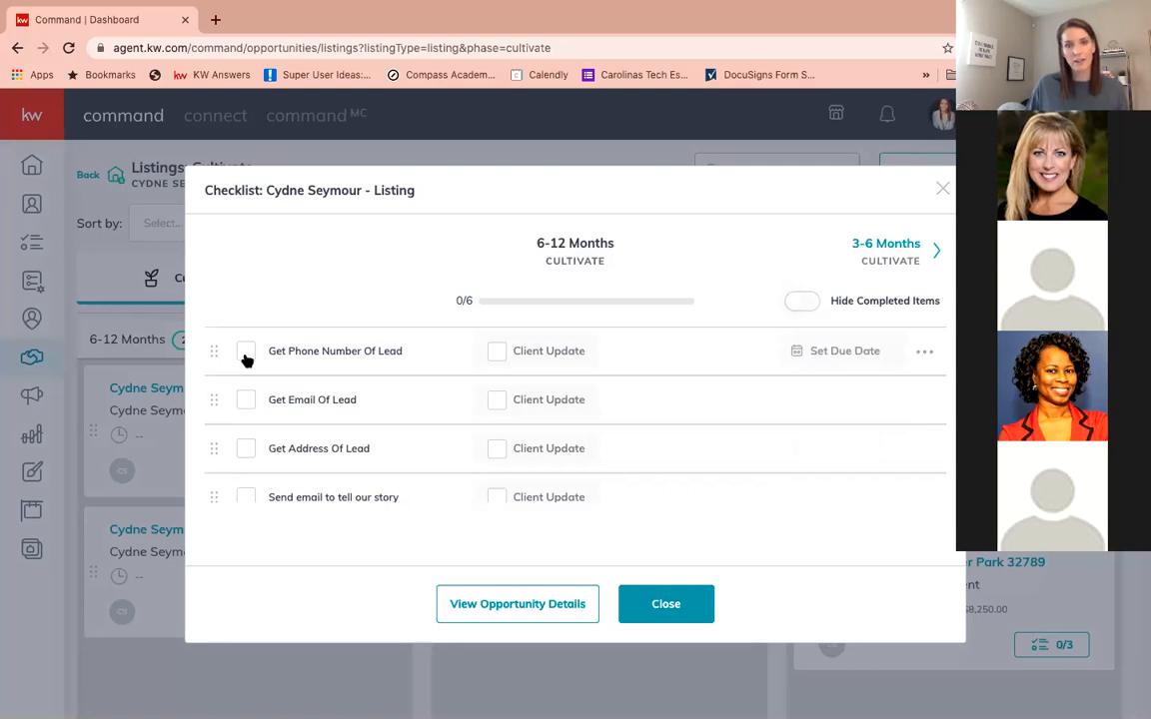
{"action": "left_click", "coordinate": [845, 352]}
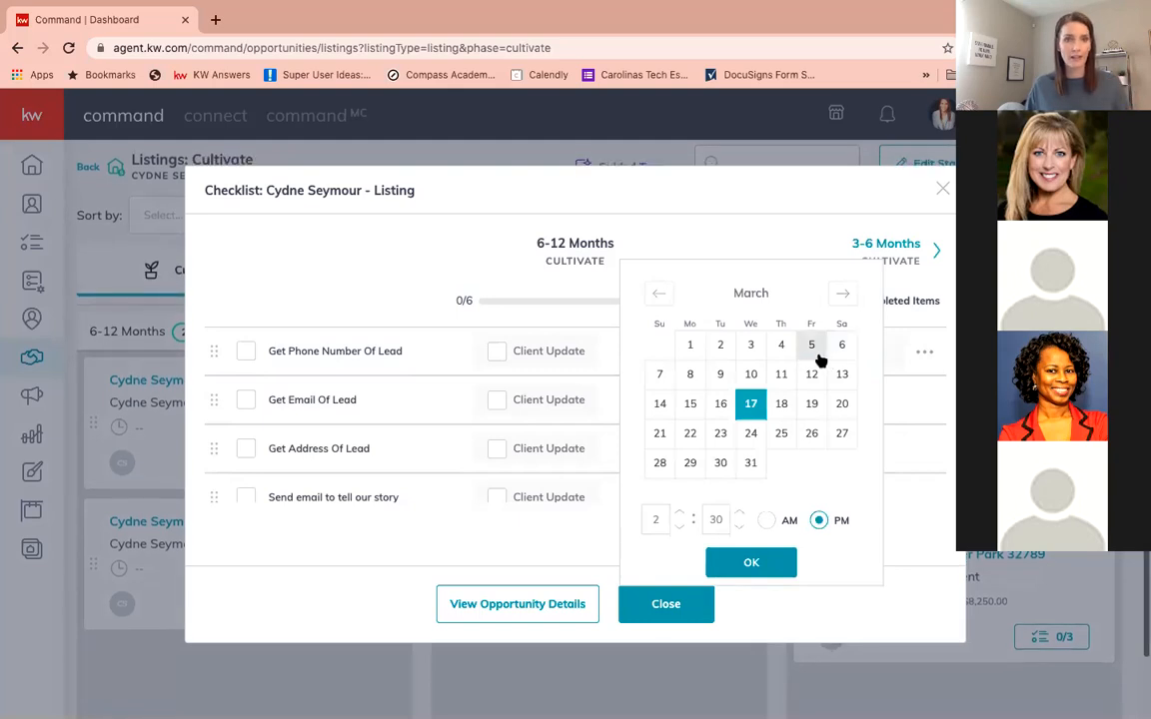
{"action": "left_click", "coordinate": [943, 189]}
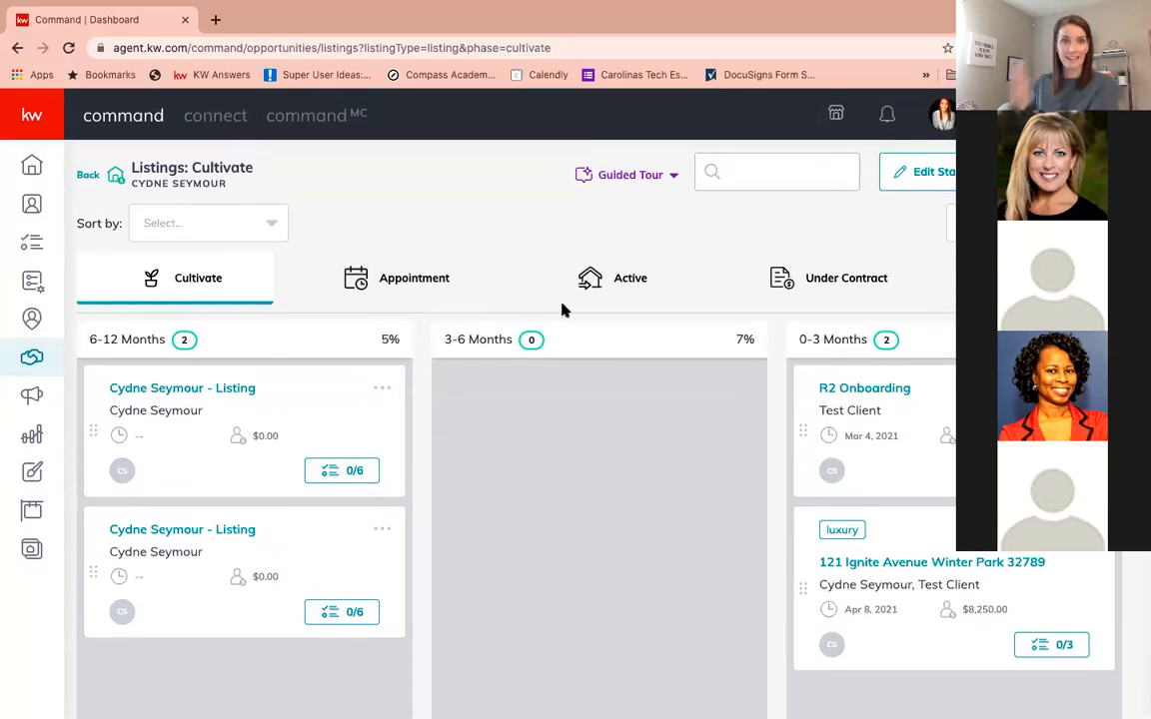
Review the checklist and client update columns of the Cultivate stage settings and return to the board
{"action": "left_click", "coordinate": [913, 174]}
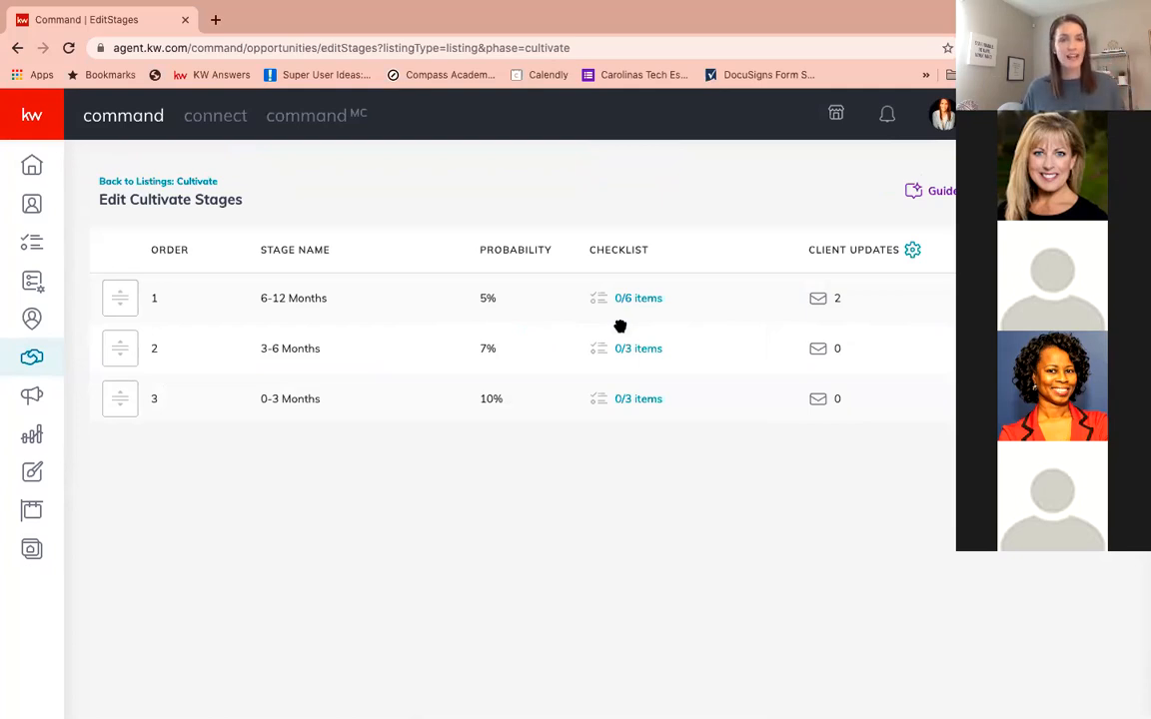
{"action": "left_click", "coordinate": [136, 180]}
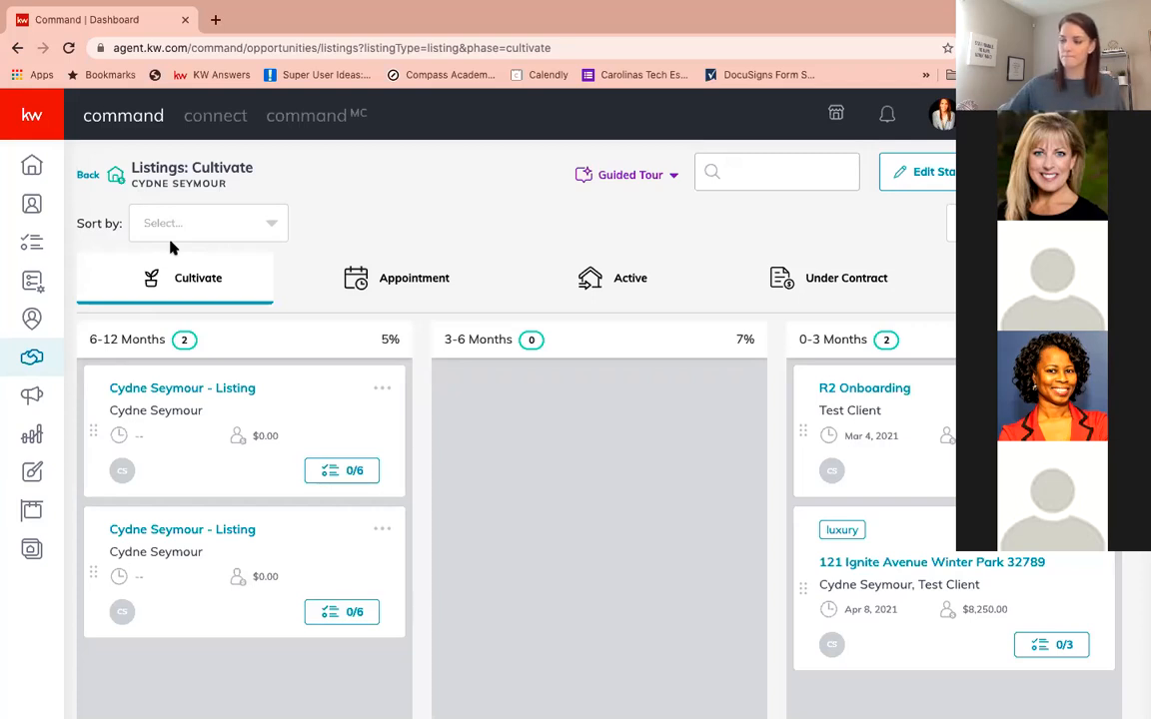
Set the Get Address Of Lead due date to March 17 at 2:31 PM in the first 6-12 Months listing's checklist
{"action": "left_click", "coordinate": [321, 473]}
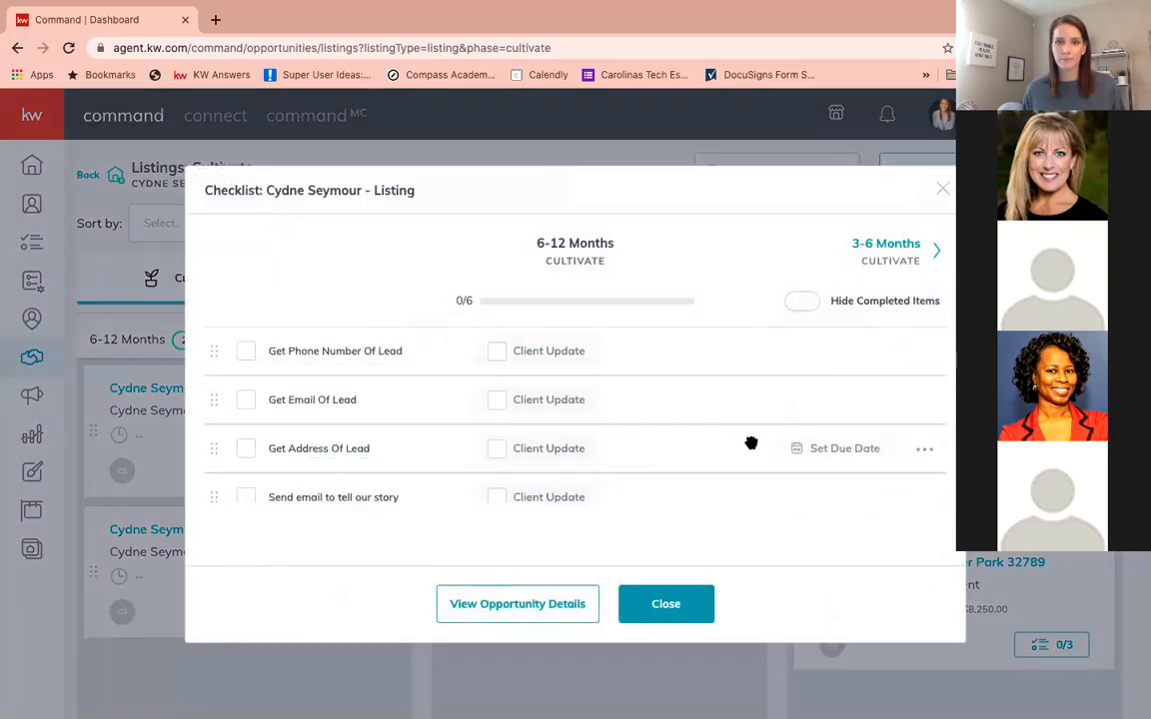
{"action": "left_click", "coordinate": [847, 449]}
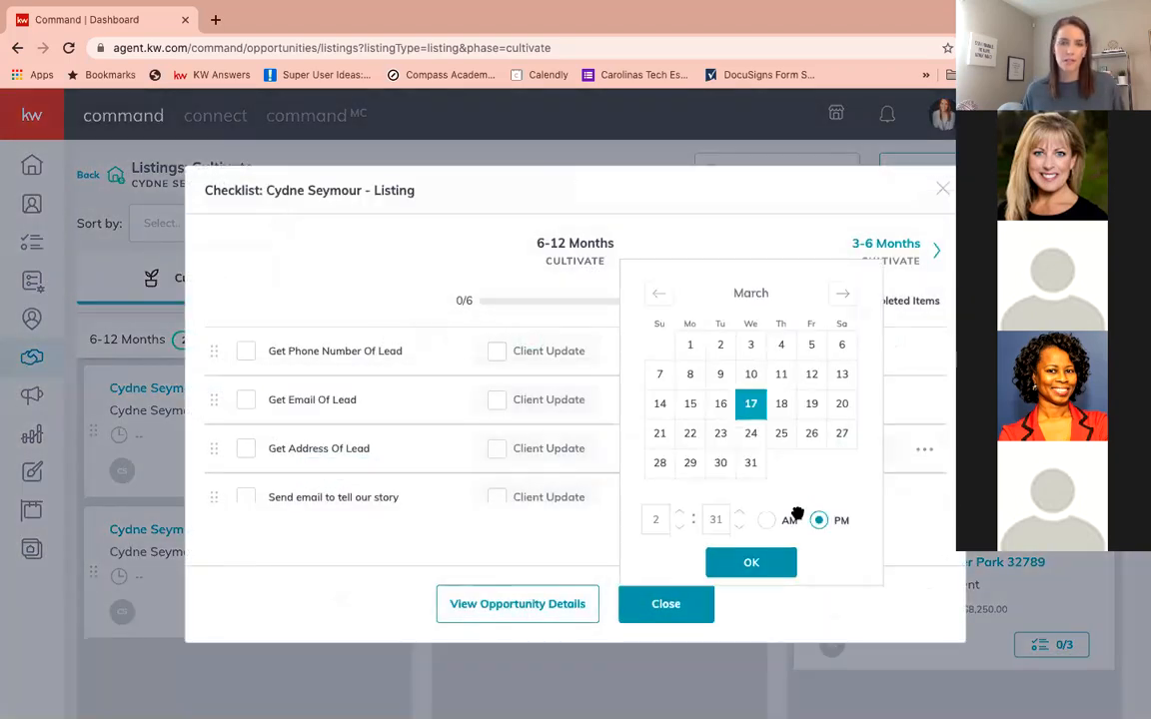
{"action": "scroll", "coordinate": [709, 375], "scroll_direction": "down", "scroll_amount": 1}
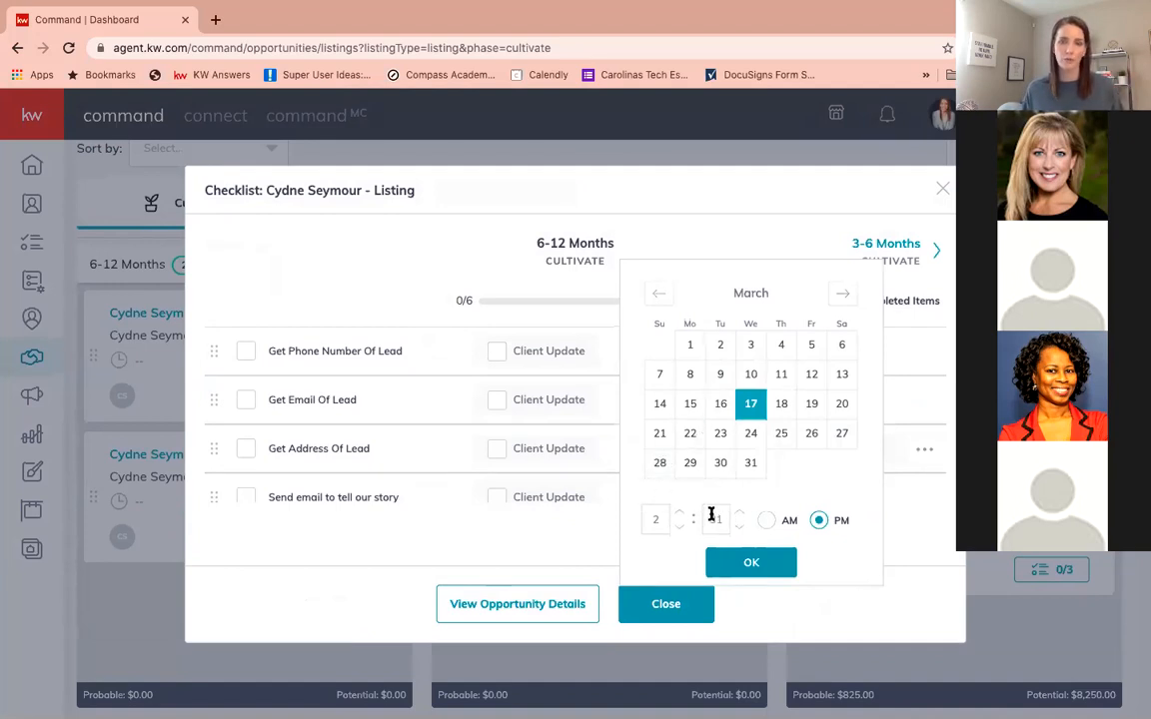
{"action": "left_click", "coordinate": [741, 565]}
{"action": "left_click", "coordinate": [663, 605]}
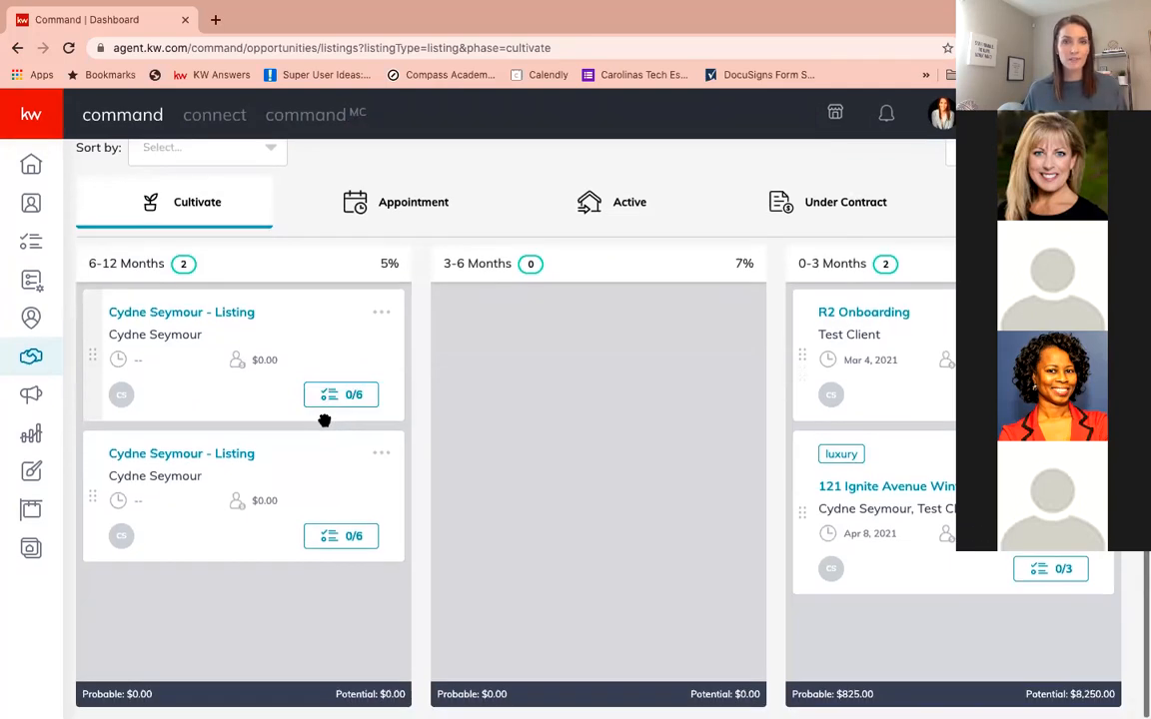
Move the first listing from the 6-12 Months stage to the 3-6 Months stage of Cultivate
{"action": "scroll", "coordinate": [325, 421], "scroll_direction": "up", "scroll_amount": 2}
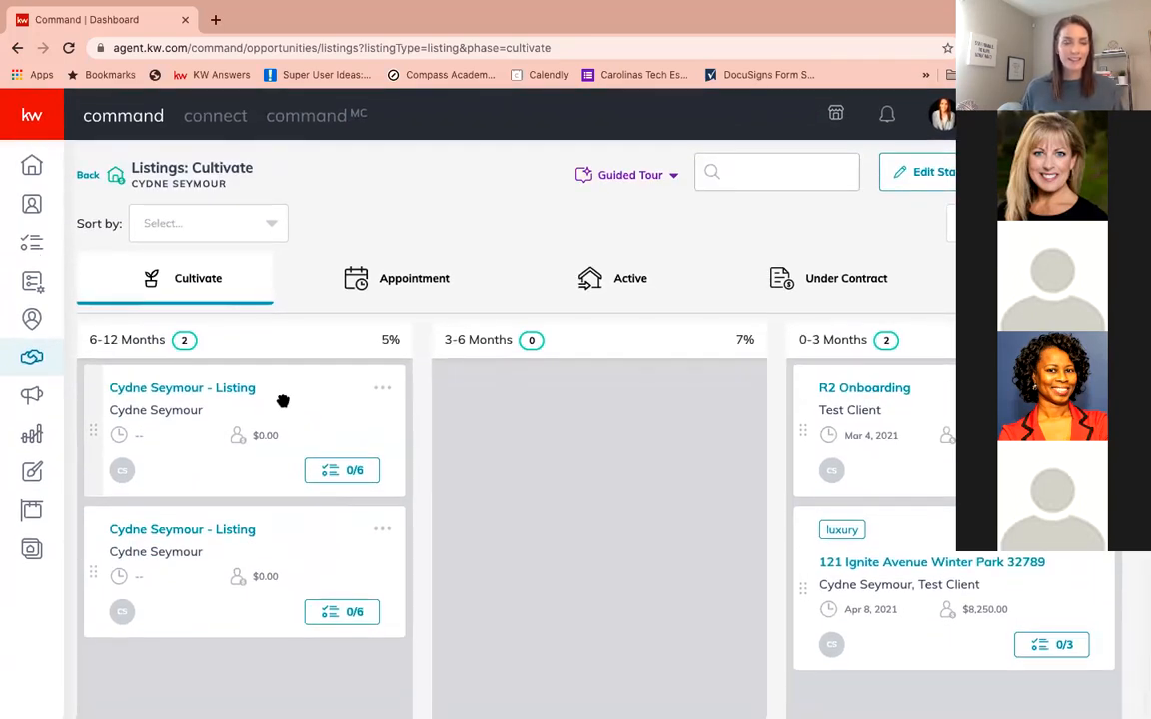
{"action": "left_click_drag", "start_coordinate": [282, 400], "coordinate": [637, 408]}
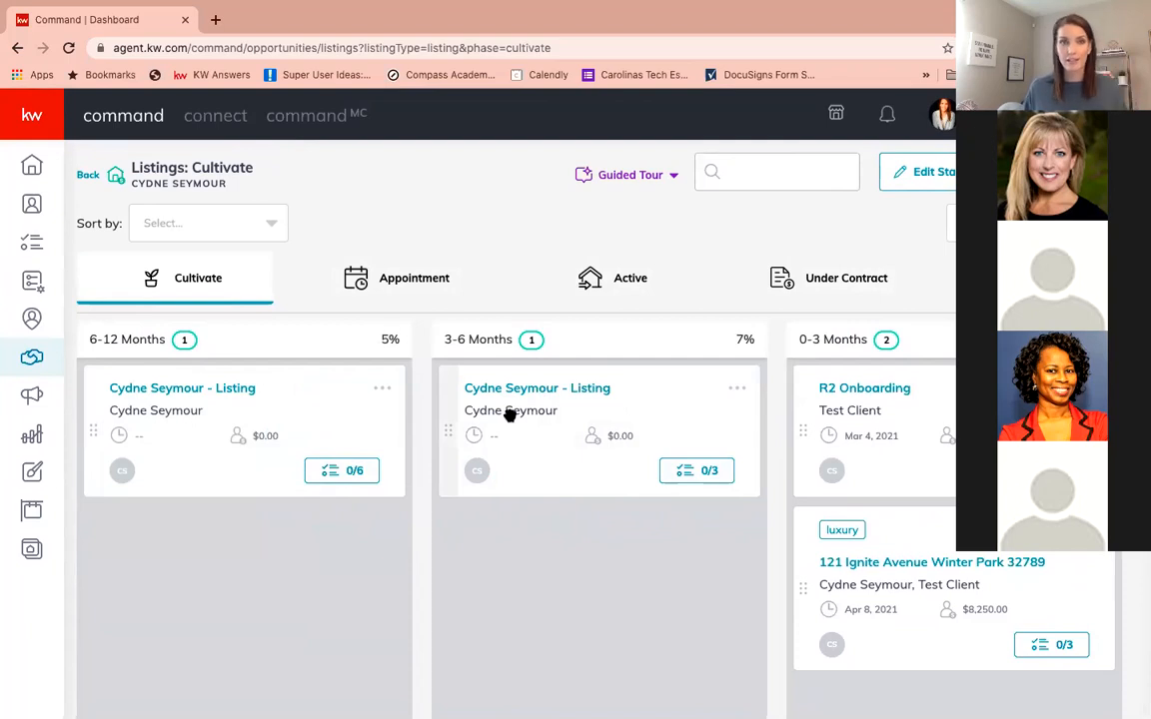
Examine the checklist of the 3-6 Months listing in Cultivate and return to the Opportunities pipeline overview
{"action": "left_click", "coordinate": [703, 474]}
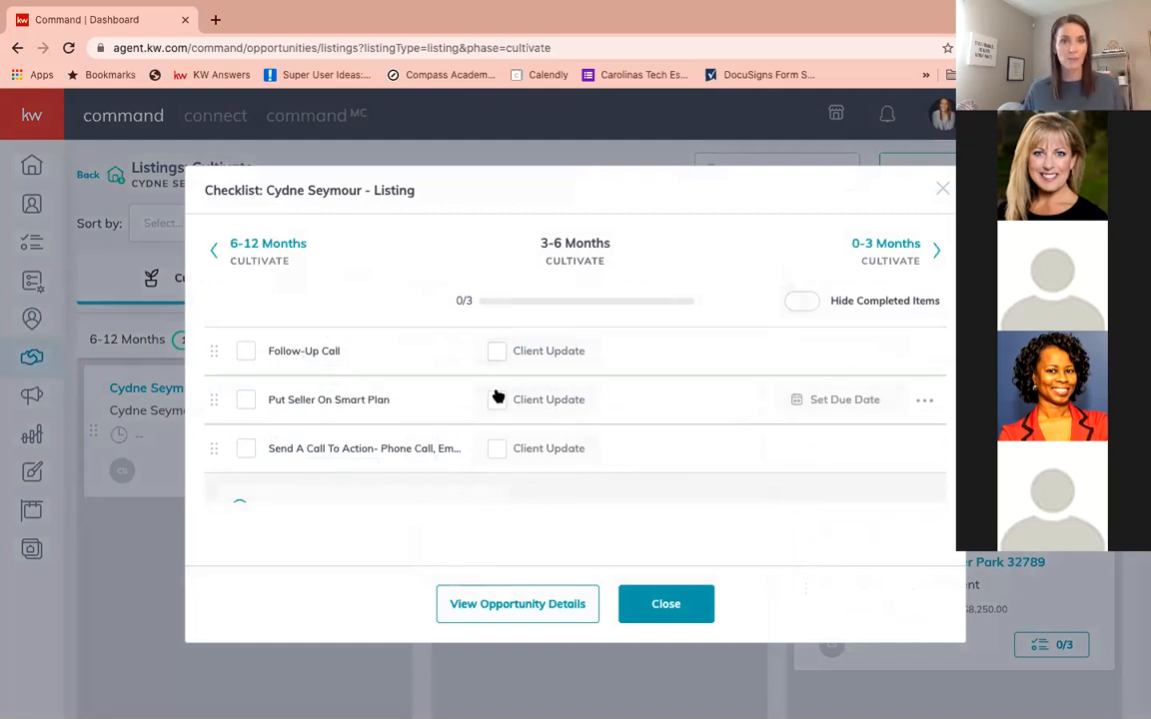
{"action": "left_click", "coordinate": [943, 190]}
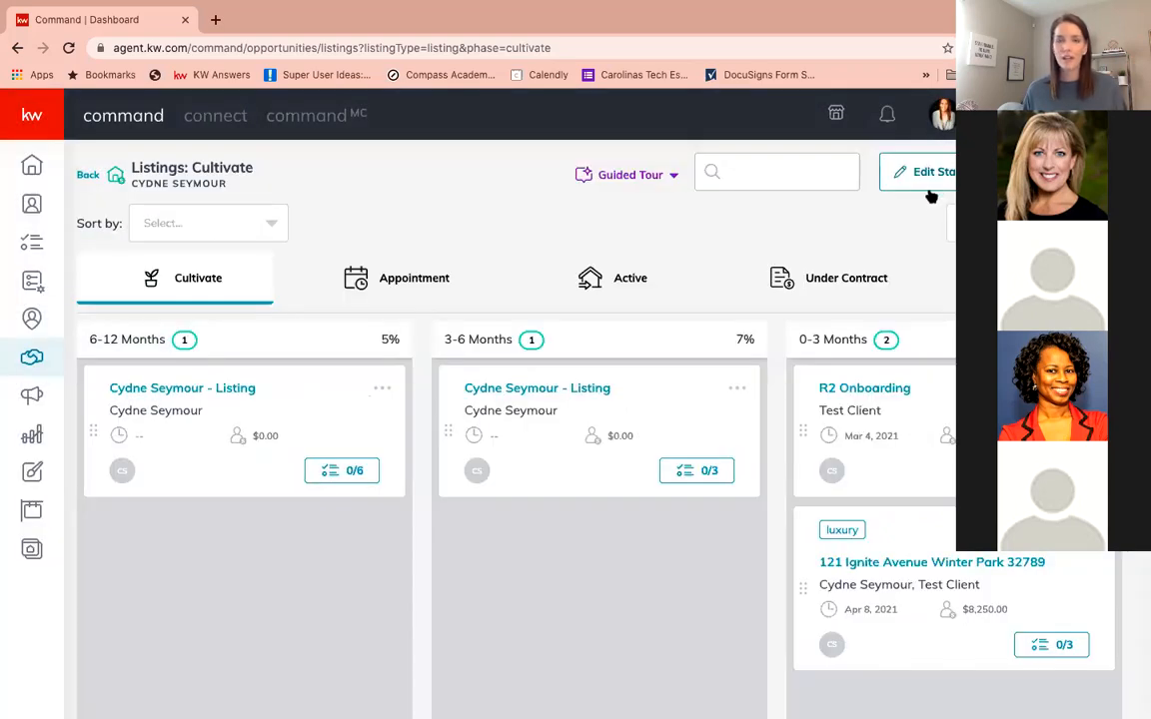
{"action": "left_click", "coordinate": [88, 176]}
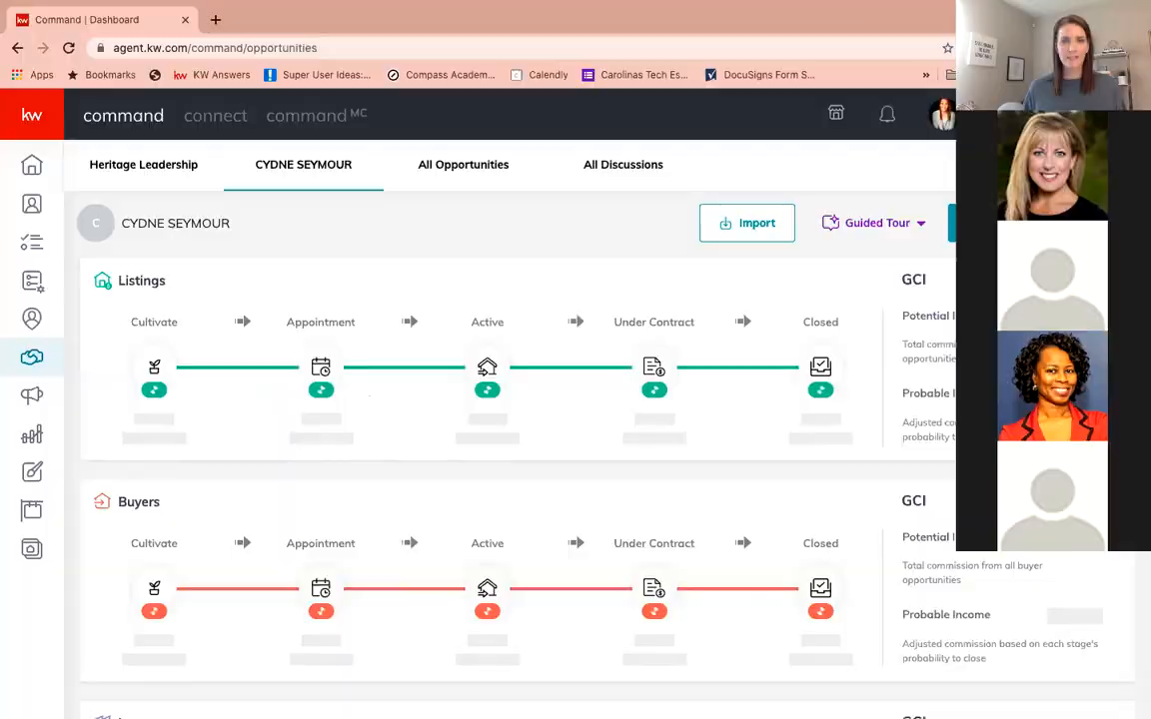
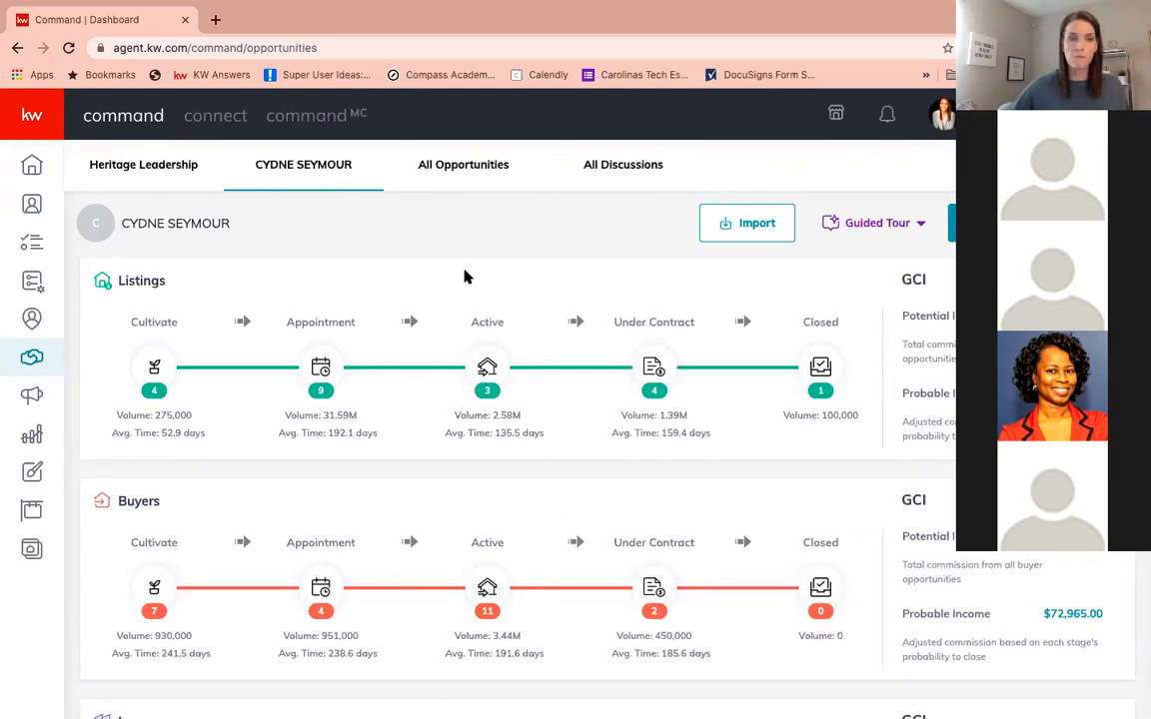
Review all checklist items of the listing in the Closed stage and return to the Opportunities pipeline overview
{"action": "left_click", "coordinate": [822, 370]}
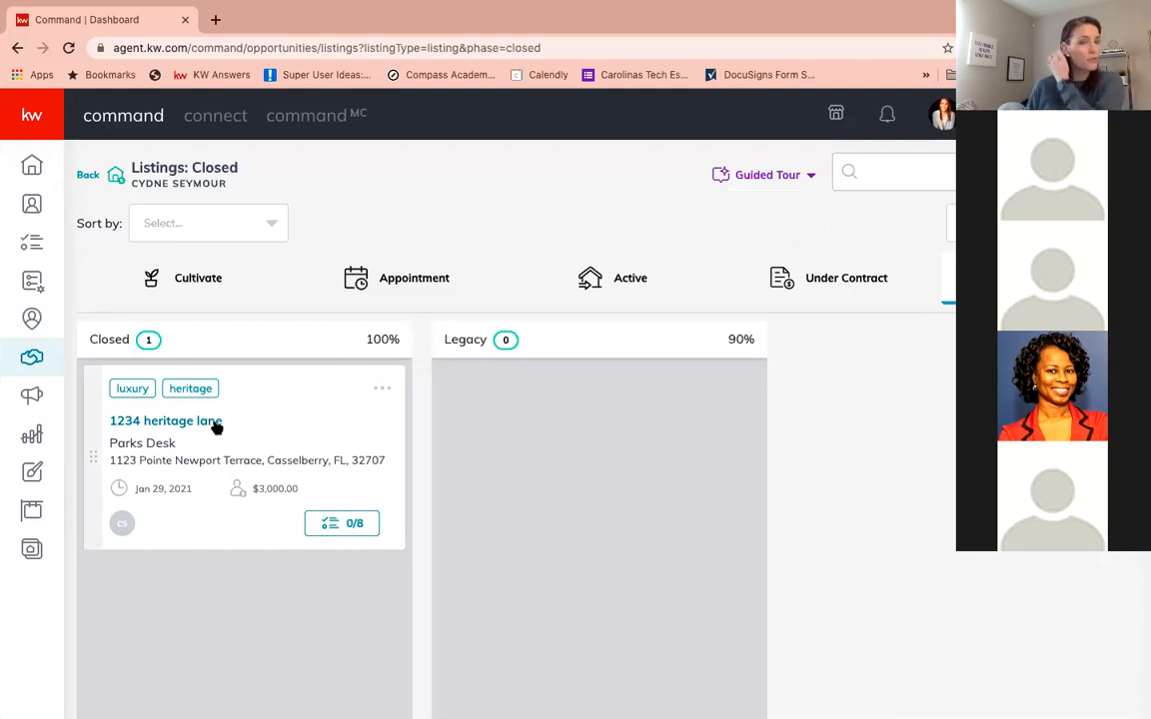
{"action": "left_click", "coordinate": [329, 524]}
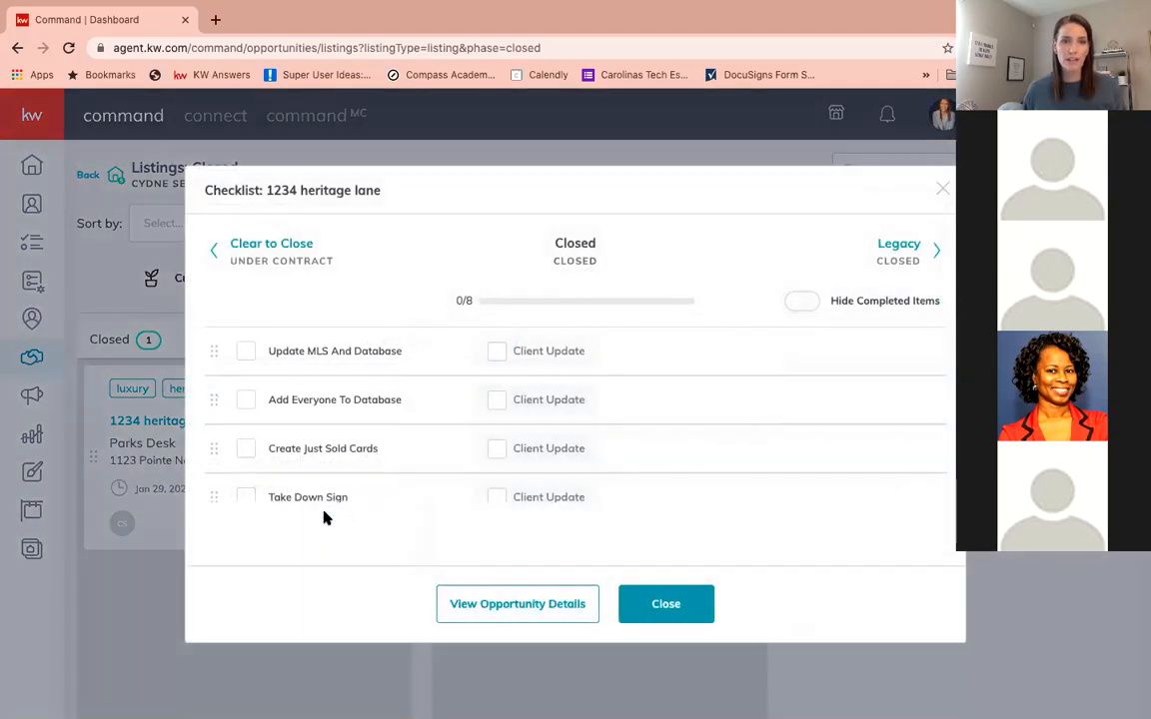
{"action": "scroll", "coordinate": [312, 448], "scroll_direction": "down", "scroll_amount": 5}
{"action": "scroll", "coordinate": [313, 449], "scroll_direction": "up", "scroll_amount": 2}
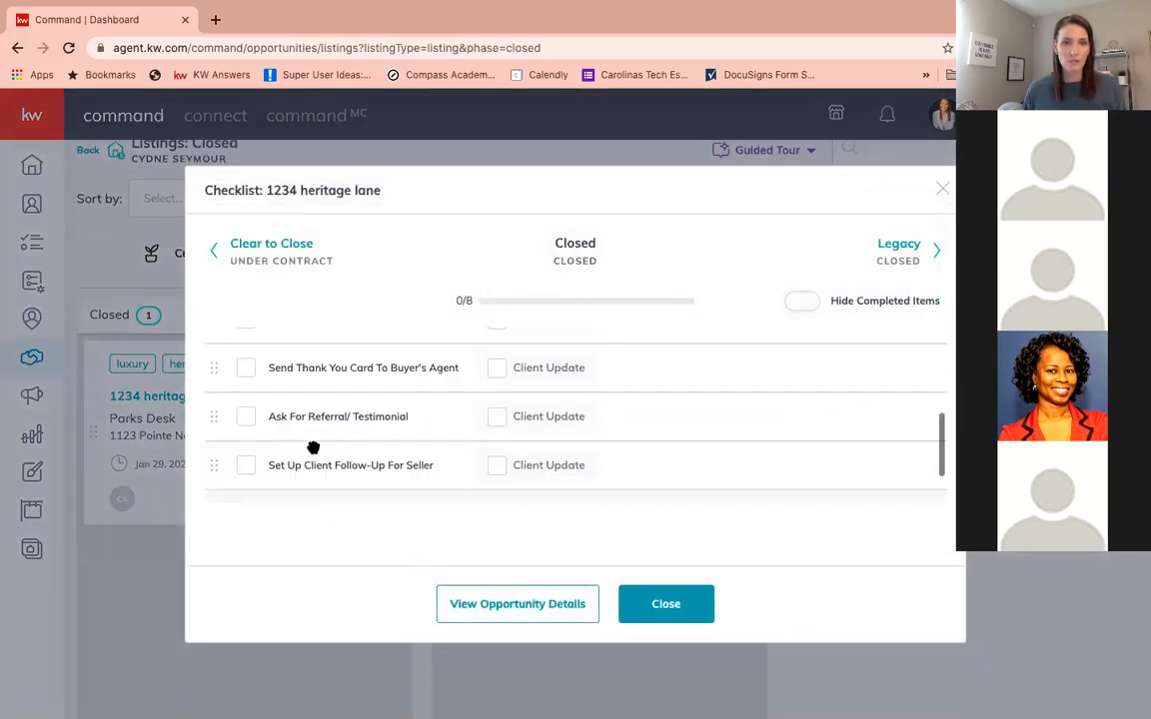
{"action": "scroll", "coordinate": [313, 448], "scroll_direction": "down", "scroll_amount": 3}
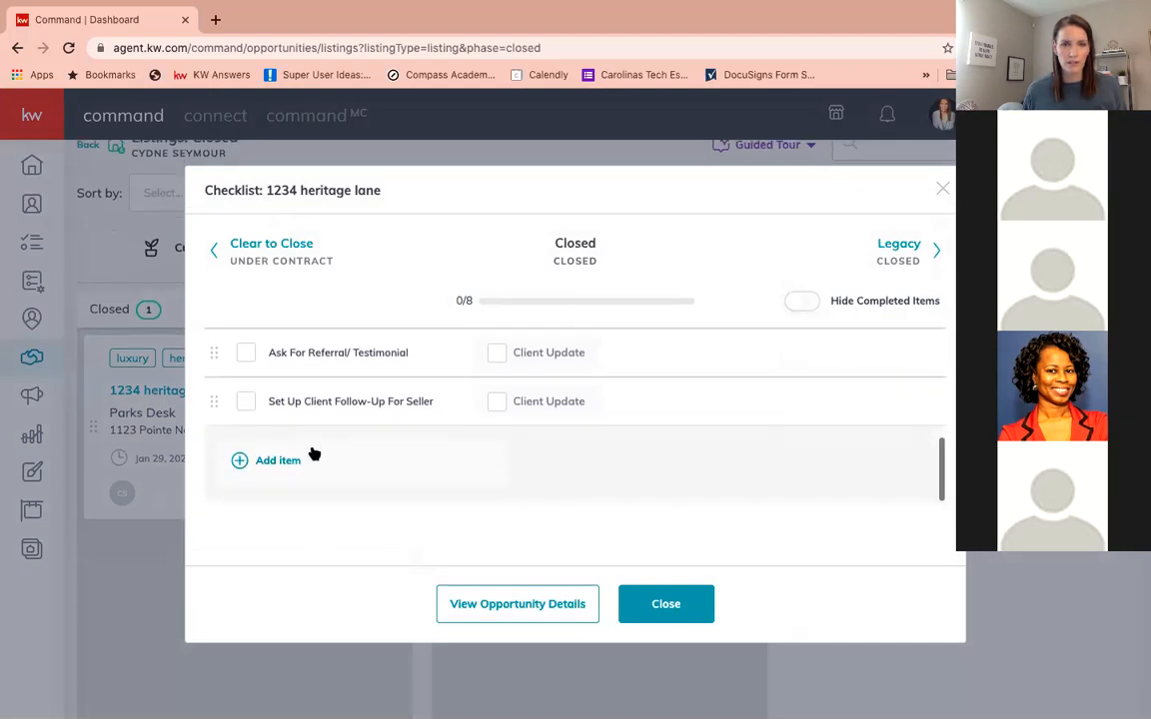
{"action": "scroll", "coordinate": [310, 452], "scroll_direction": "up", "scroll_amount": 1}
{"action": "scroll", "coordinate": [307, 393], "scroll_direction": "up", "scroll_amount": 5}
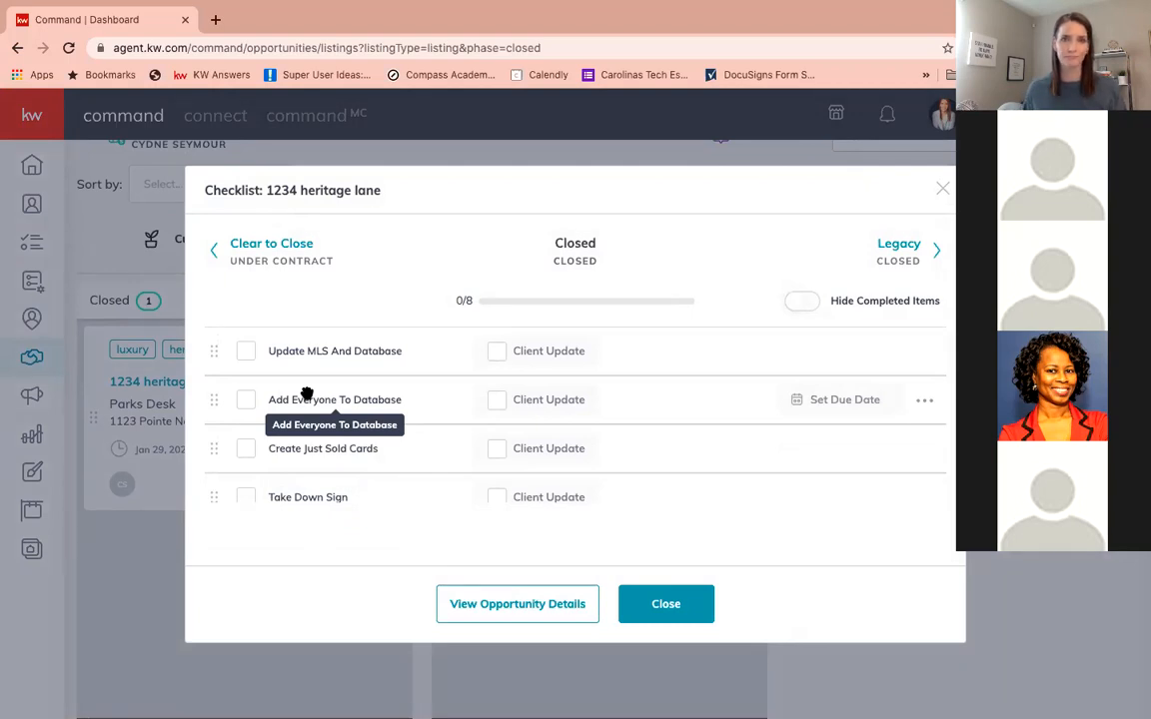
{"action": "left_click", "coordinate": [942, 189]}
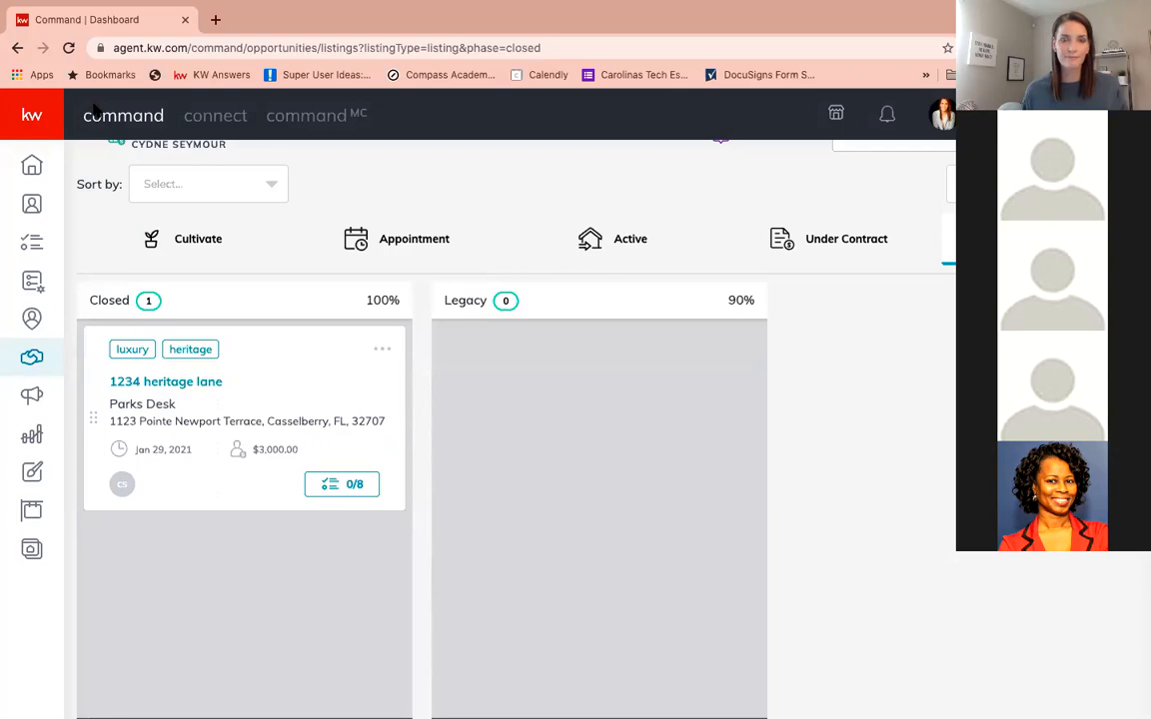
{"action": "scroll", "coordinate": [165, 192], "scroll_direction": "up", "scroll_amount": 1}
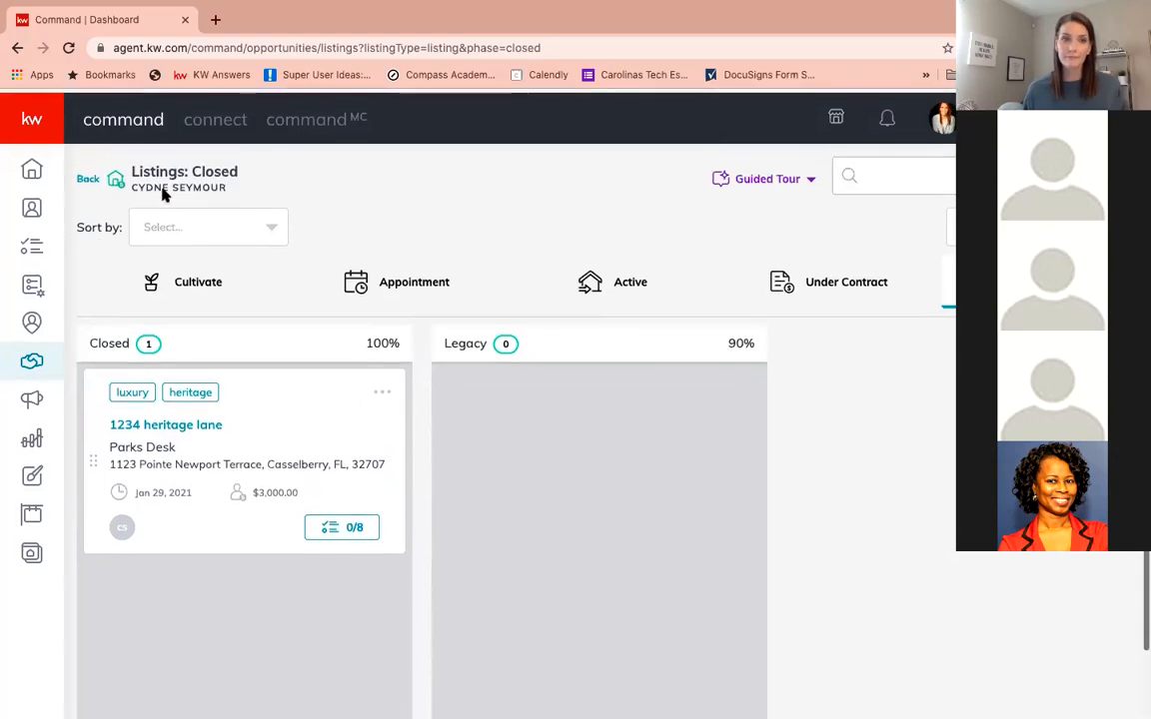
{"action": "left_click", "coordinate": [88, 176]}
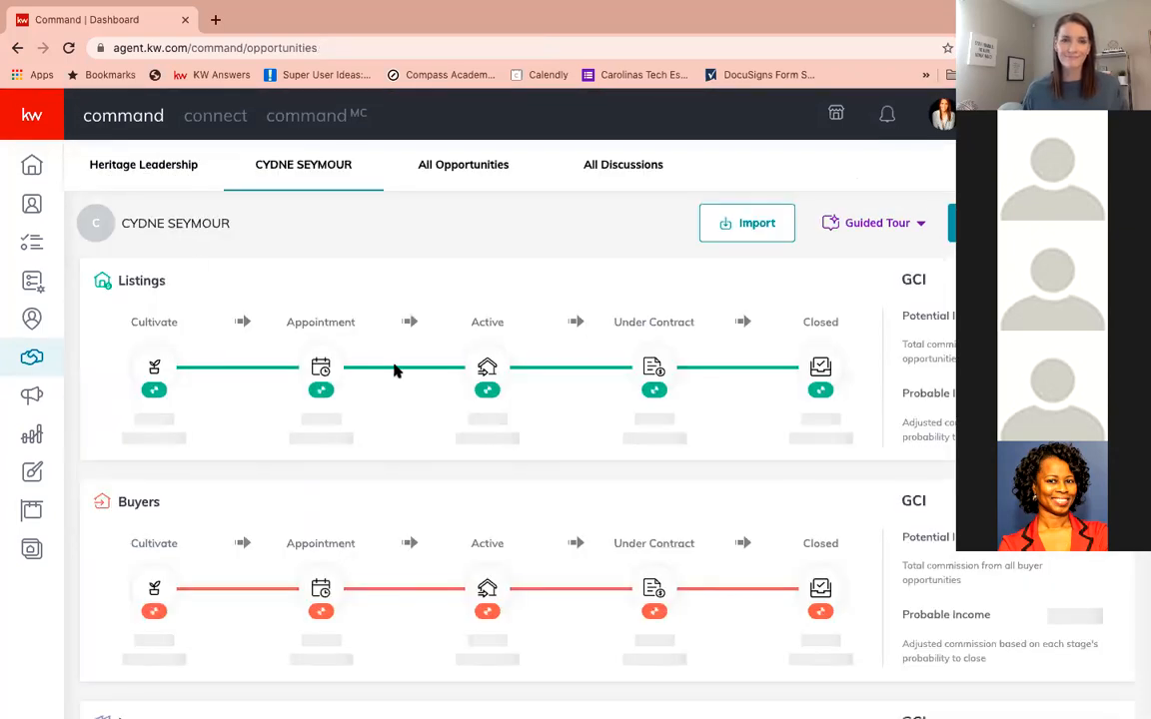
Review the Active stage settings for Buyers, including checklists and client updates, and go back to the pipeline overview
{"action": "scroll", "coordinate": [394, 370], "scroll_direction": "down", "scroll_amount": 1}
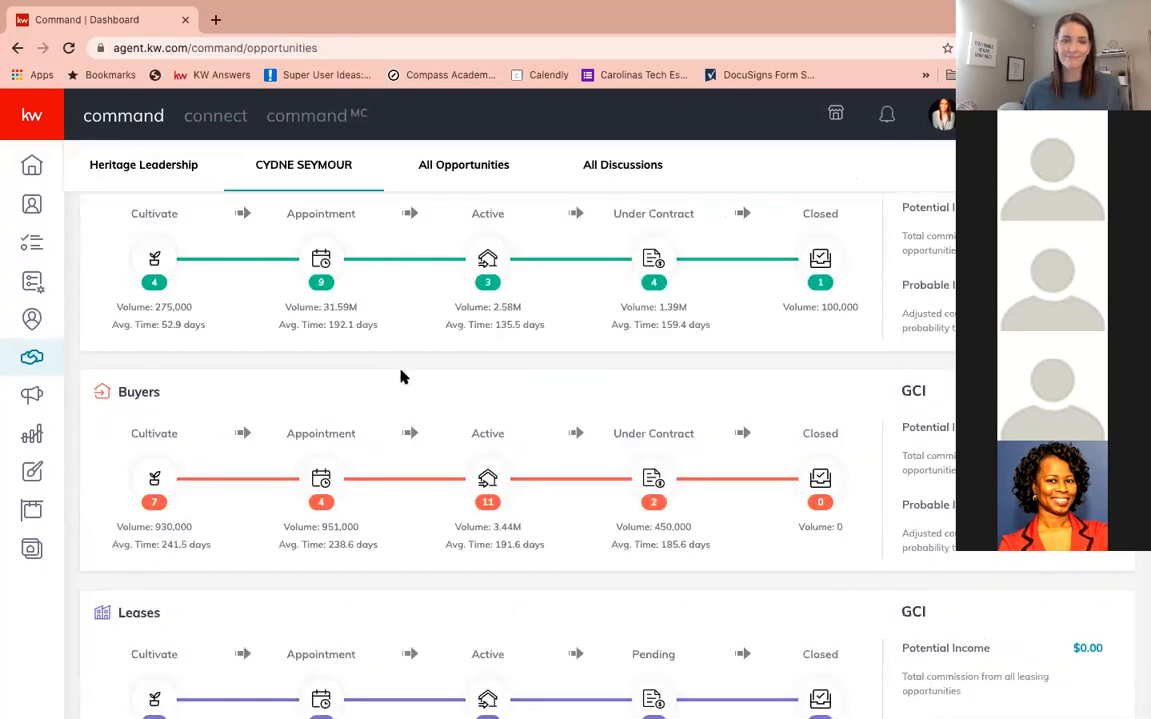
{"action": "left_click", "coordinate": [489, 482]}
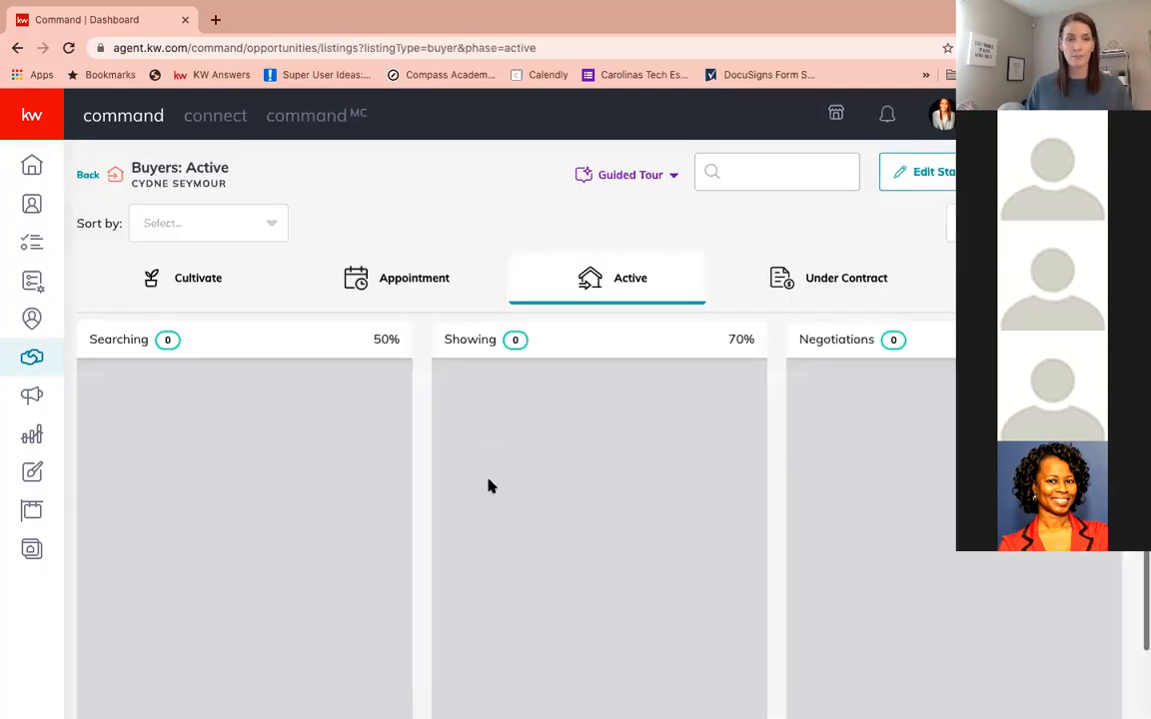
{"action": "left_click", "coordinate": [945, 174]}
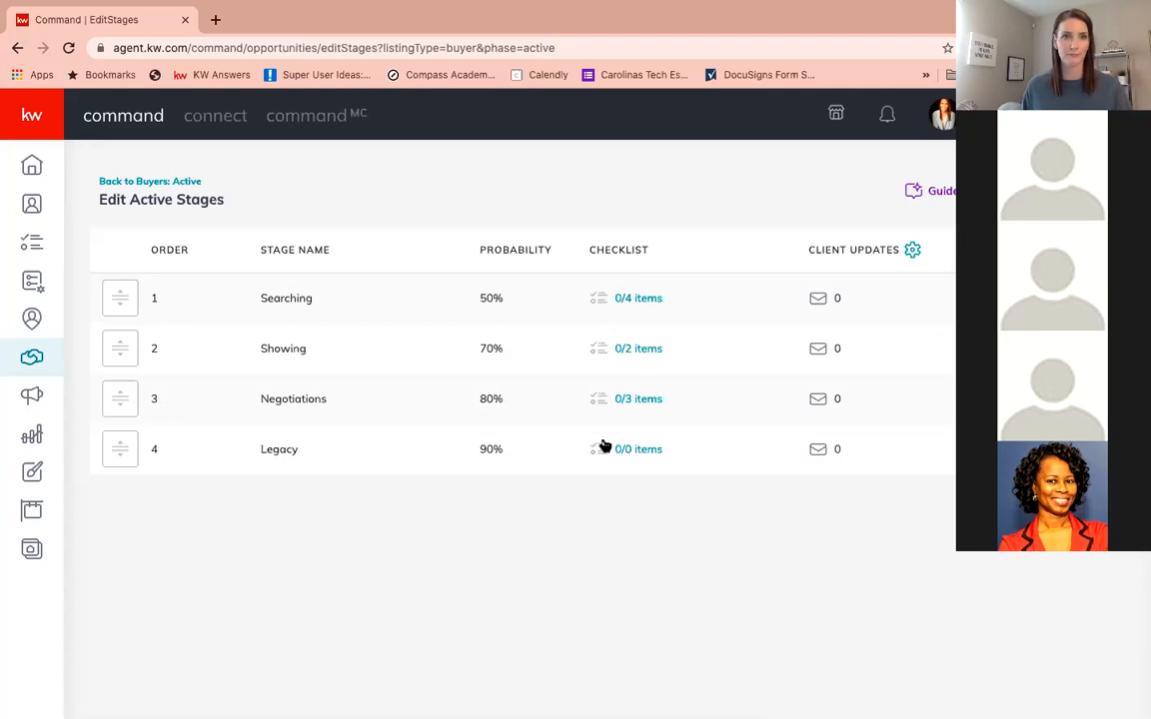
{"action": "left_click", "coordinate": [156, 183]}
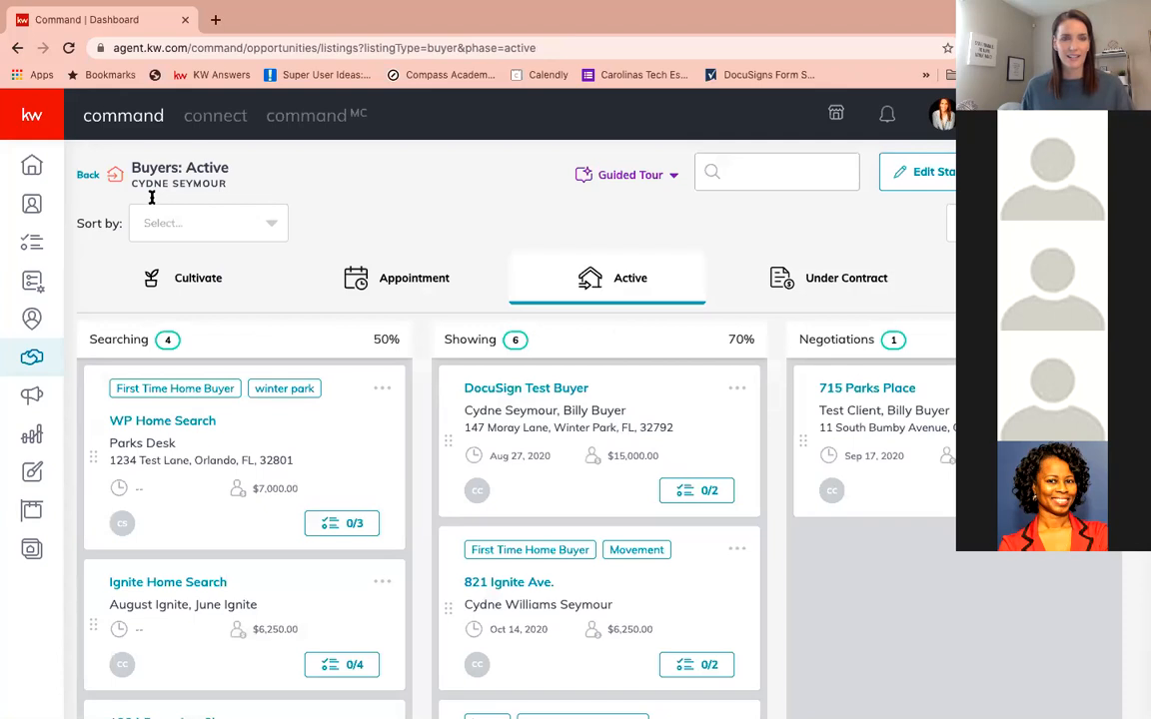
{"action": "left_click", "coordinate": [91, 178]}
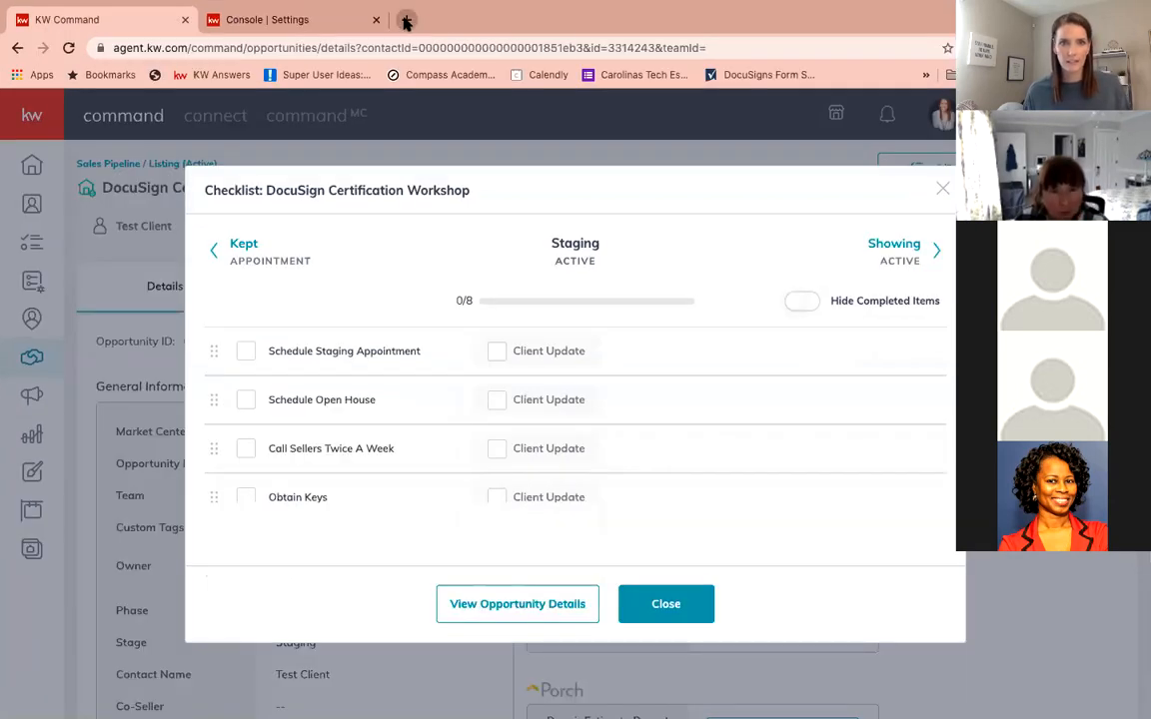
Open agent.kw.com in a new browser tab and view the Active listings board of the Opportunities pipeline
{"action": "left_click", "coordinate": [408, 18]}
{"action": "type", "text": "ag"}
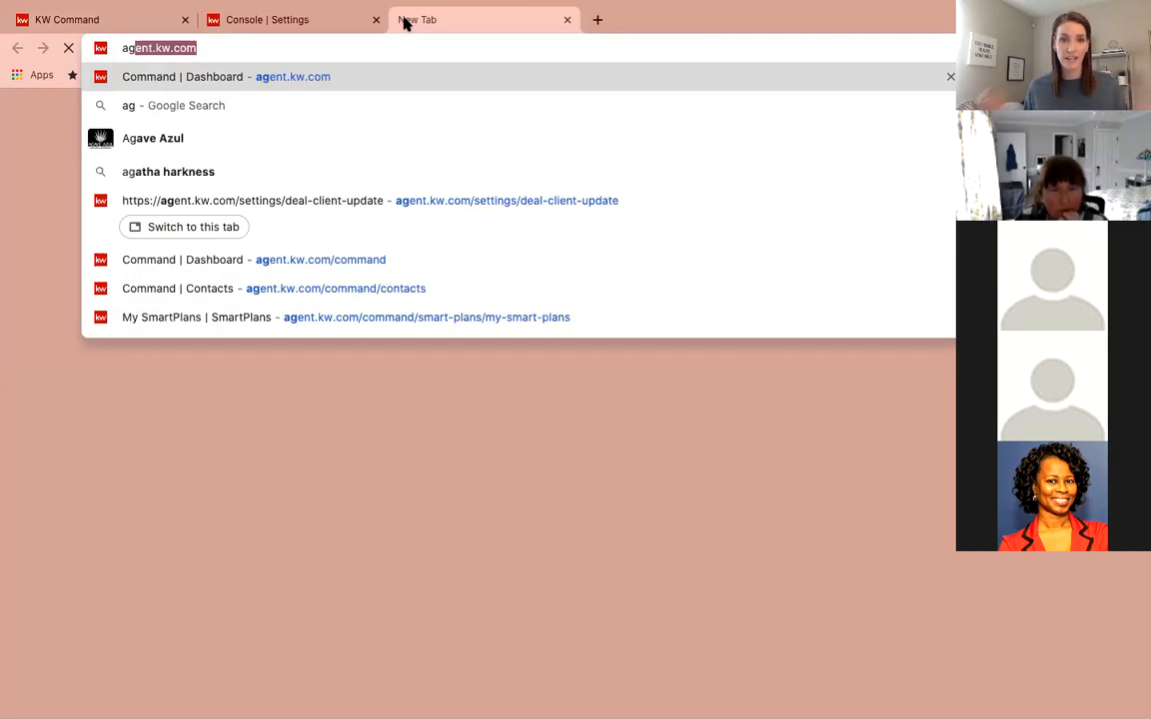
{"action": "key", "text": "Return"}
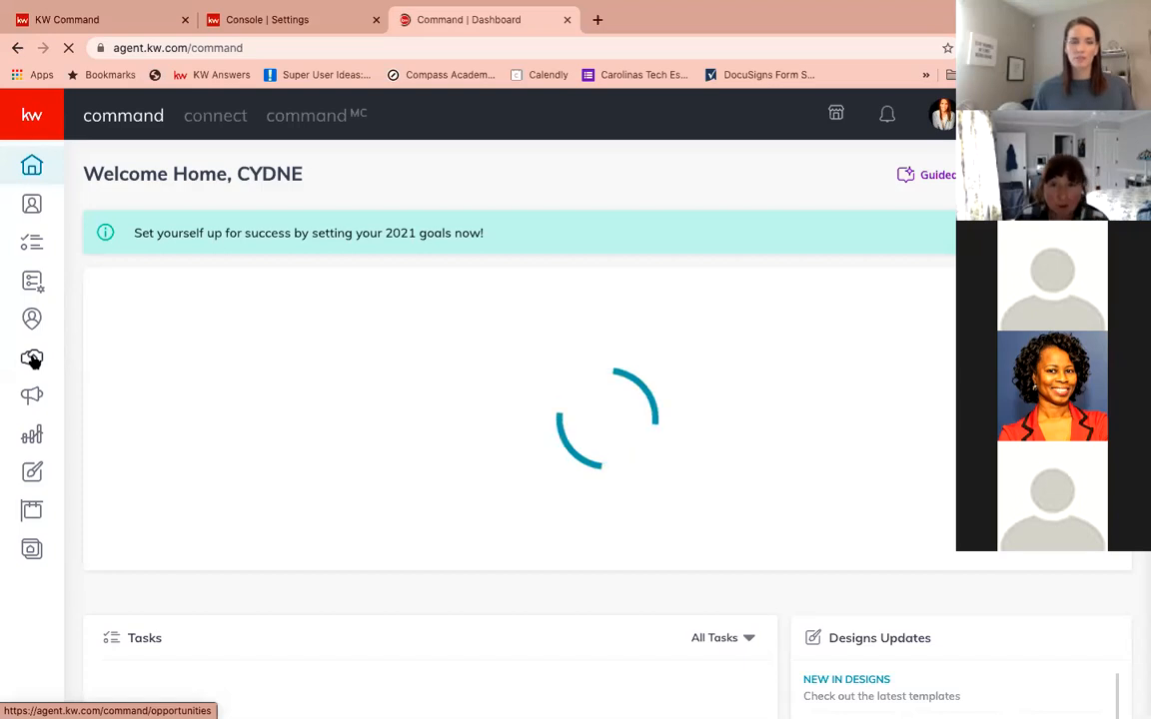
{"action": "left_click", "coordinate": [32, 360]}
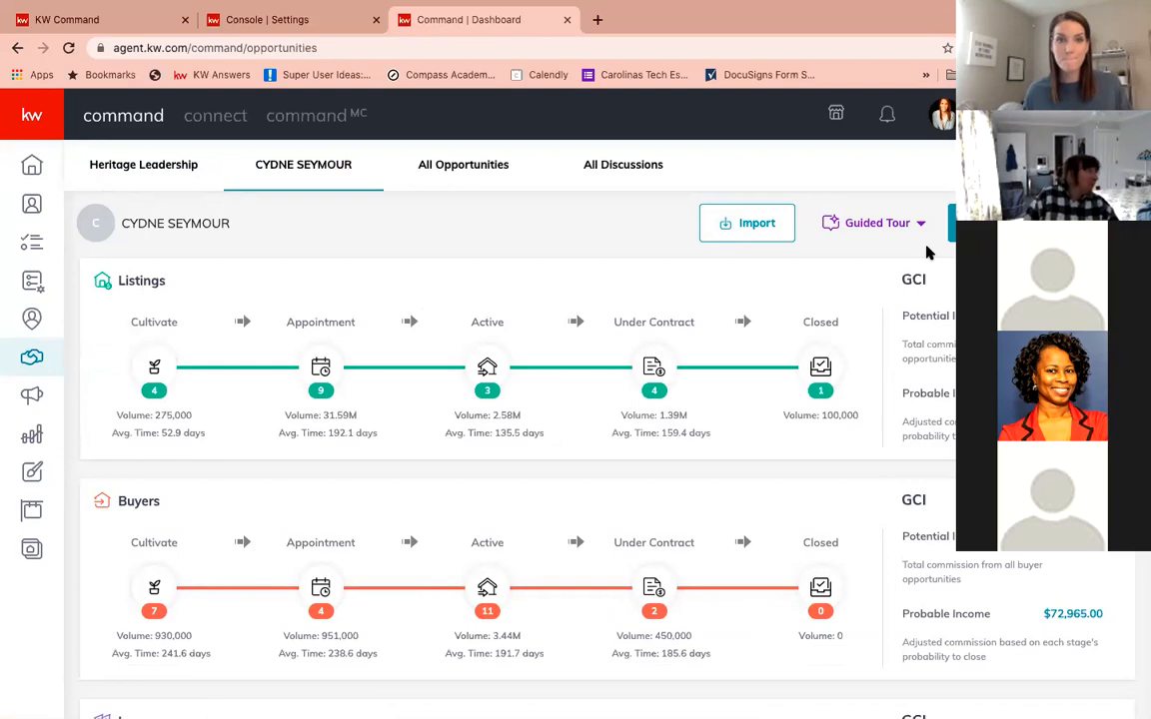
{"action": "left_click", "coordinate": [490, 367]}
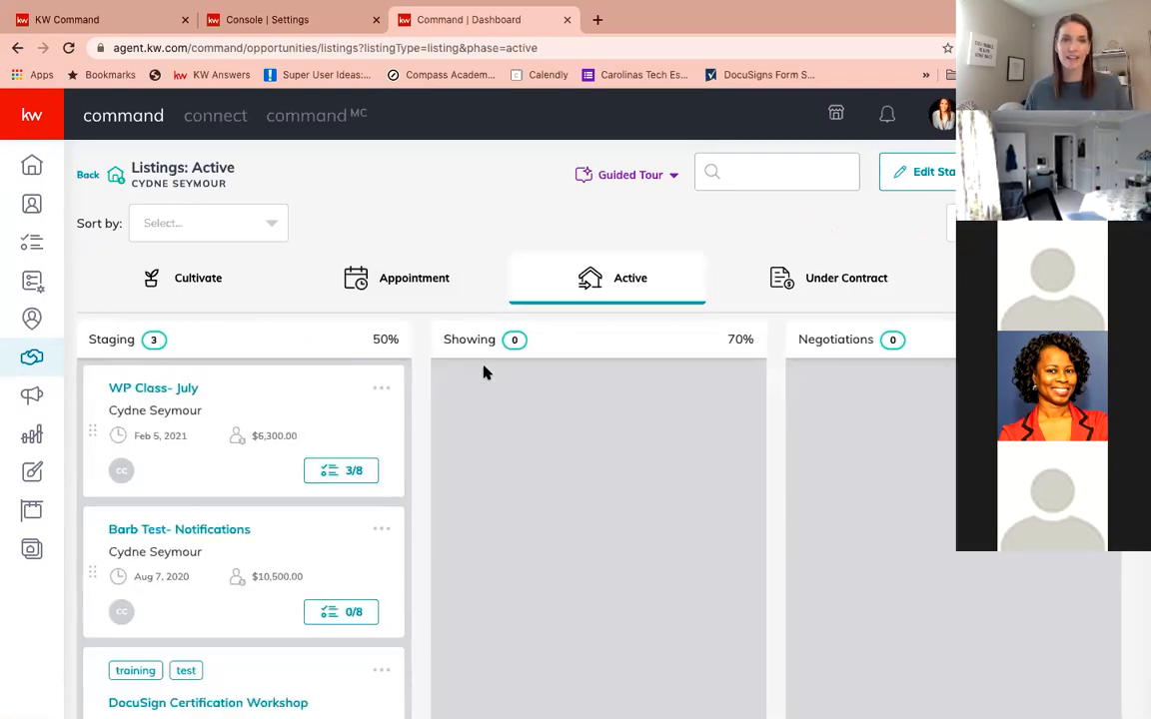
{"action": "scroll", "coordinate": [482, 371], "scroll_direction": "down", "scroll_amount": 1}
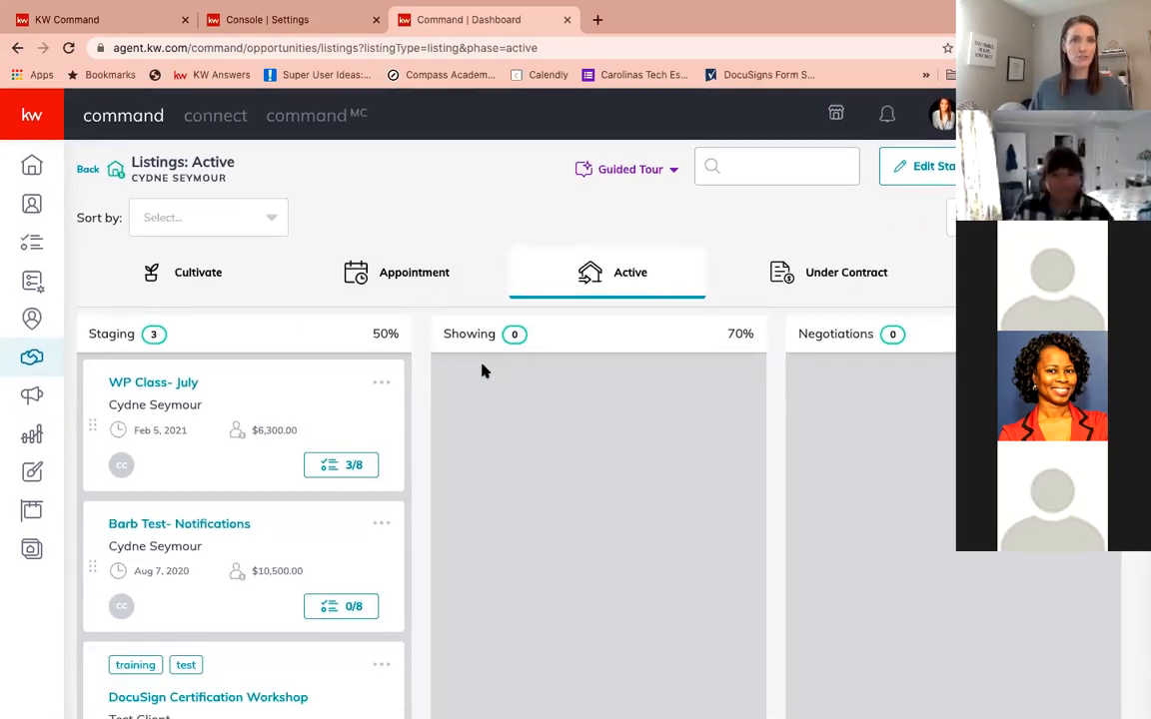
{"action": "scroll", "coordinate": [483, 350], "scroll_direction": "down", "scroll_amount": 1}
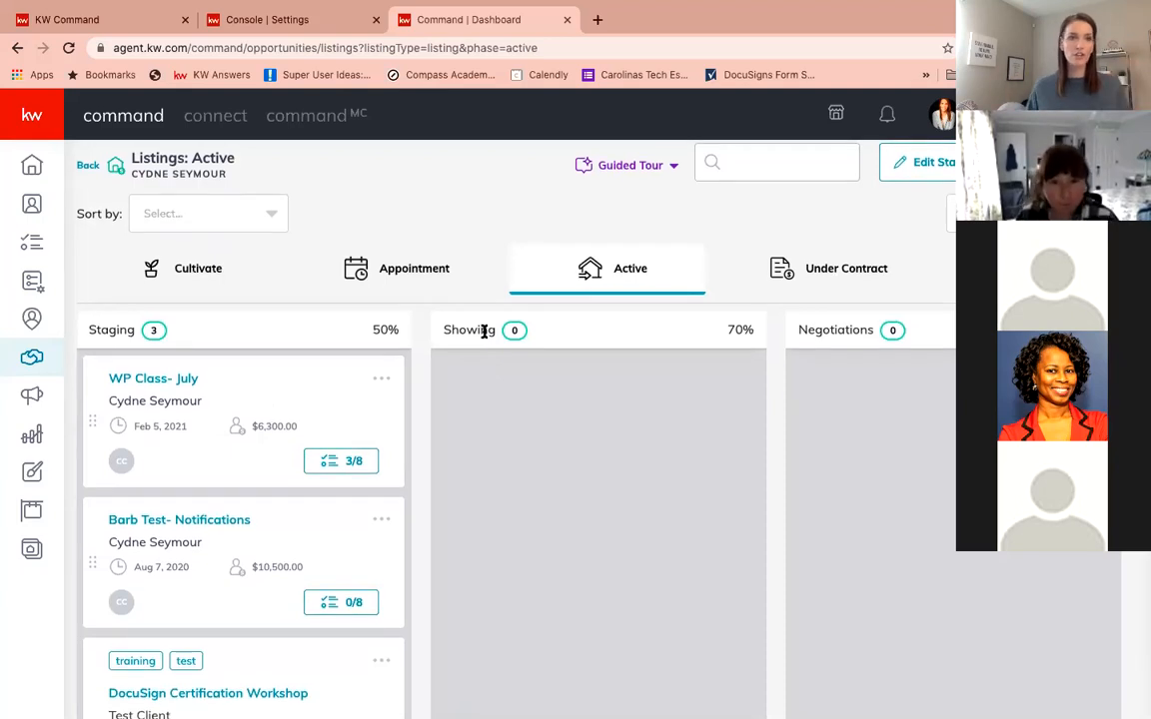
Examine the 6-12 Months default checklist and its item entry option in the Cultivate listing stage settings, and return to the pipeline overview
{"action": "left_click", "coordinate": [198, 270]}
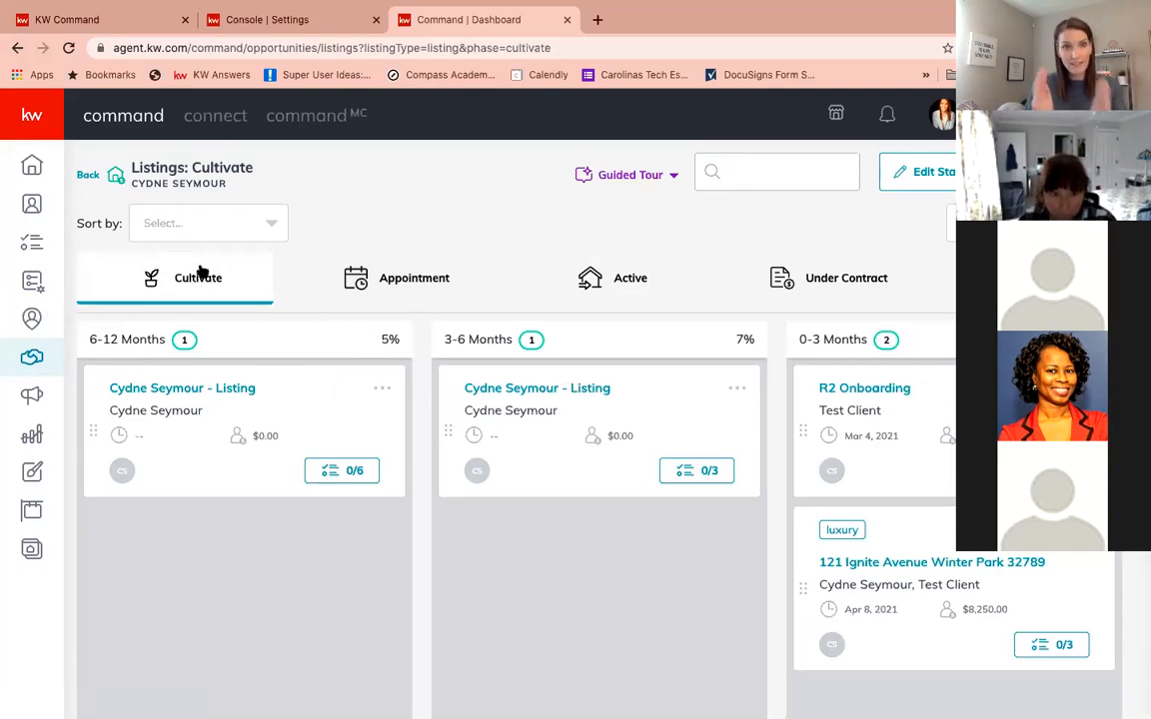
{"action": "left_click", "coordinate": [920, 170]}
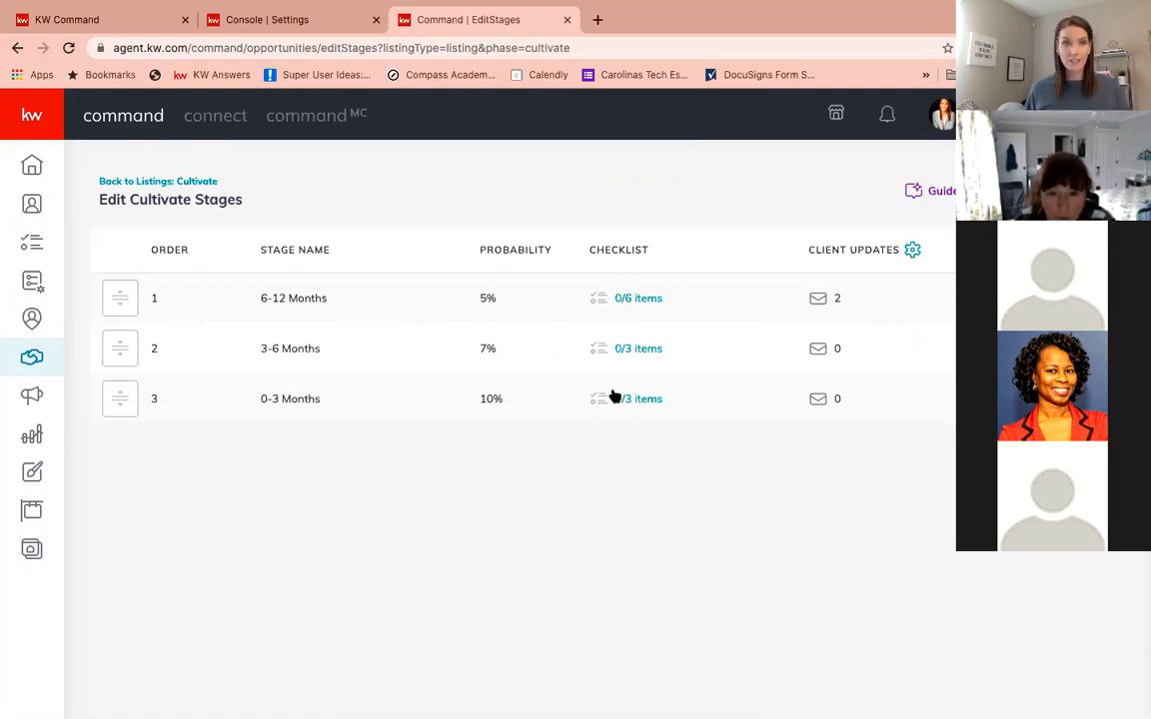
{"action": "left_click", "coordinate": [637, 299]}
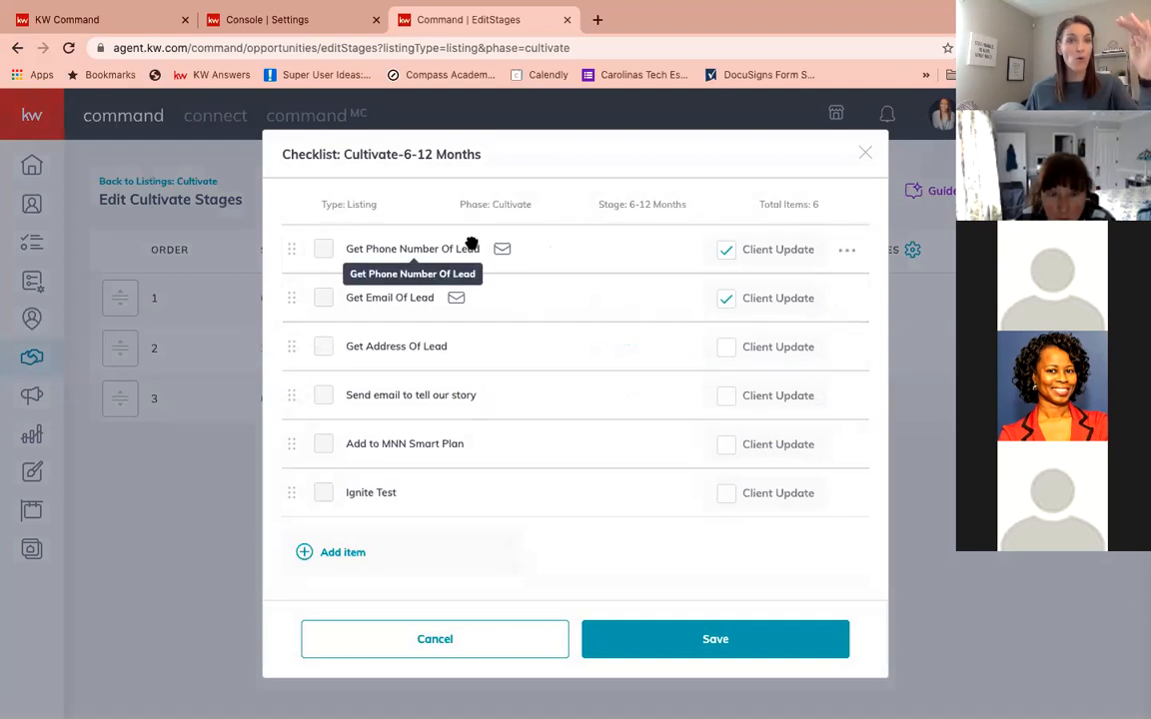
{"action": "left_click", "coordinate": [347, 550]}
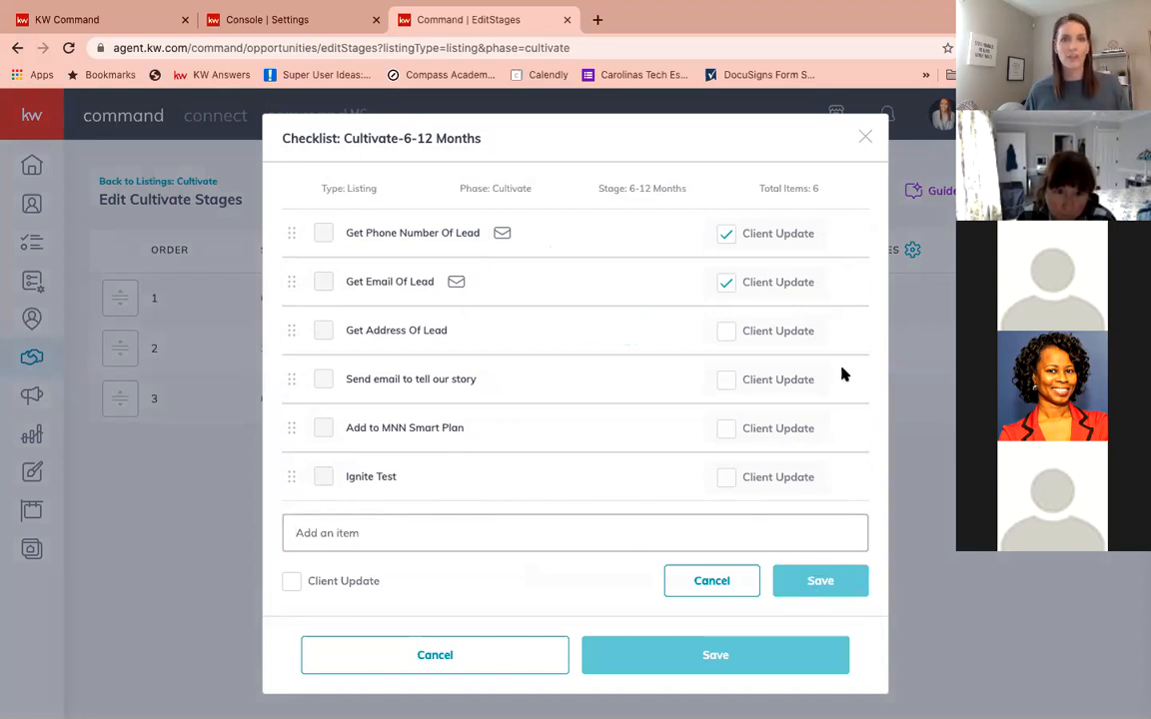
{"action": "left_click", "coordinate": [865, 134]}
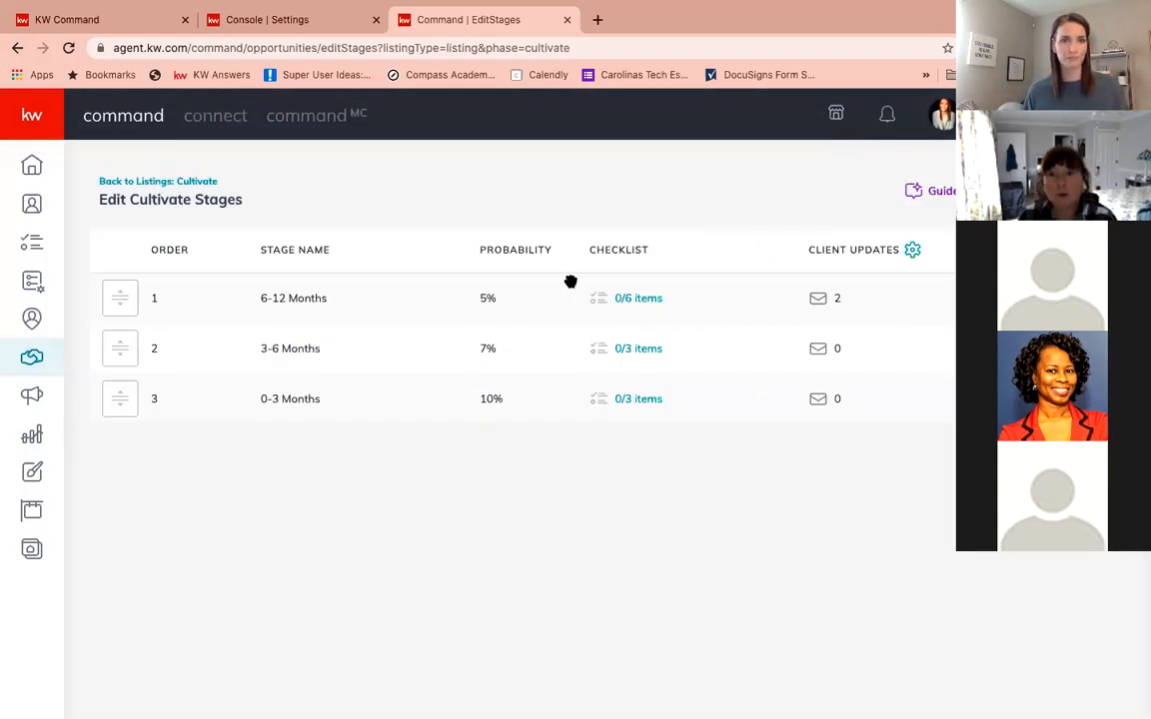
{"action": "left_click", "coordinate": [31, 364]}
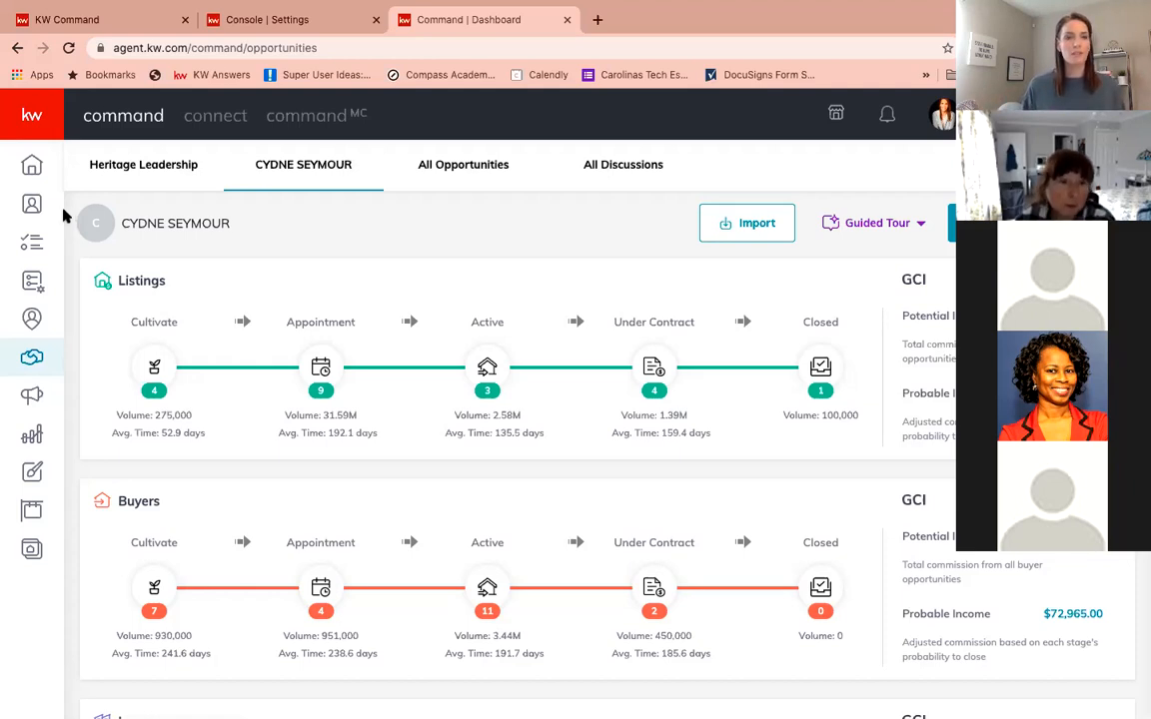
Enable client updates for Schedule Staging Appointment, Schedule Open House and Obtain Keys in the DocuSign Certification Workshop checklist
{"action": "left_click", "coordinate": [72, 22]}
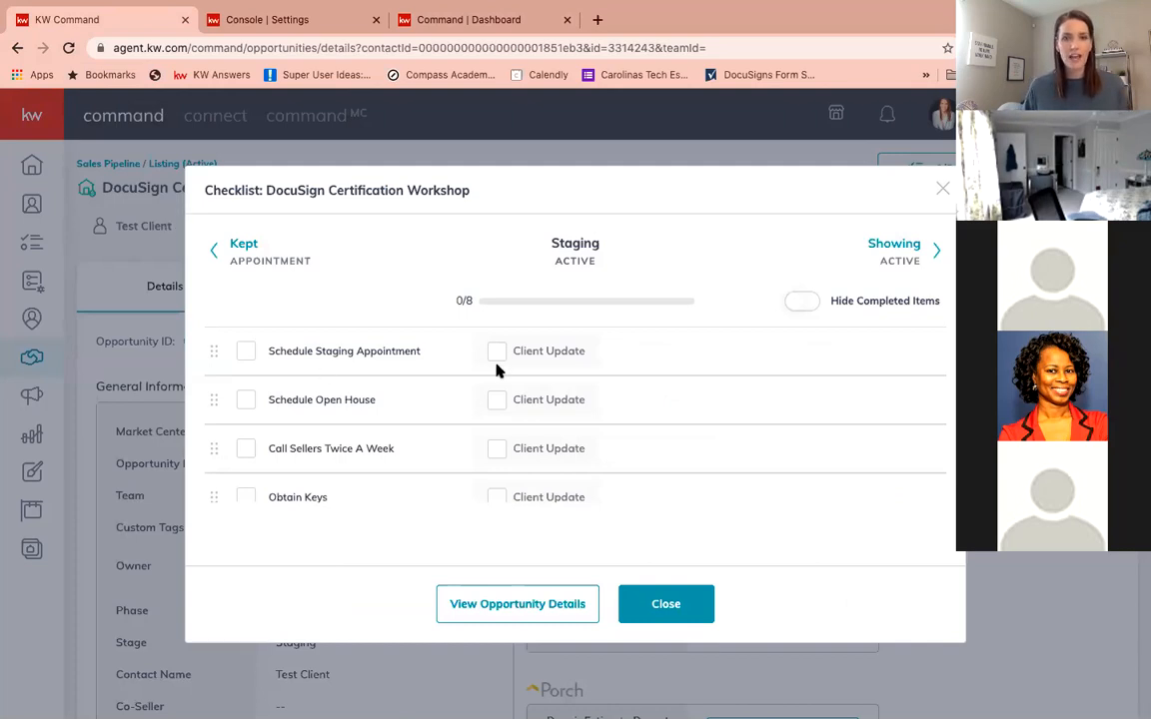
{"action": "mouse_move", "coordinate": [614, 8]}
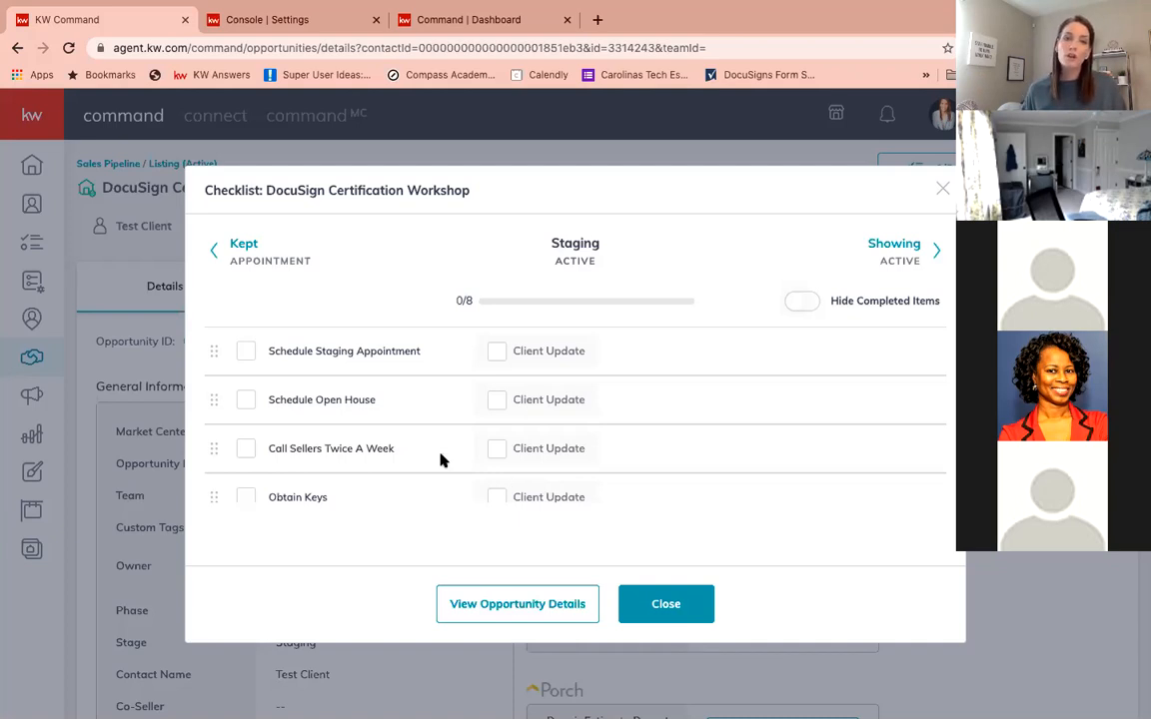
{"action": "scroll", "coordinate": [319, 360], "scroll_direction": "down", "scroll_amount": 1}
{"action": "scroll", "coordinate": [320, 360], "scroll_direction": "up", "scroll_amount": 1}
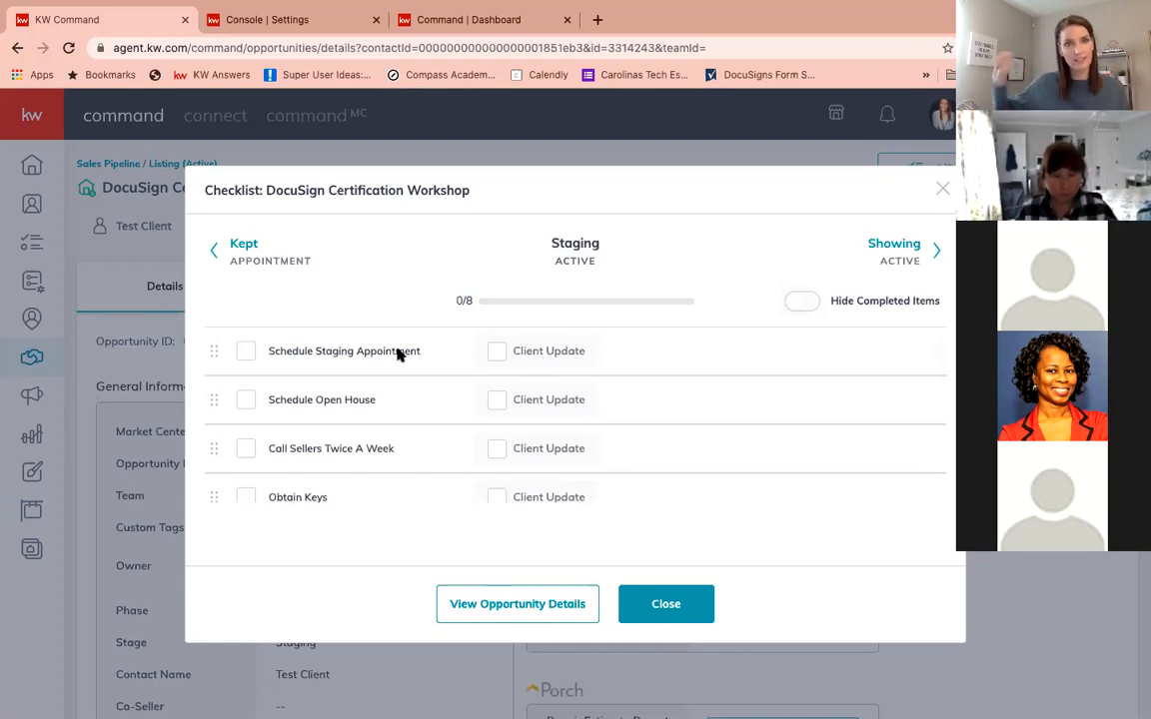
{"action": "left_click", "coordinate": [495, 353]}
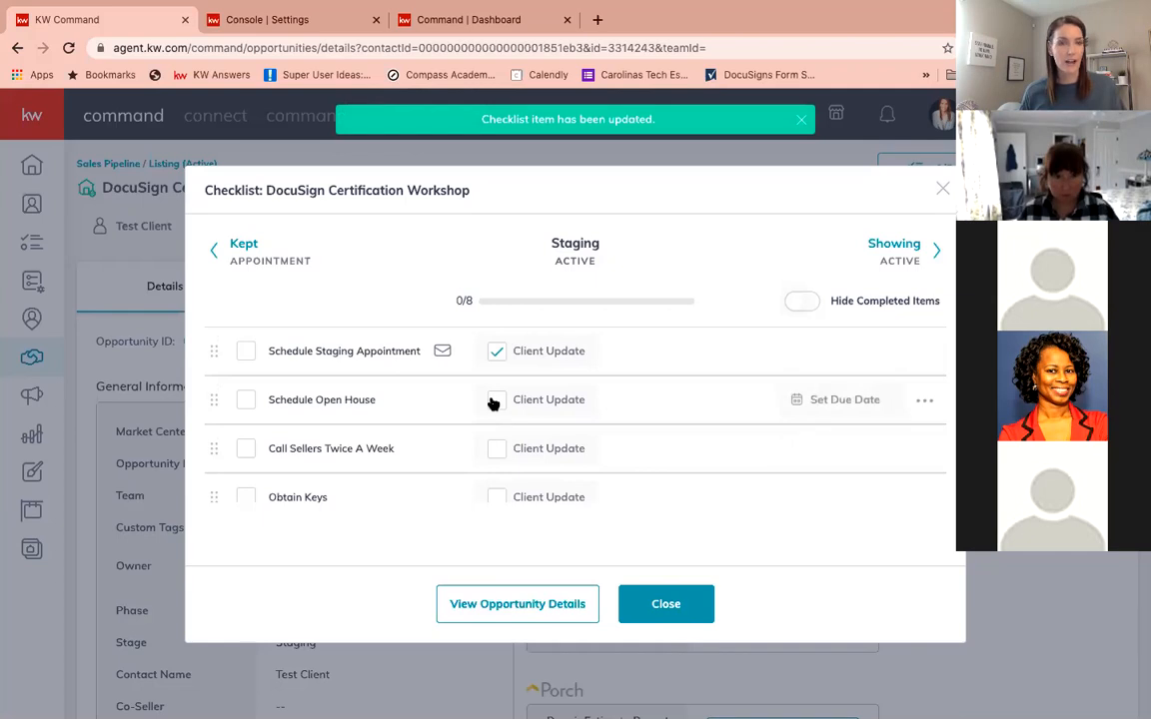
{"action": "left_click", "coordinate": [492, 402]}
{"action": "left_click", "coordinate": [498, 497]}
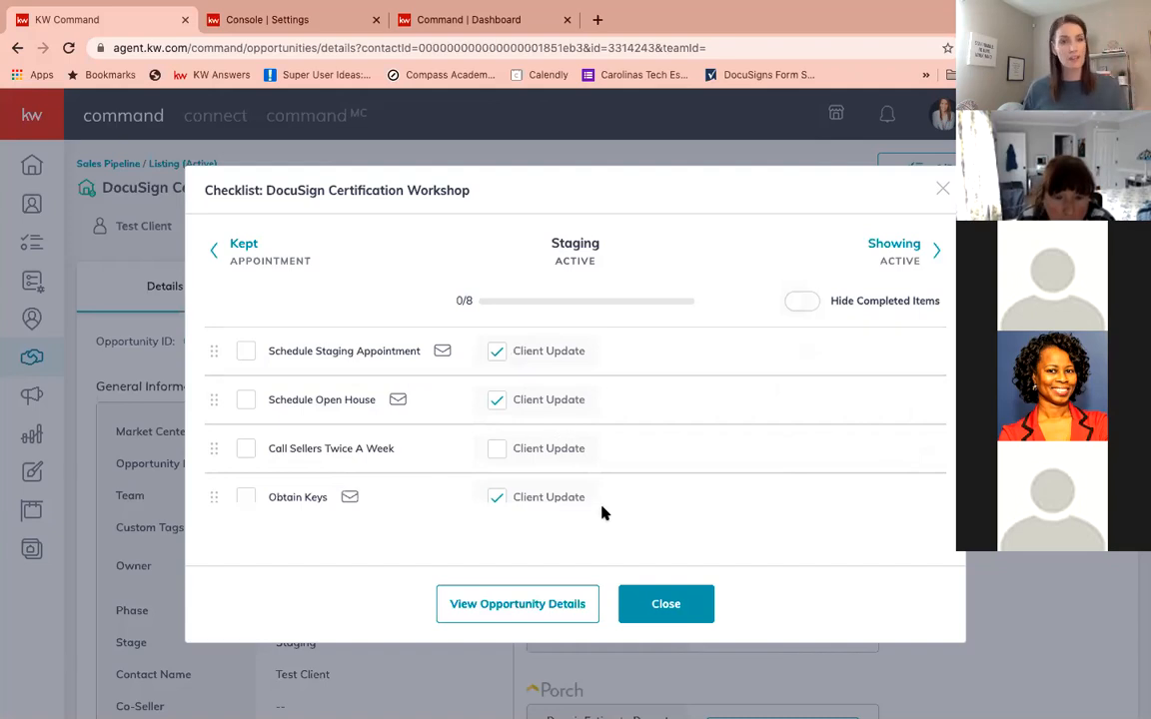
{"action": "left_click", "coordinate": [665, 604]}
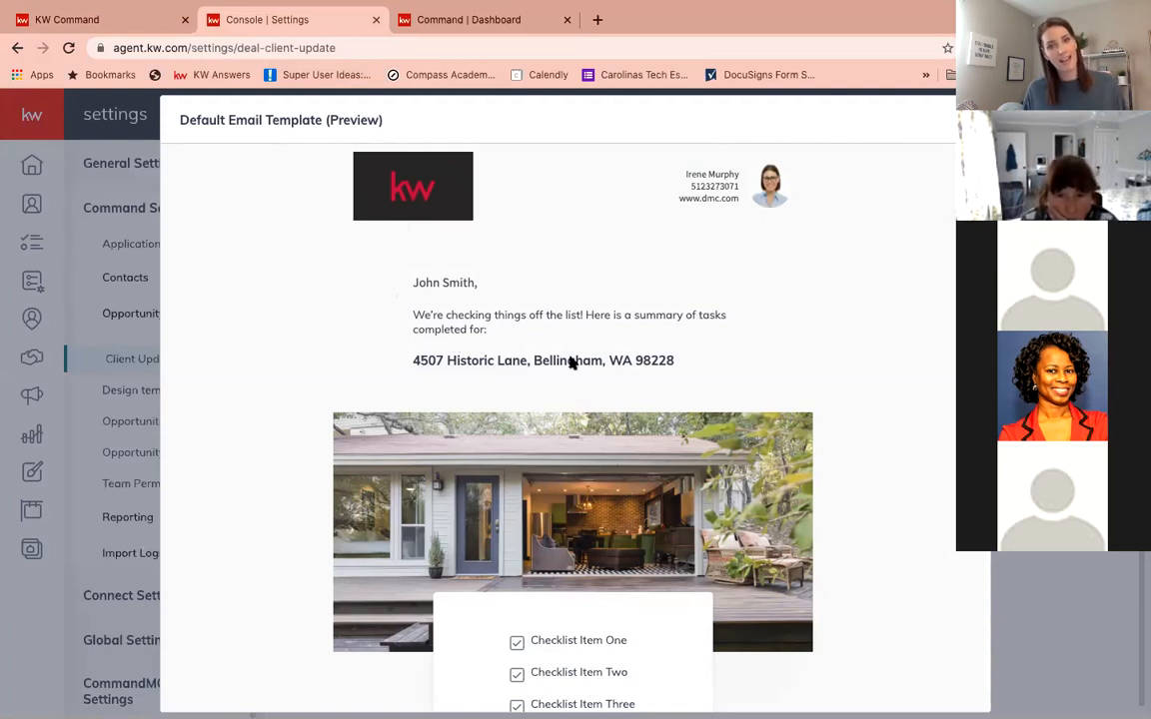
Read through the Default email template preview in the Client Update settings and close it
{"action": "scroll", "coordinate": [447, 326], "scroll_direction": "down", "scroll_amount": 3}
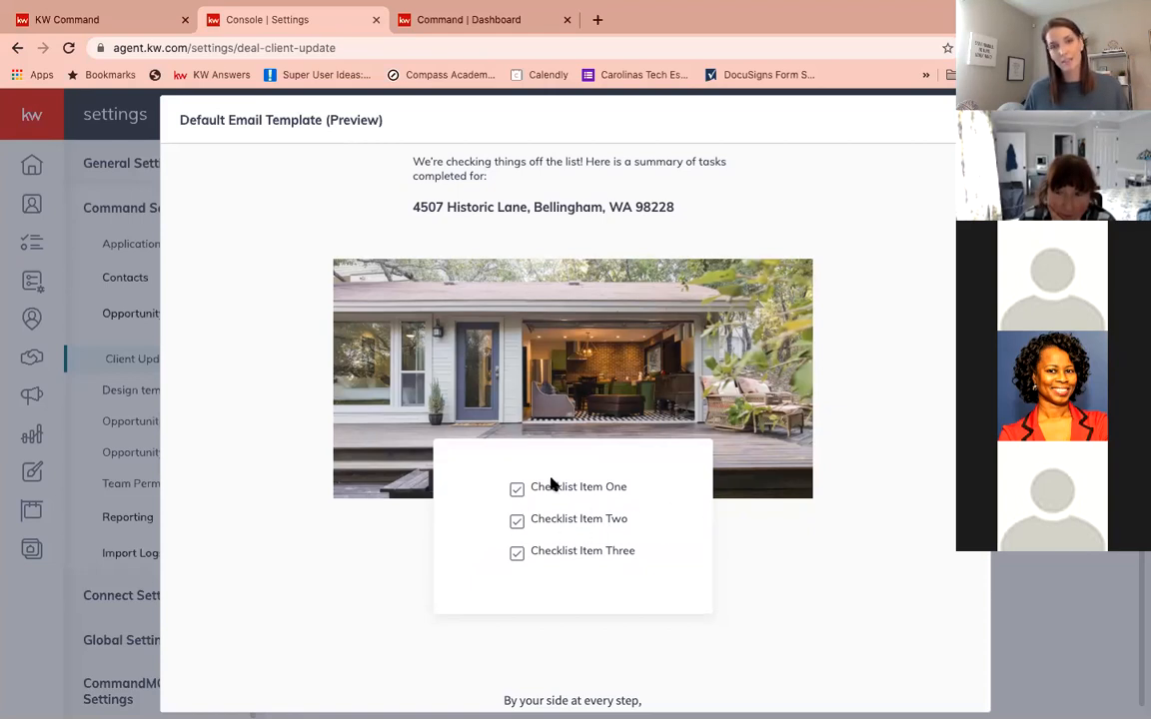
{"action": "scroll", "coordinate": [526, 470], "scroll_direction": "down", "scroll_amount": 5}
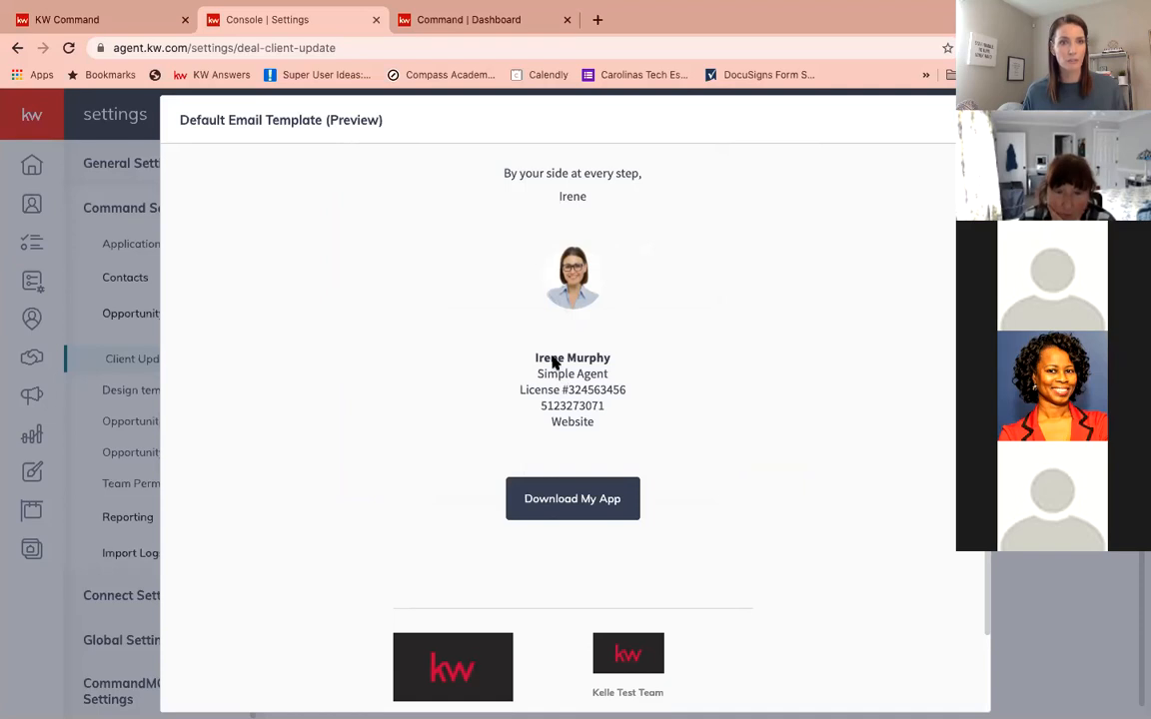
{"action": "scroll", "coordinate": [548, 340], "scroll_direction": "up", "scroll_amount": 8}
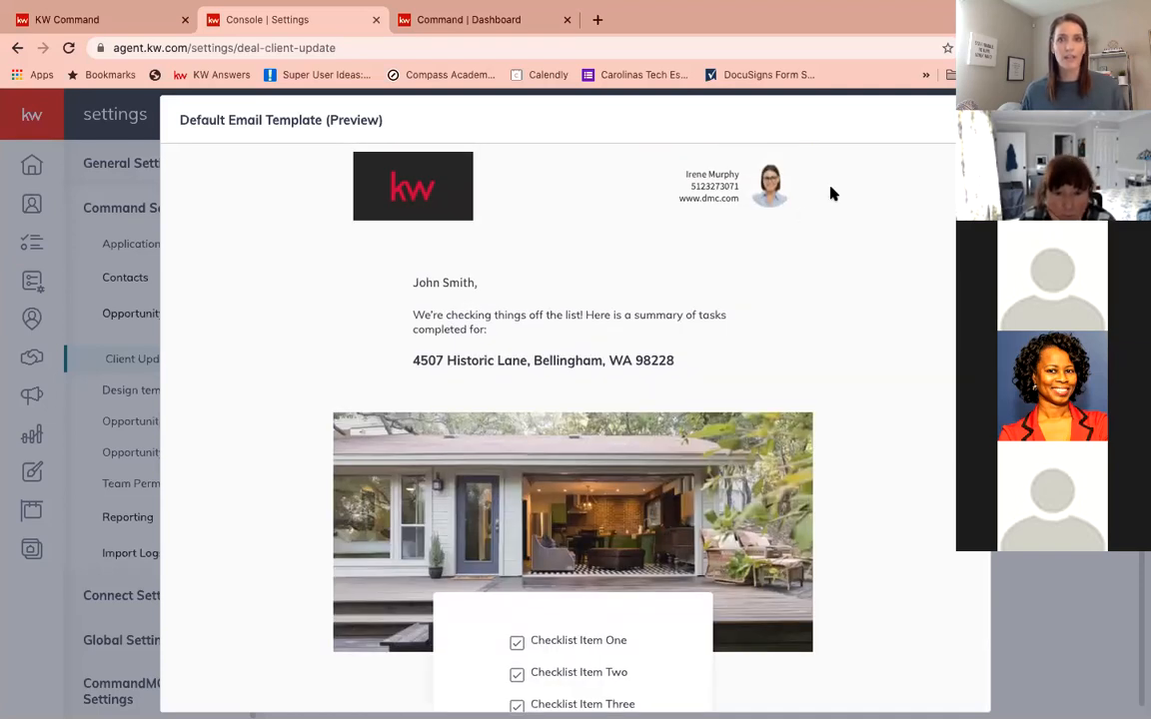
{"action": "left_click", "coordinate": [967, 120]}
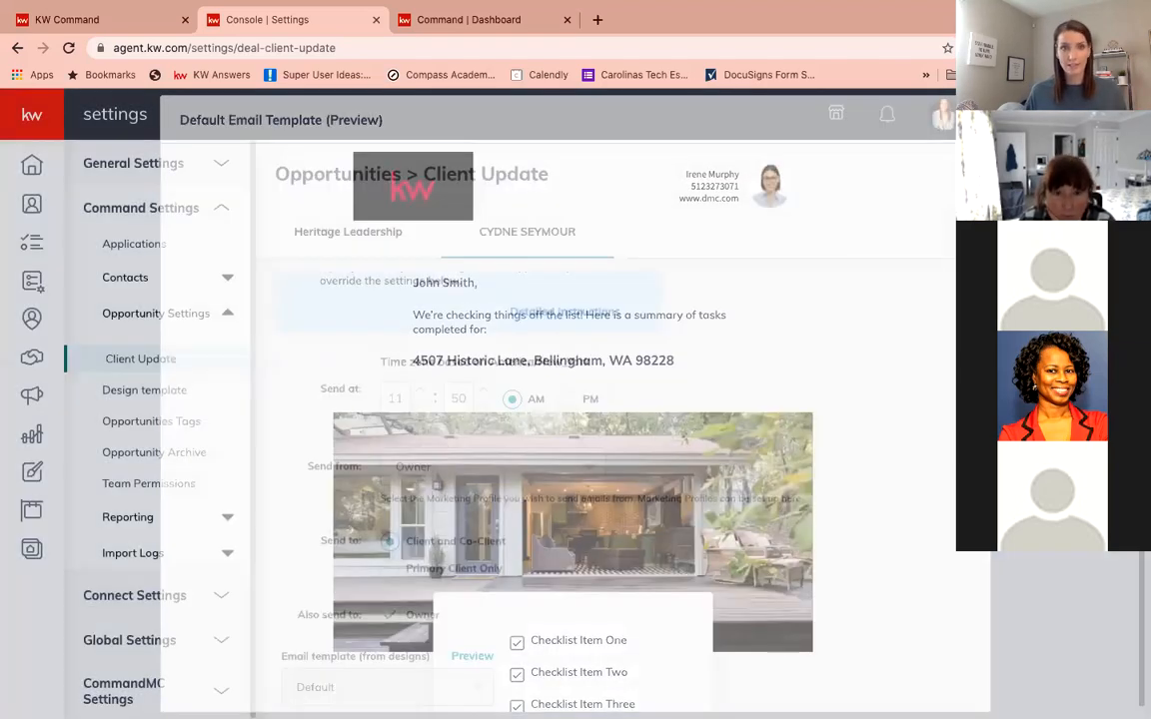